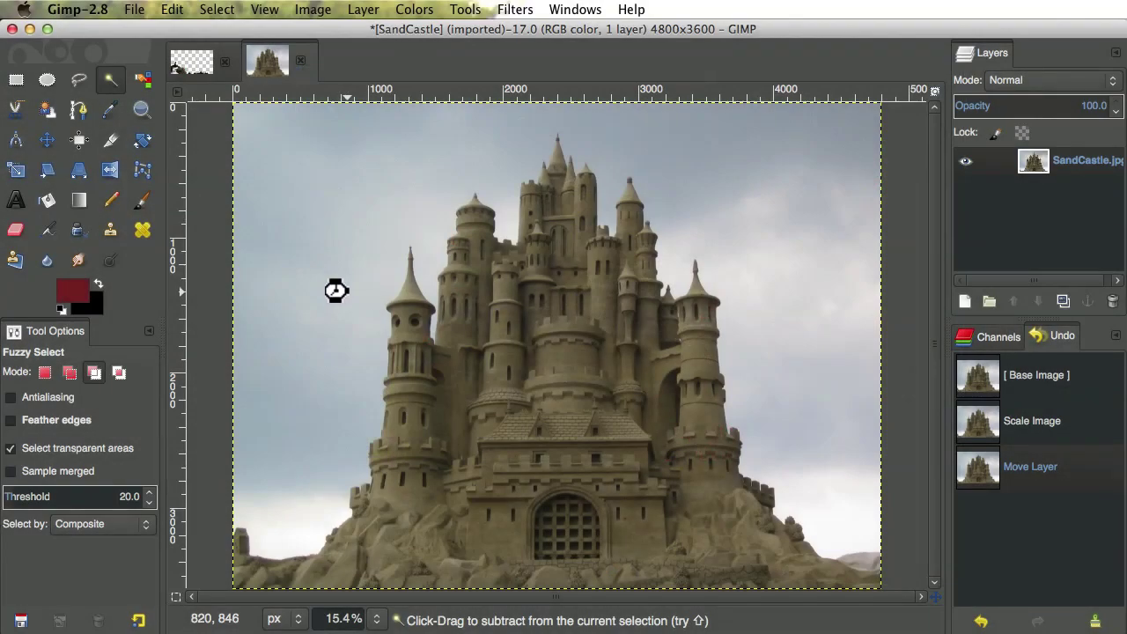
Step: Scale the sand castle image to 60% width, giving 2880×2160 pixels
left_click(338, 292)
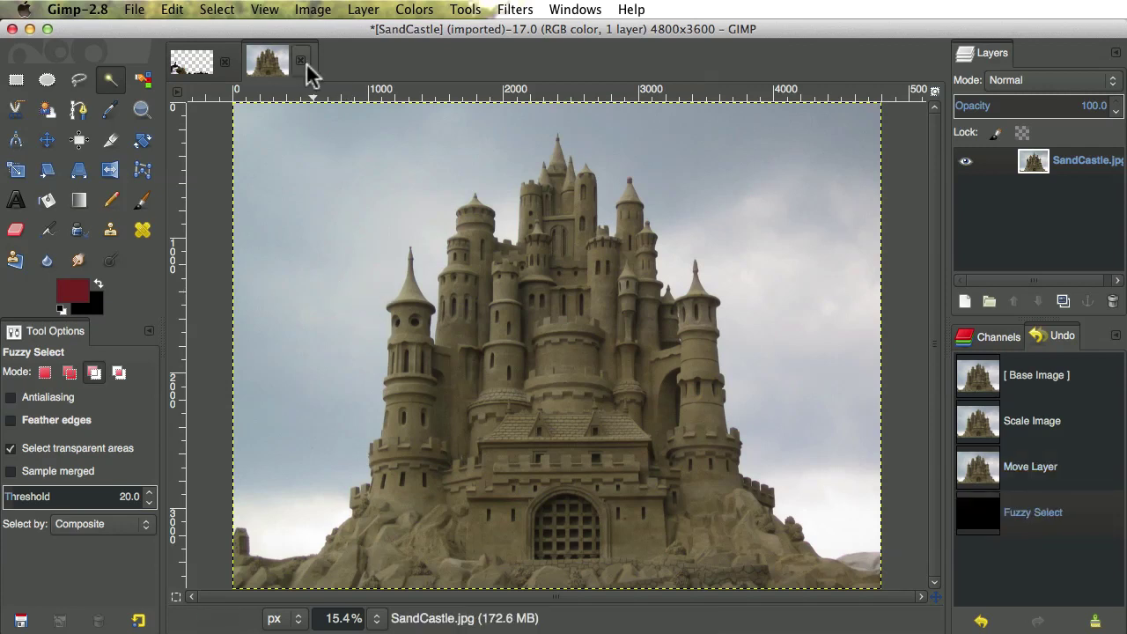
left_click(312, 9)
left_click(333, 158)
left_click_drag(145, 37, 385, 113)
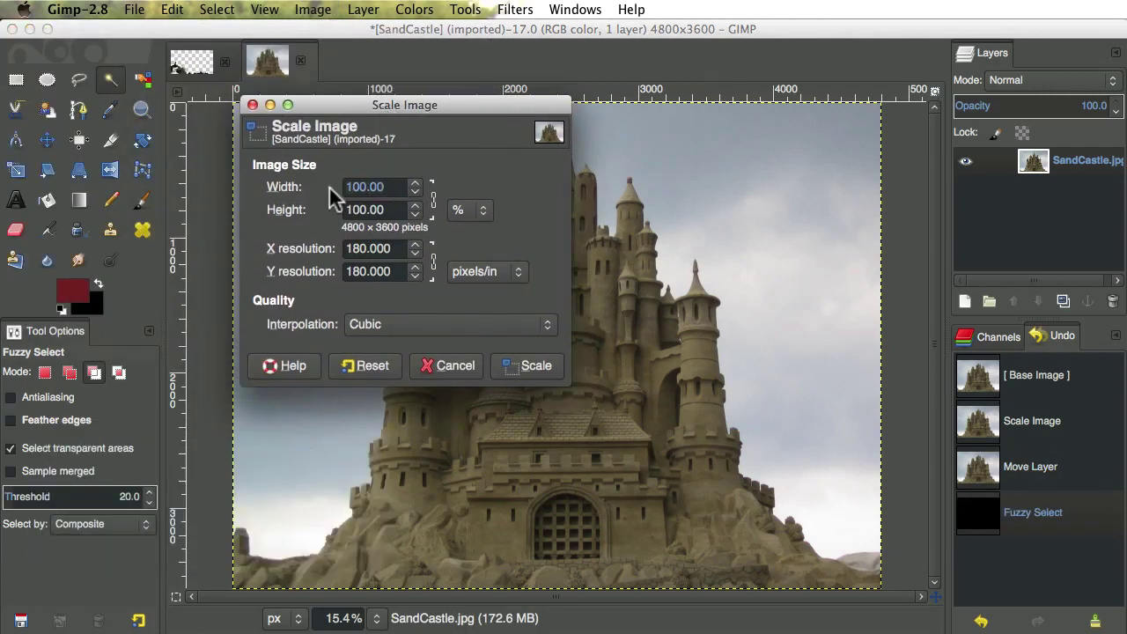
type("60")
key("Tab")
left_click(531, 366)
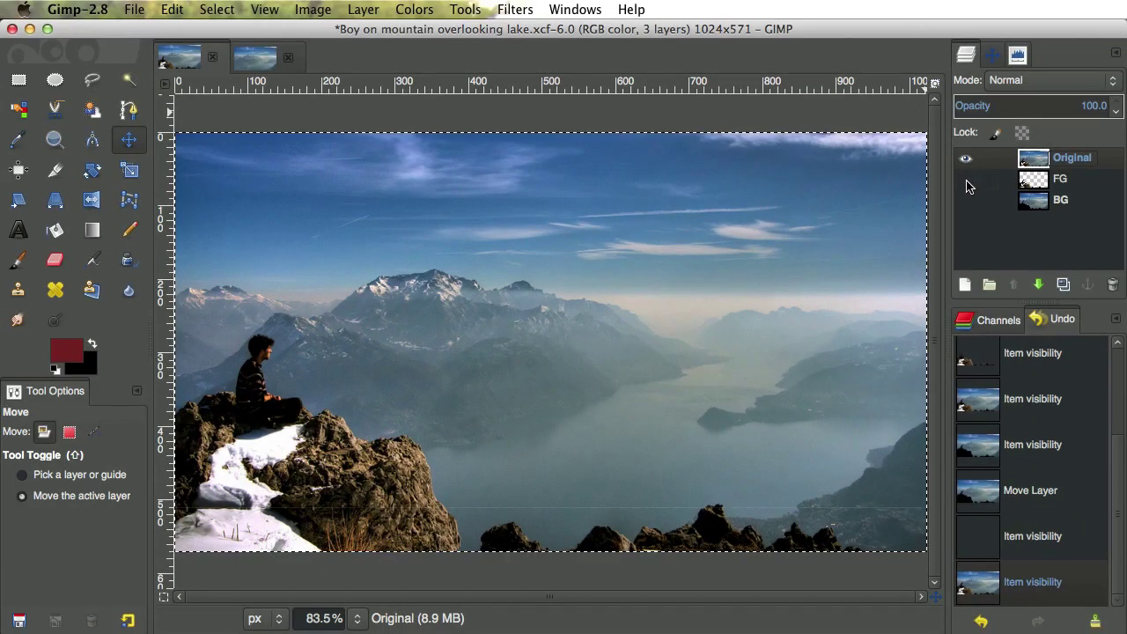
Step: Hide the Original layer and toggle FG and BG to view the cut-out over the background
left_click(966, 180)
left_click(966, 159)
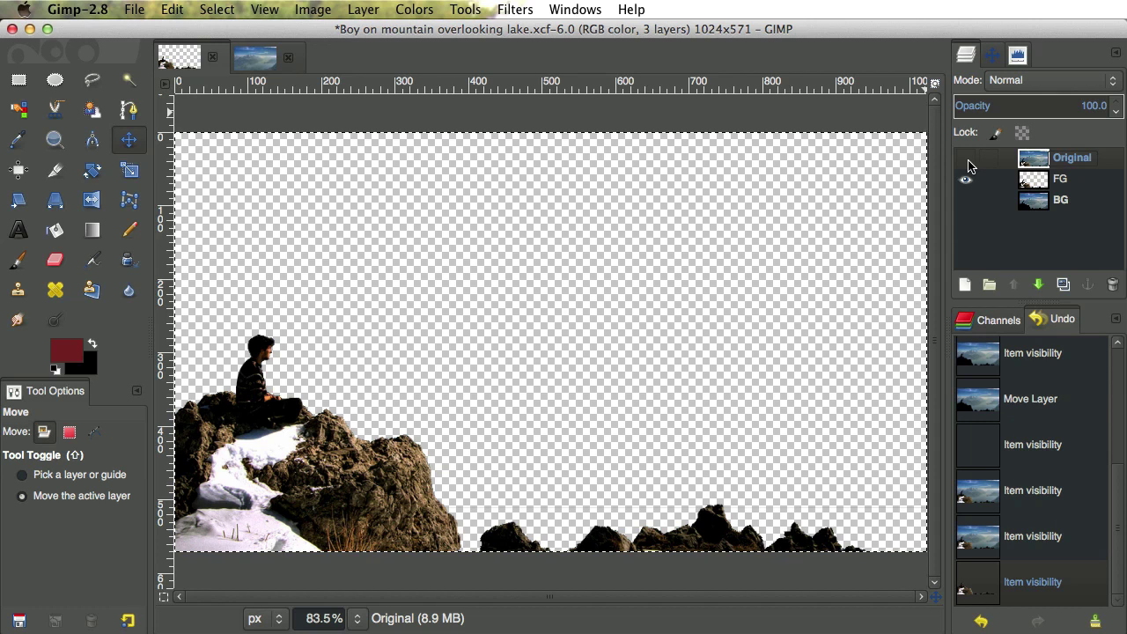
left_click(966, 202)
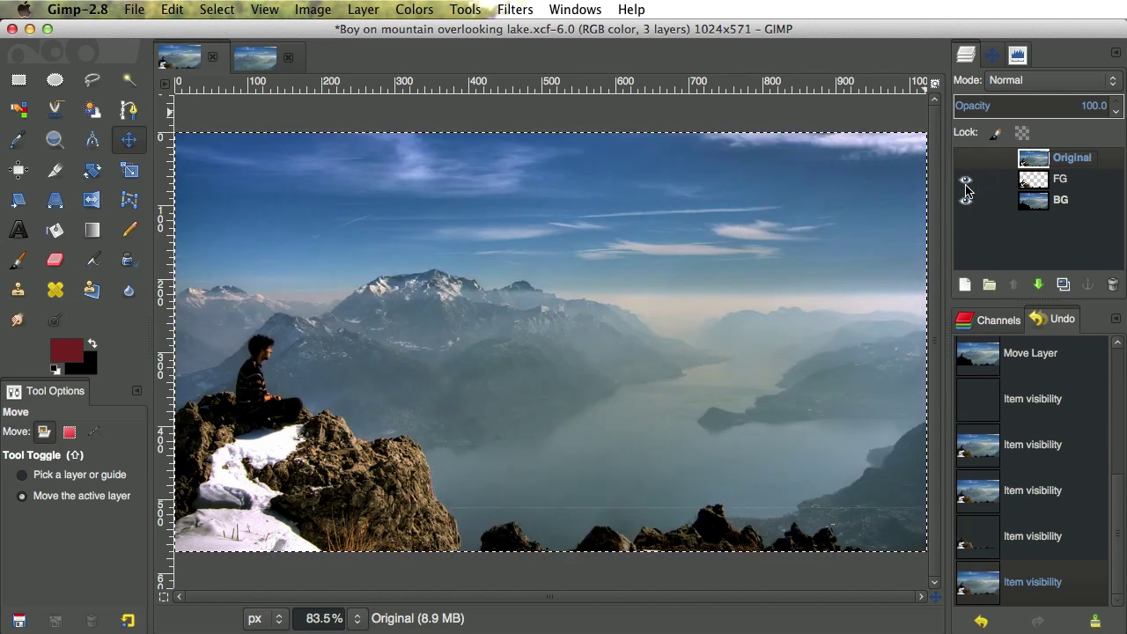
left_click(965, 183)
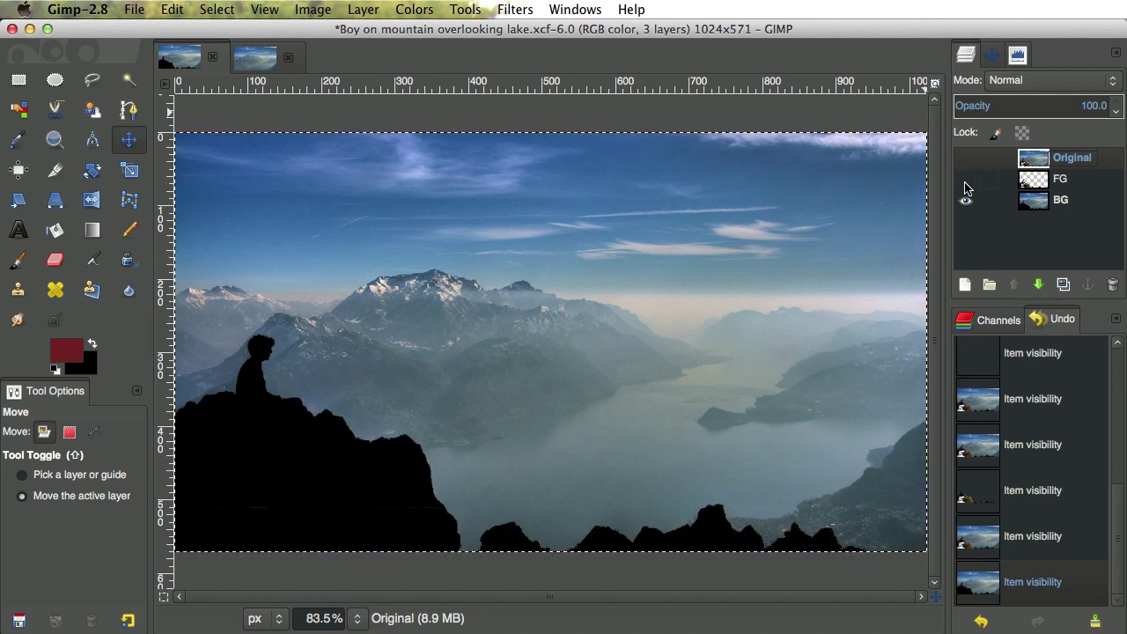
Step: Compare with the Finished image, then nudge the FG layer left and back right
left_click(260, 56)
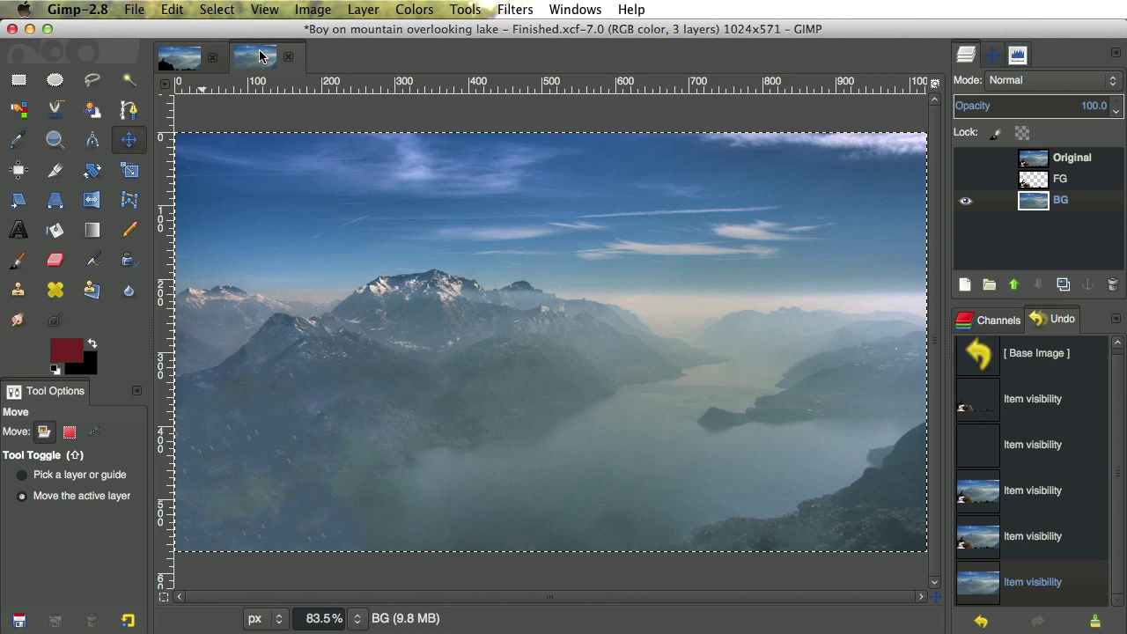
left_click(179, 56)
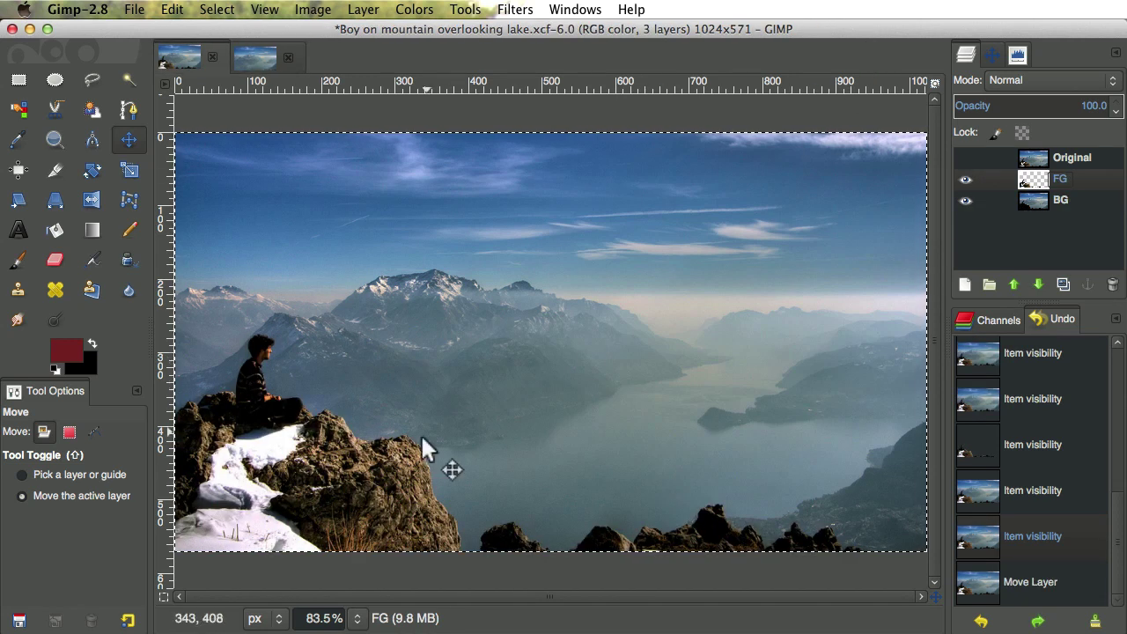
left_click_drag(408, 476, 390, 490)
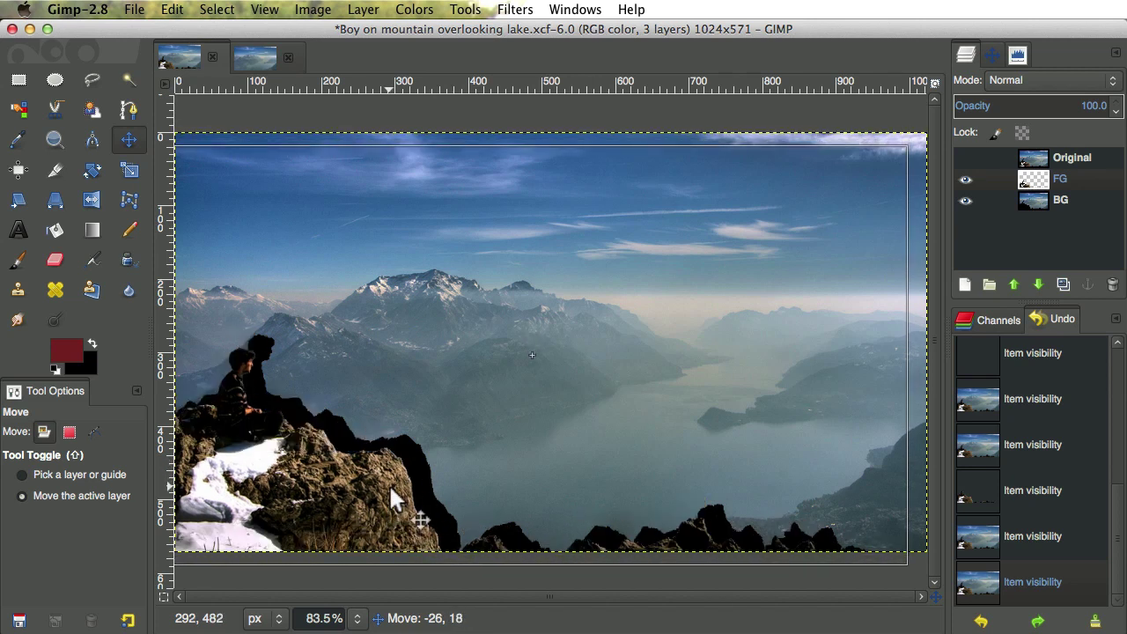
left_click_drag(391, 488, 410, 492)
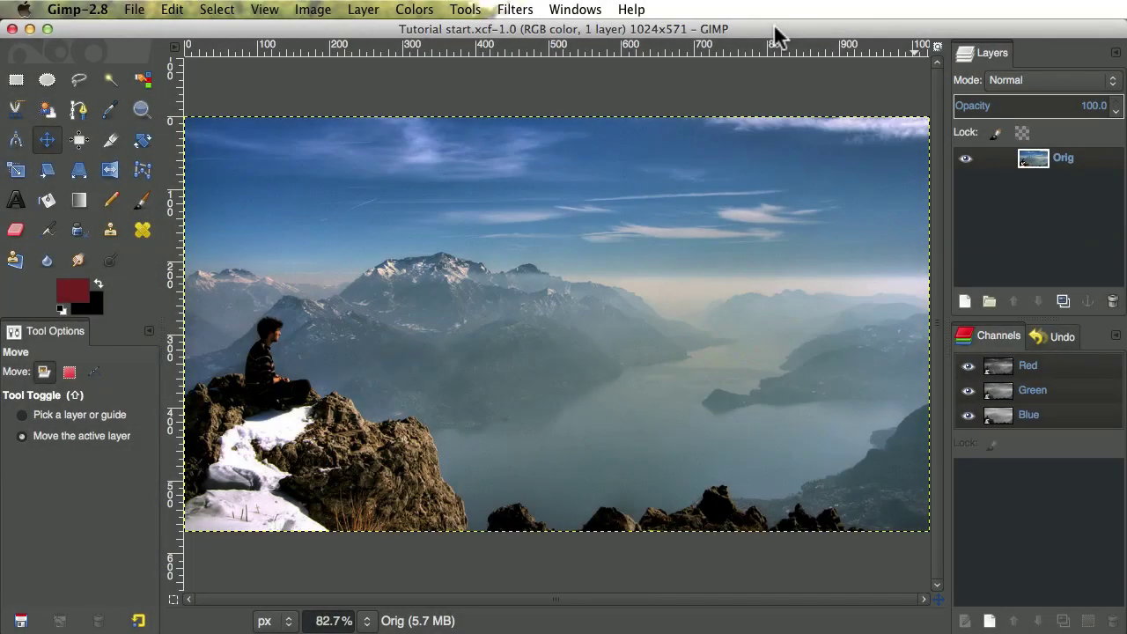
Step: Duplicate Orig, place the copy beneath it and rename it 'FG'
left_click(1063, 301)
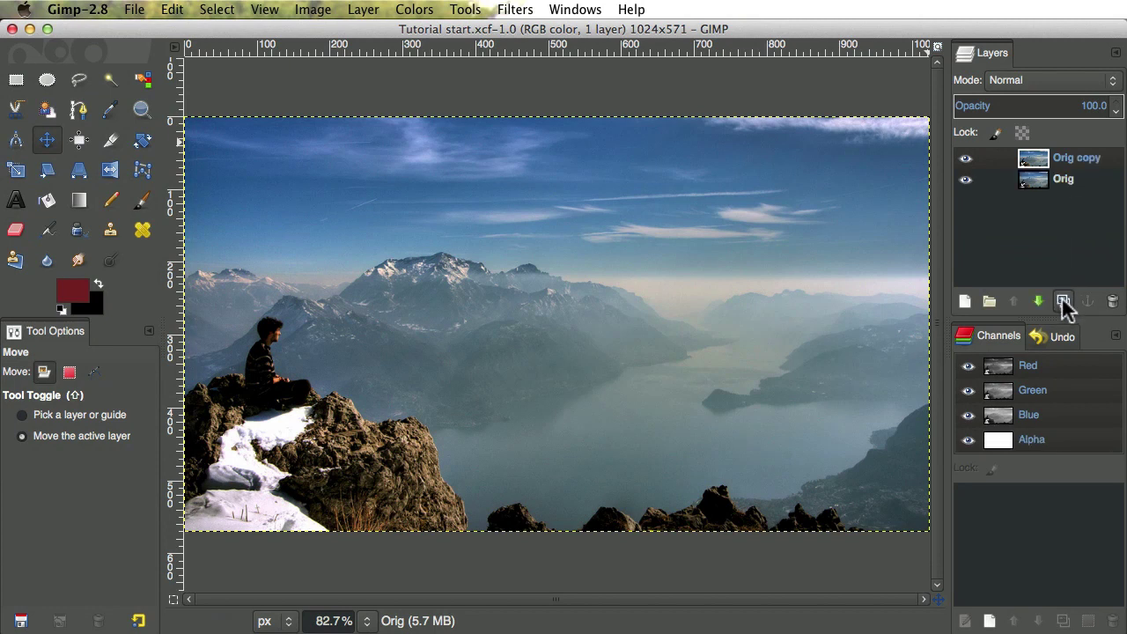
left_click_drag(1089, 161, 1083, 200)
double_click(1079, 180)
type("FG")
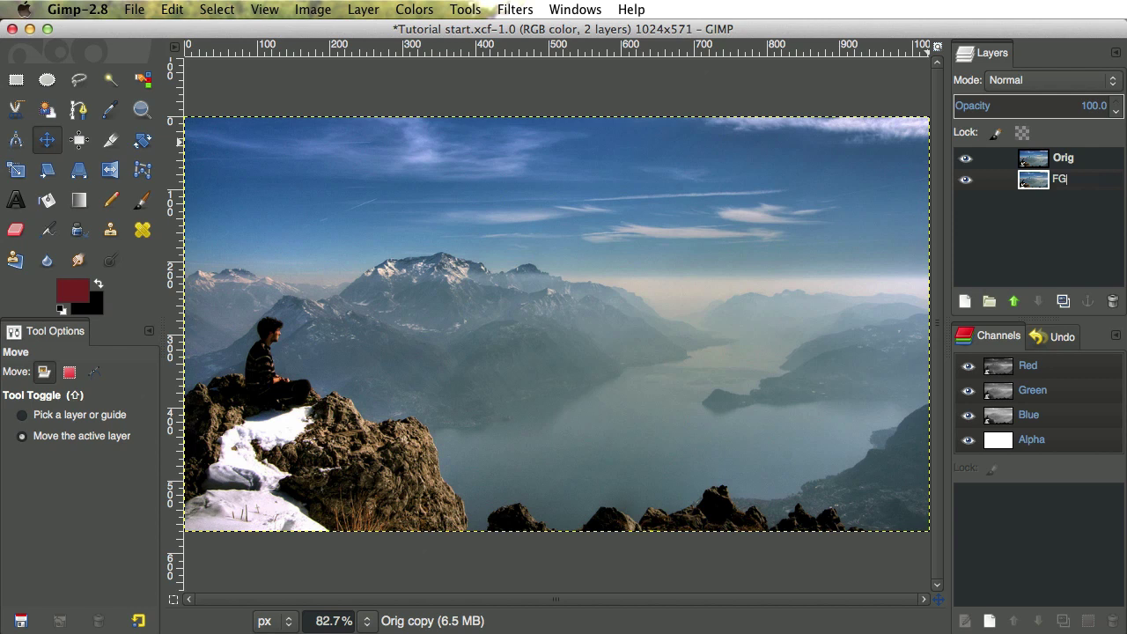
key("Return")
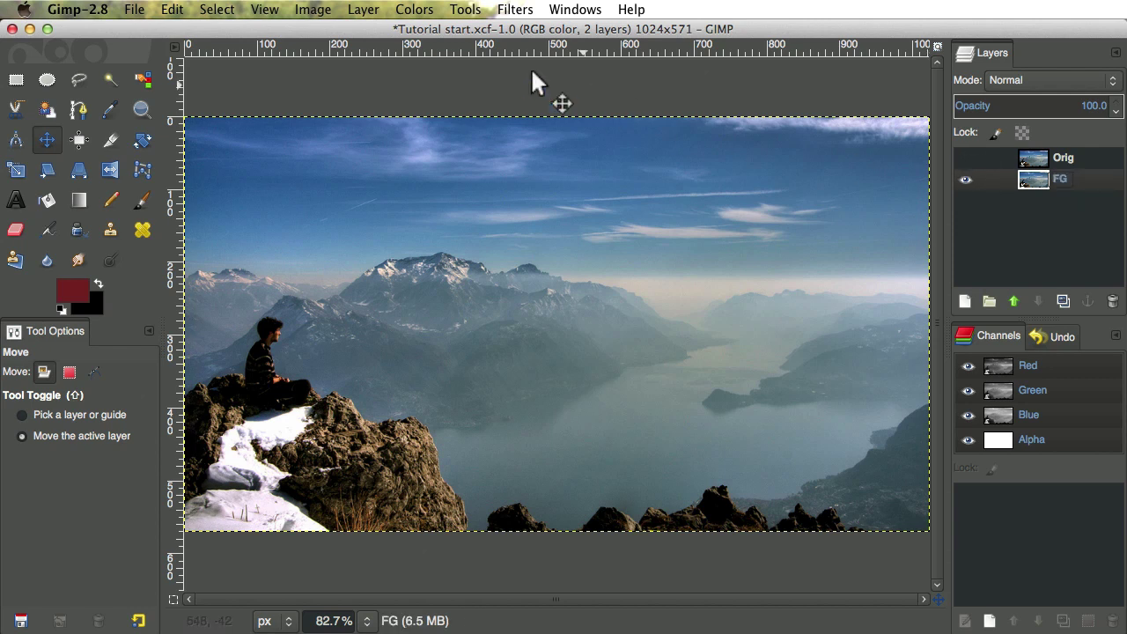
Step: Add an alpha channel to the FG layer
left_click(364, 9)
mouse_move(390, 191)
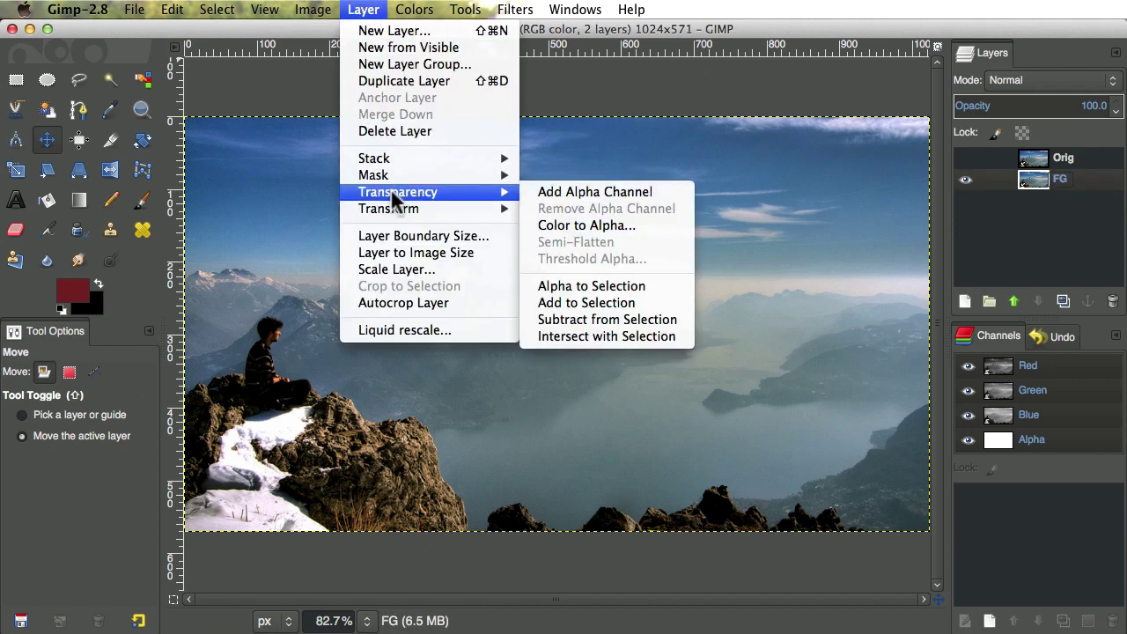
left_click(558, 186)
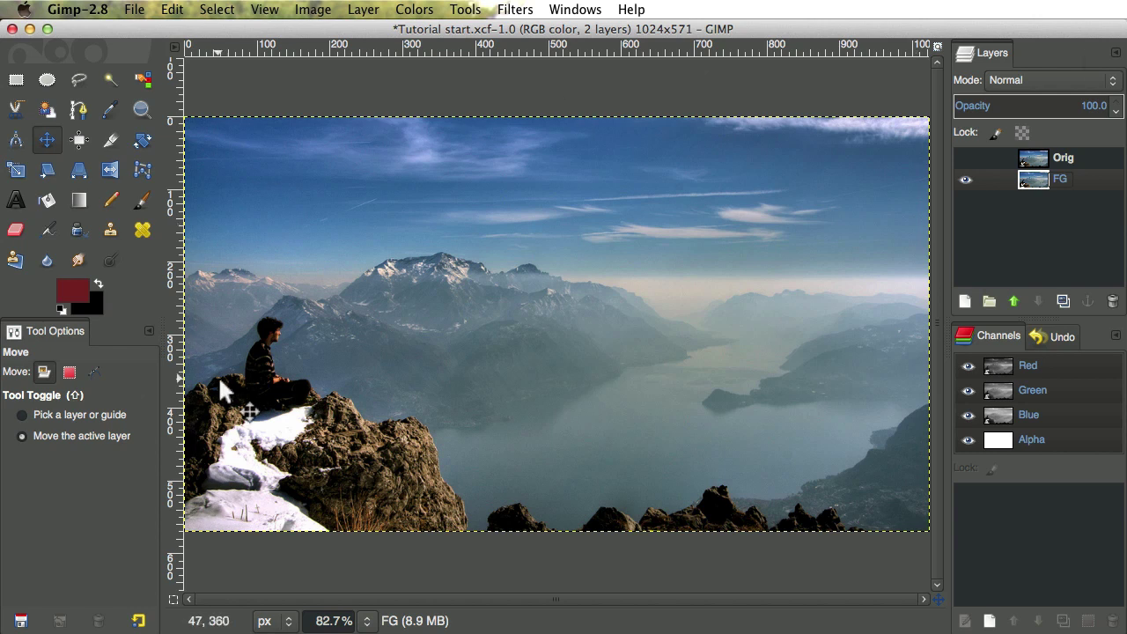
Step: Trace a closed path around the boy, rocks and slope, below the sky
key("b")
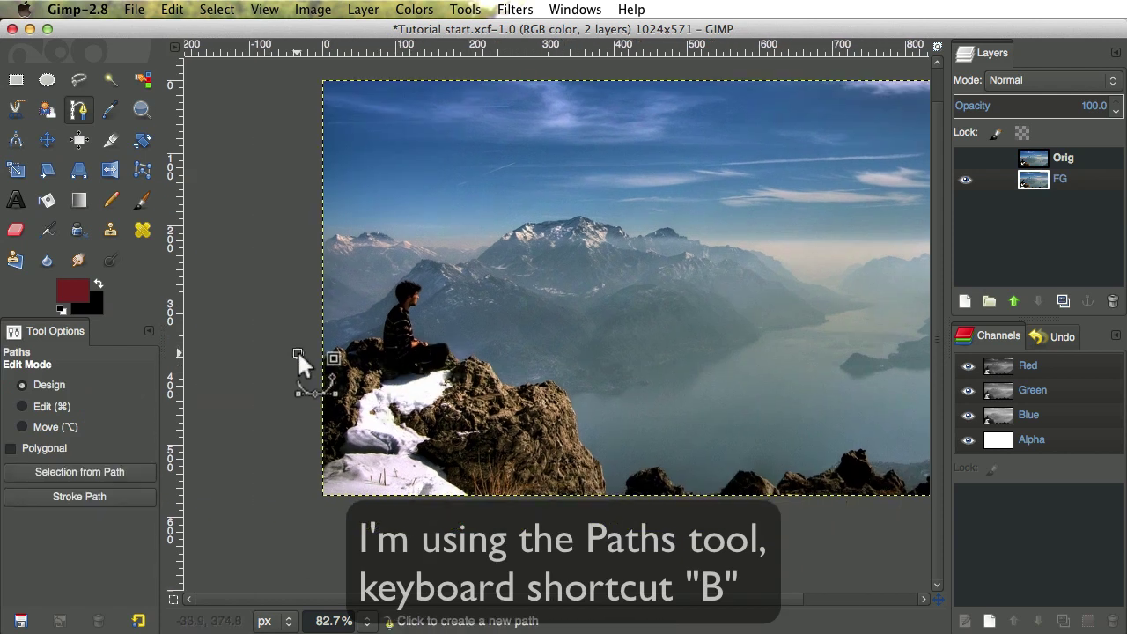
left_click(298, 353)
left_click(425, 309)
left_click(409, 265)
left_click(449, 309)
left_click(505, 343)
left_click(578, 377)
left_click(638, 415)
scroll(704, 432, "right", 3)
left_click(778, 440)
left_click(853, 455)
scroll(435, 536, "left", 5)
left_click(377, 534)
left_click(363, 359, "super")
Step: Turn the path into a selection, invert it and delete the sky from FG
scroll(359, 368, "right", 2)
key("Return")
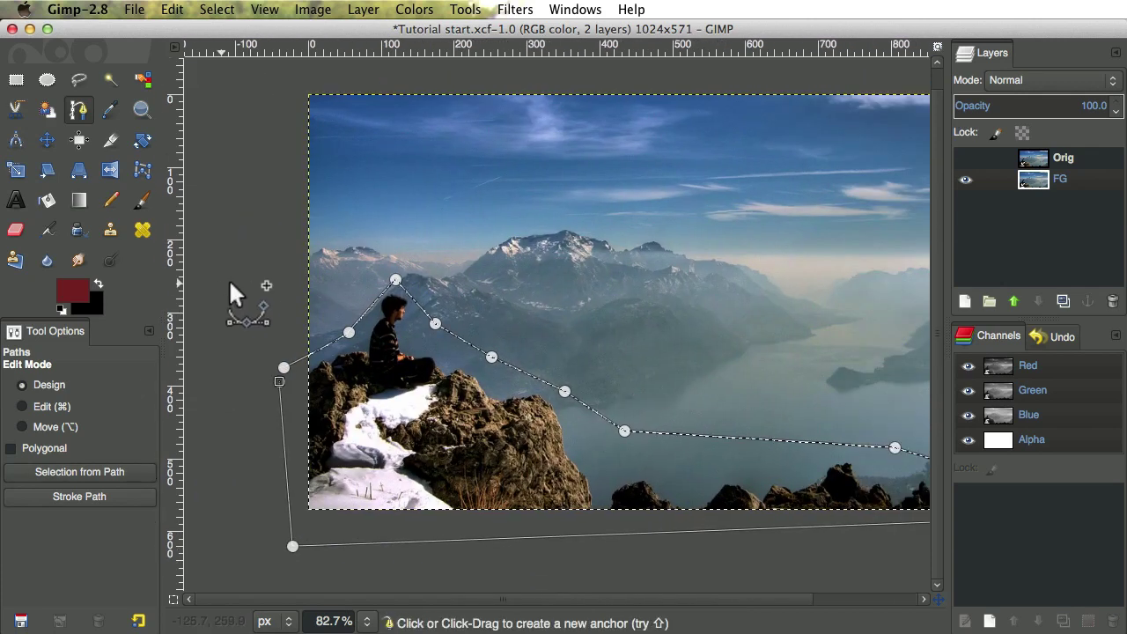
left_click(218, 11)
left_click(229, 64)
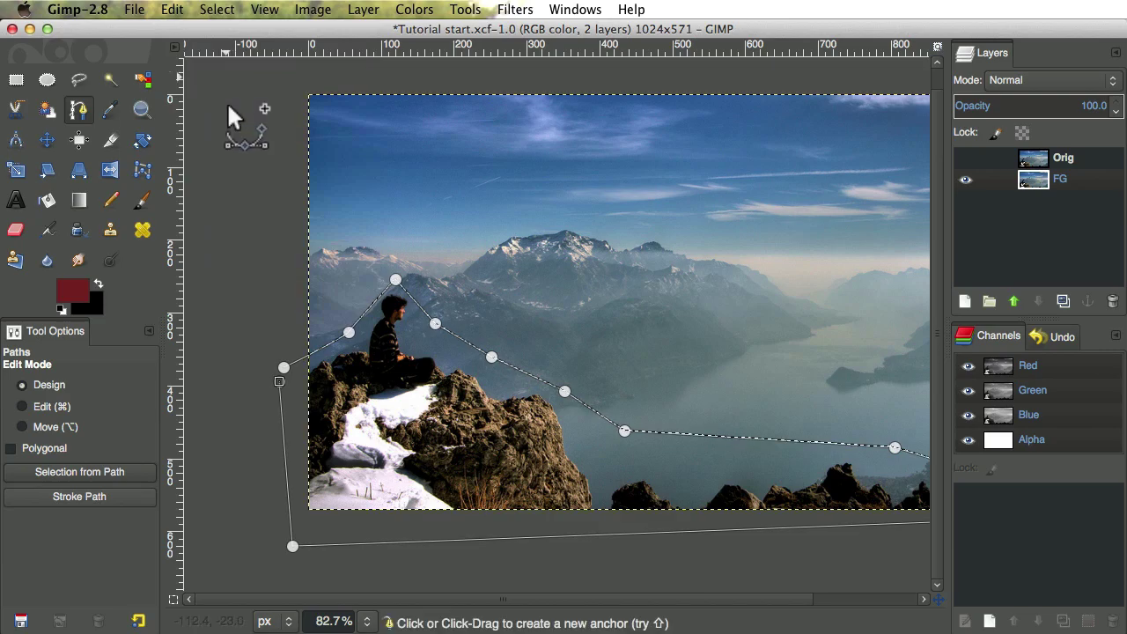
key("Delete")
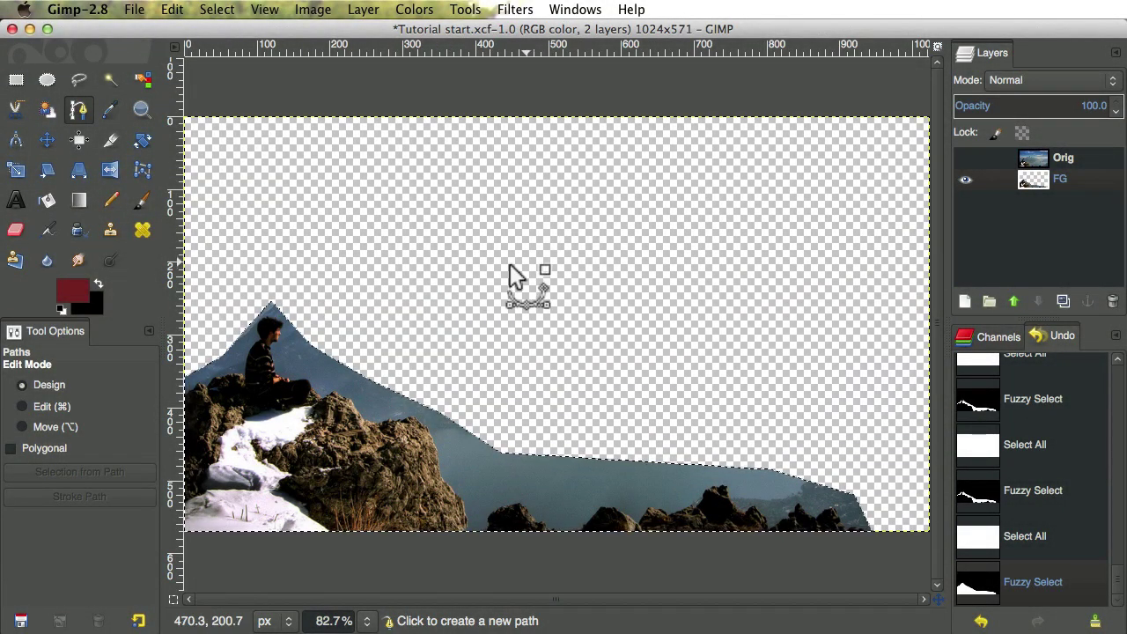
Step: Pan the view toward the seated boy and undo the stray path point
left_click(406, 246)
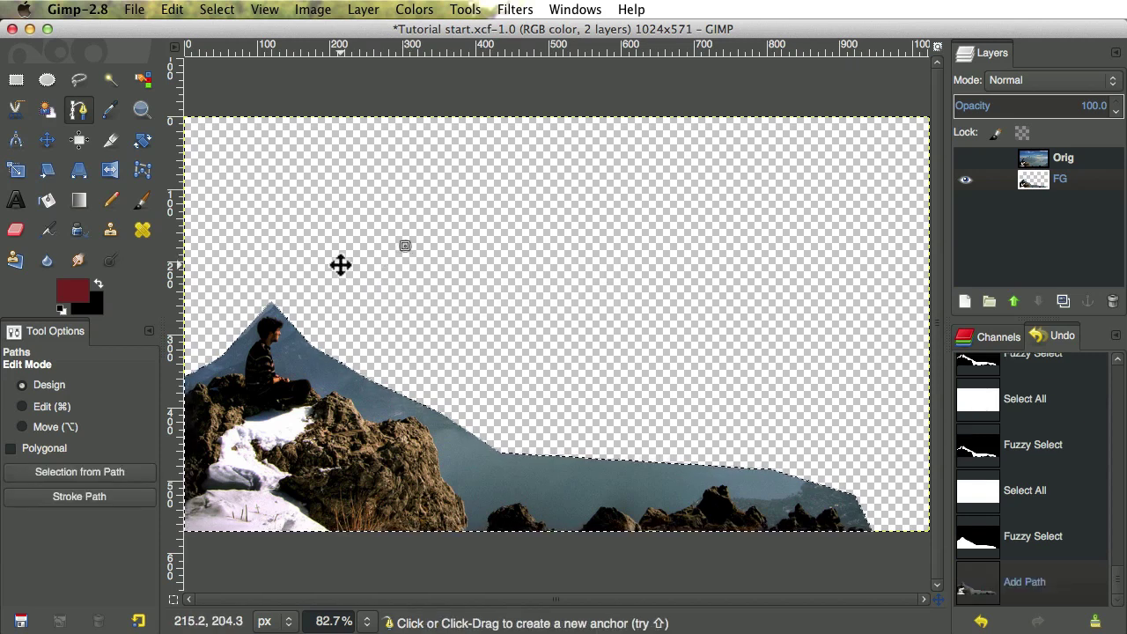
left_click_drag(342, 261, 499, 251)
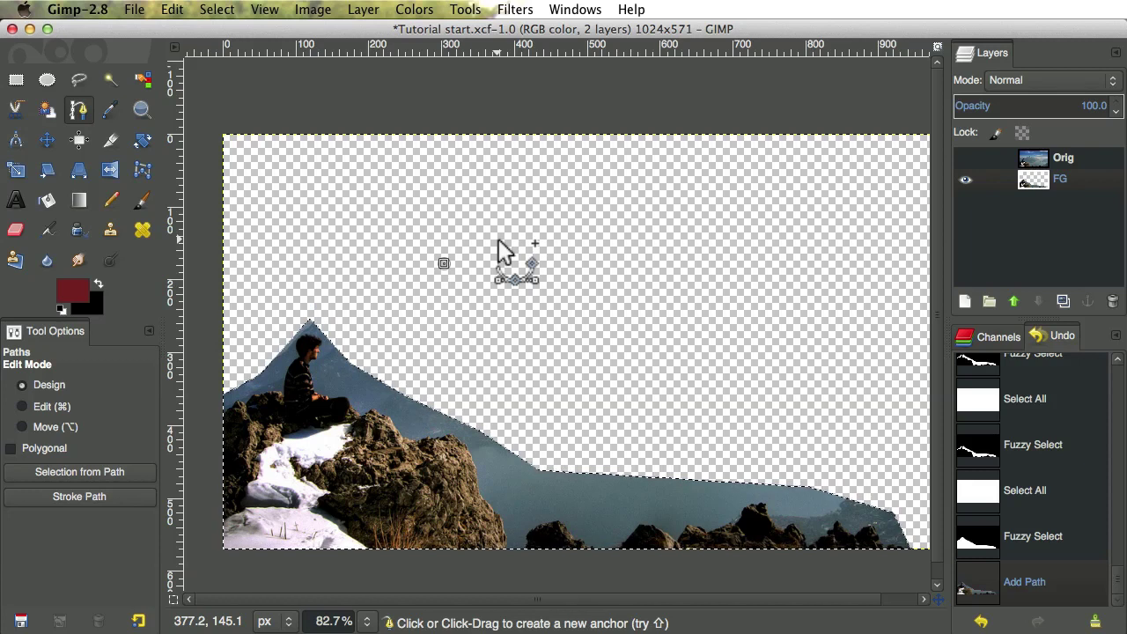
left_click(498, 239)
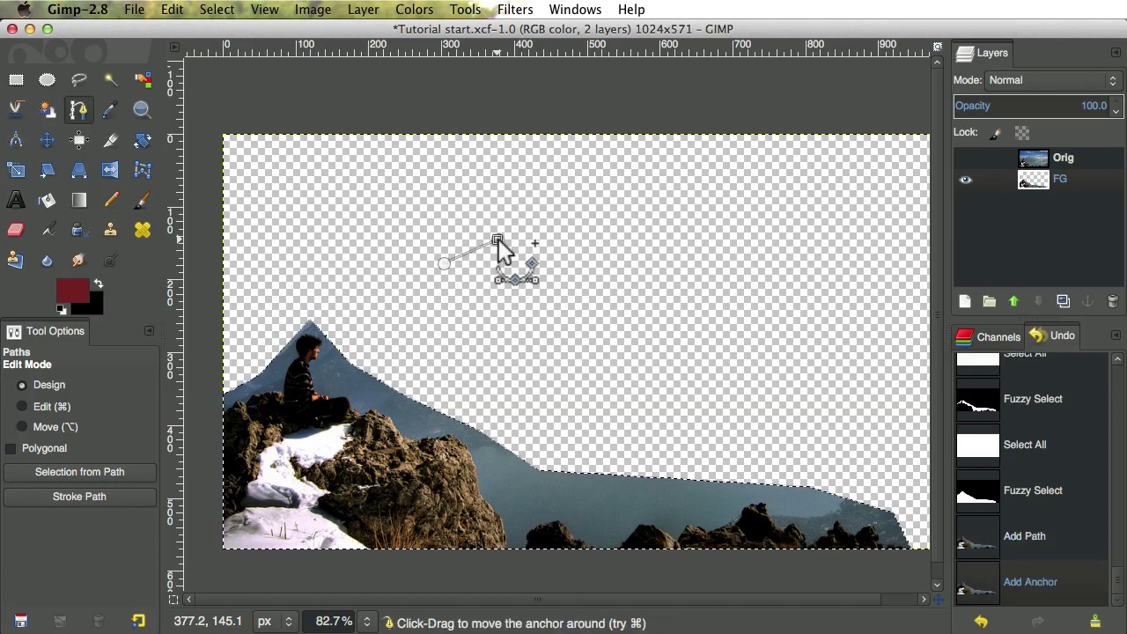
key("super+z")
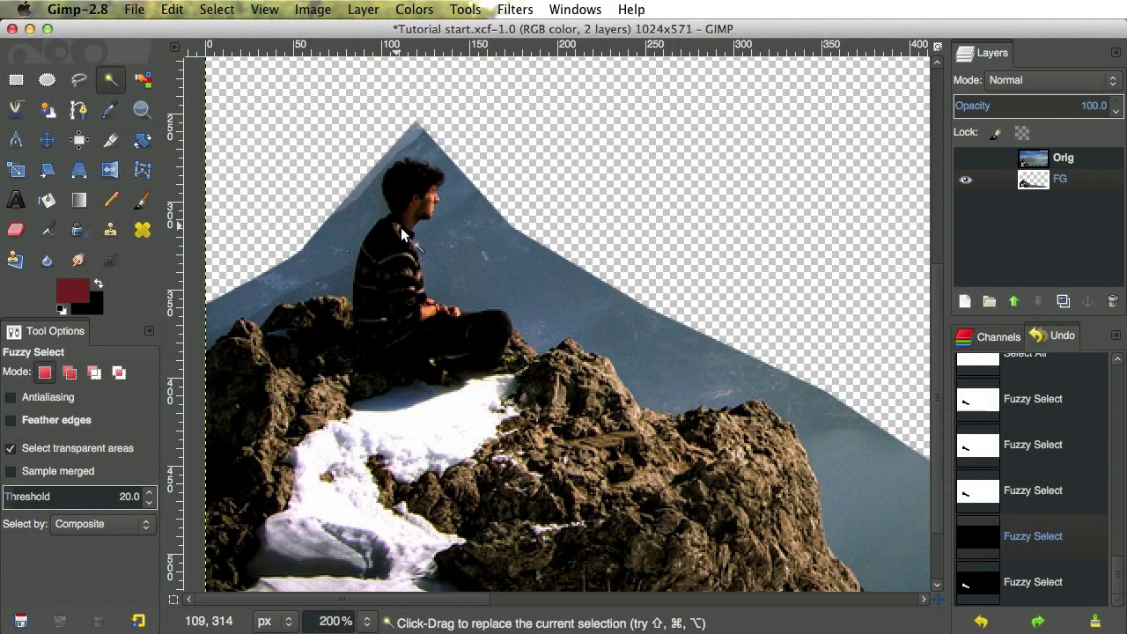
left_click(497, 269)
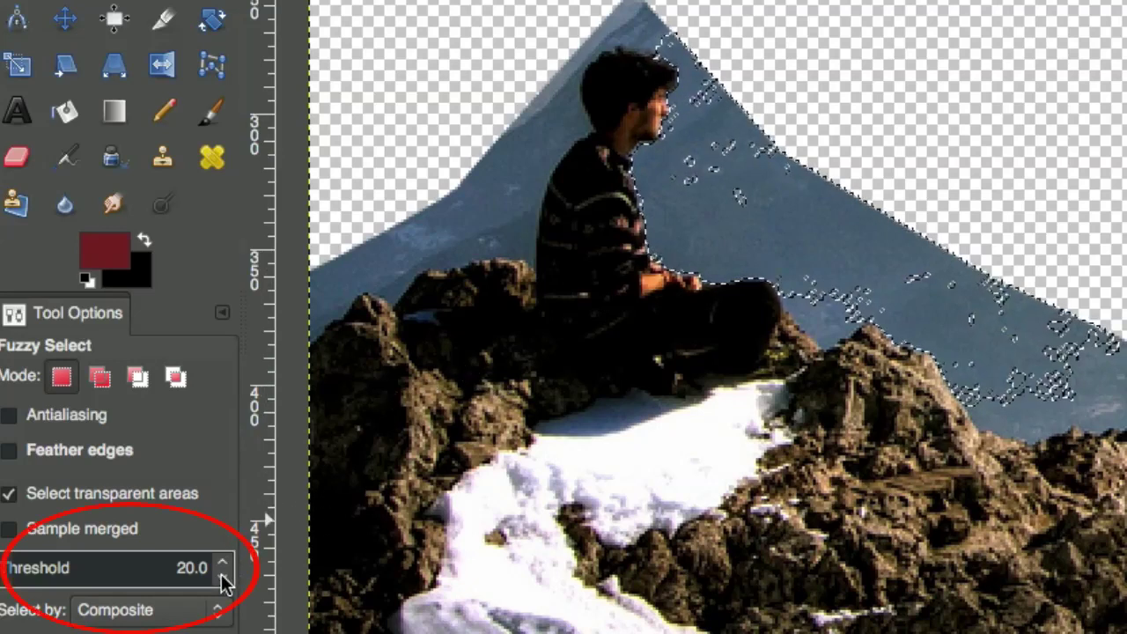
scroll(217, 581, "down", 9)
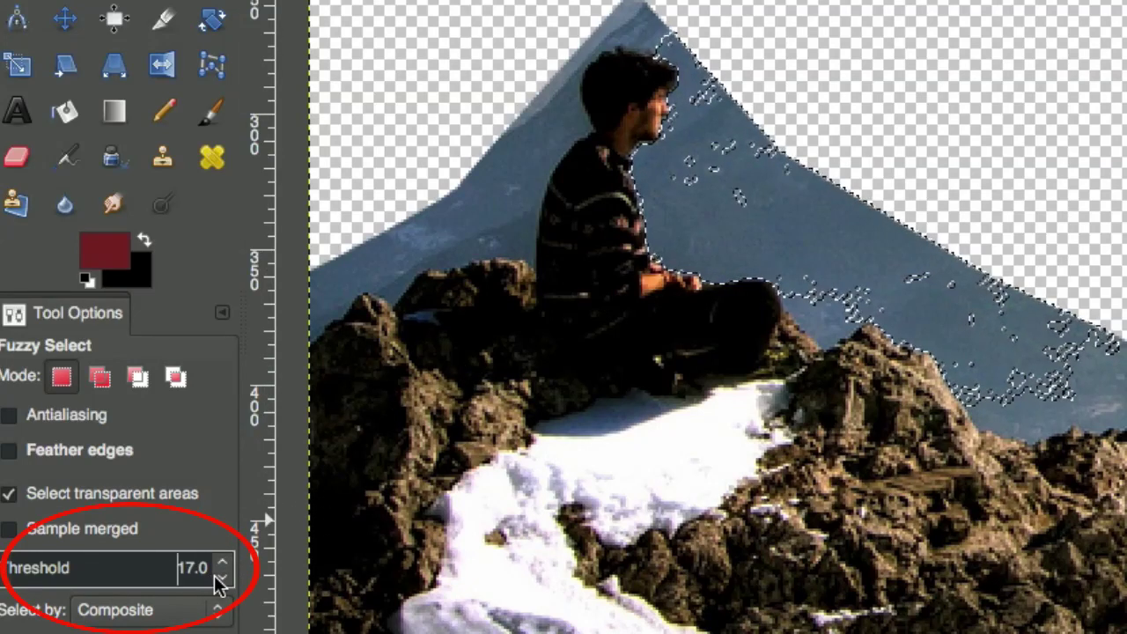
scroll(217, 581, "down", 3)
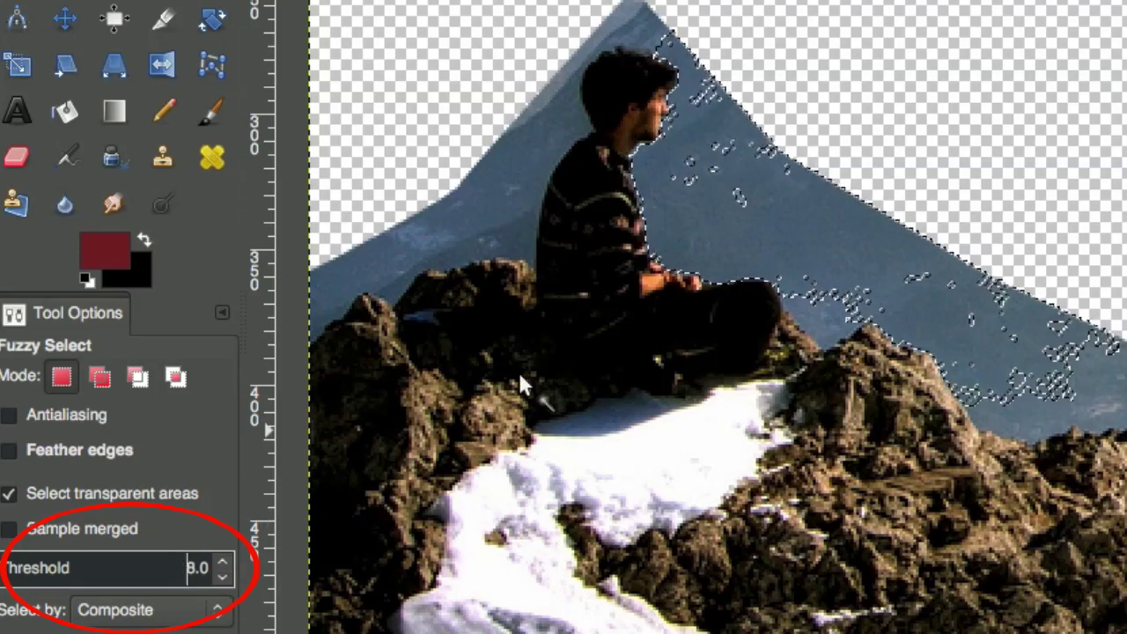
left_click(494, 200, "shift")
left_click_drag(773, 225, 840, 287)
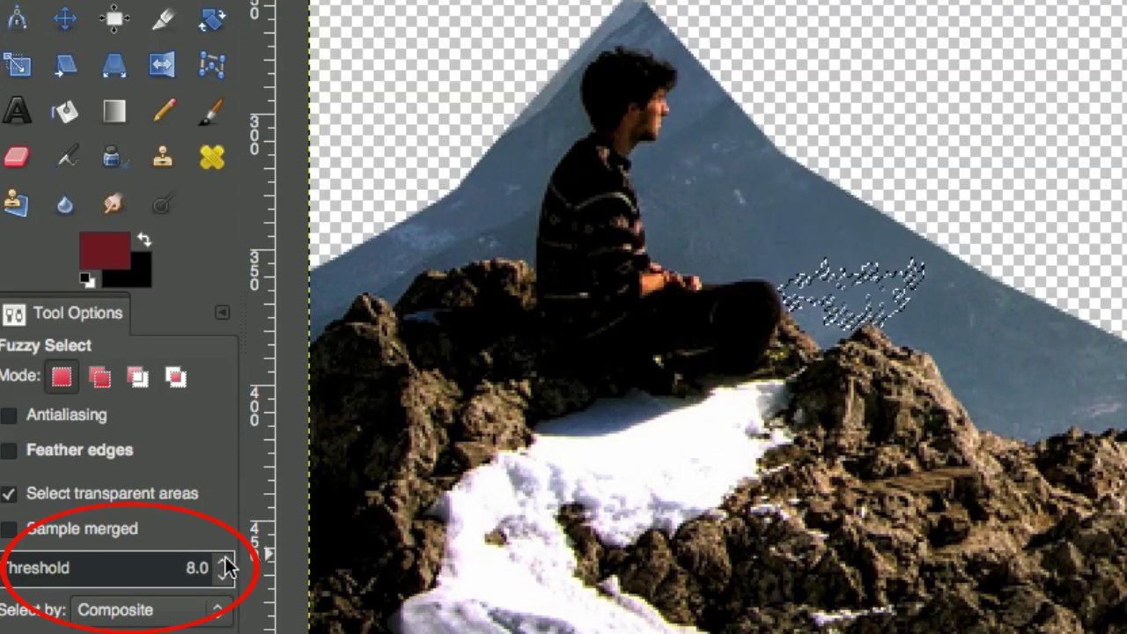
scroll(221, 569, "up", 12)
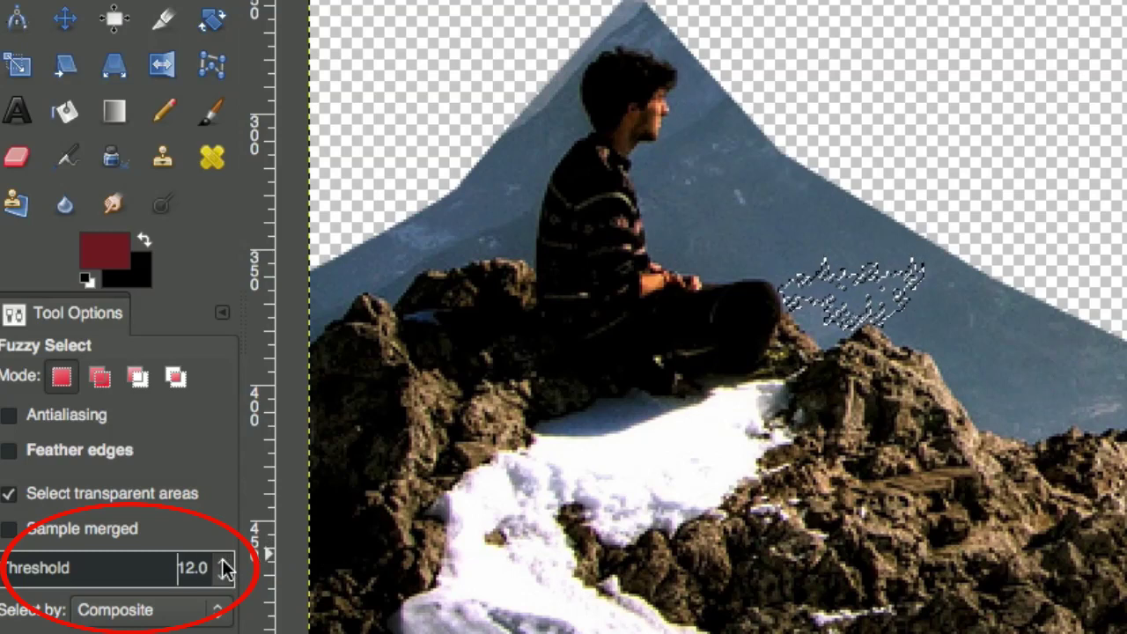
left_click(772, 225)
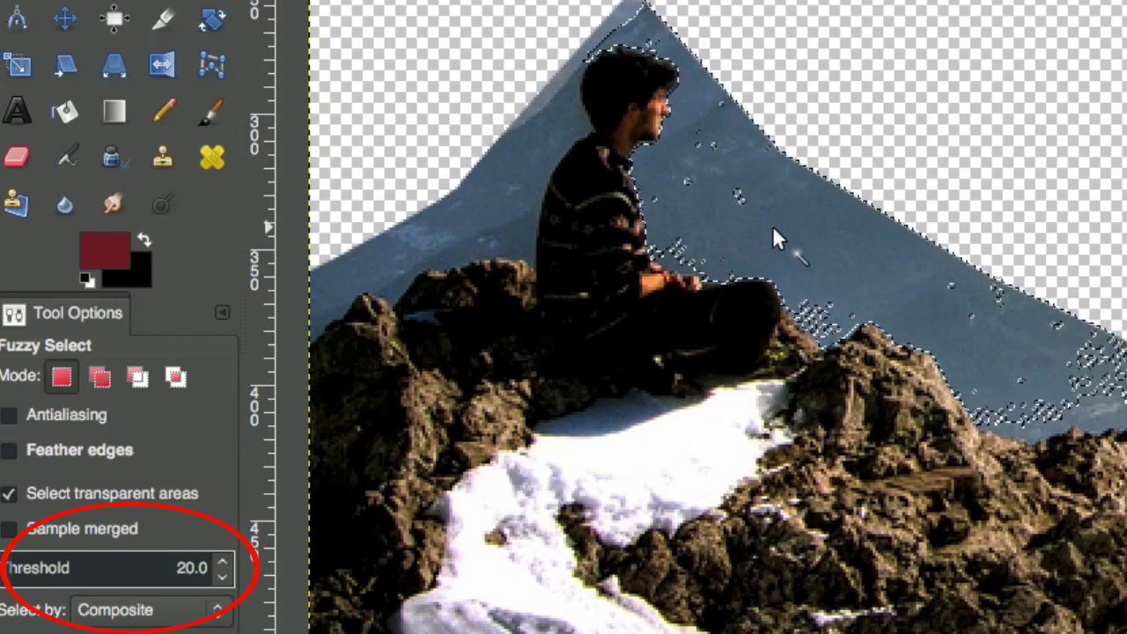
key("ctrl+shift+a")
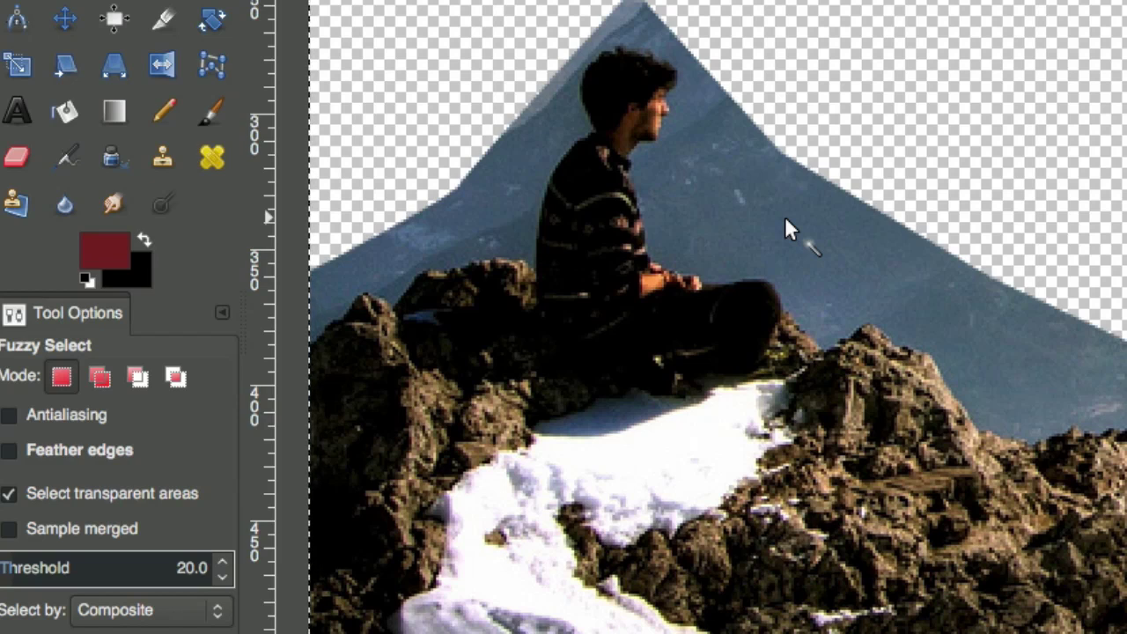
mouse_move(784, 215)
left_mouse_down()
mouse_move(769, 405)
mouse_move(777, 458)
mouse_move(794, 224)
left_mouse_up()
left_click_drag(792, 280, 790, 405)
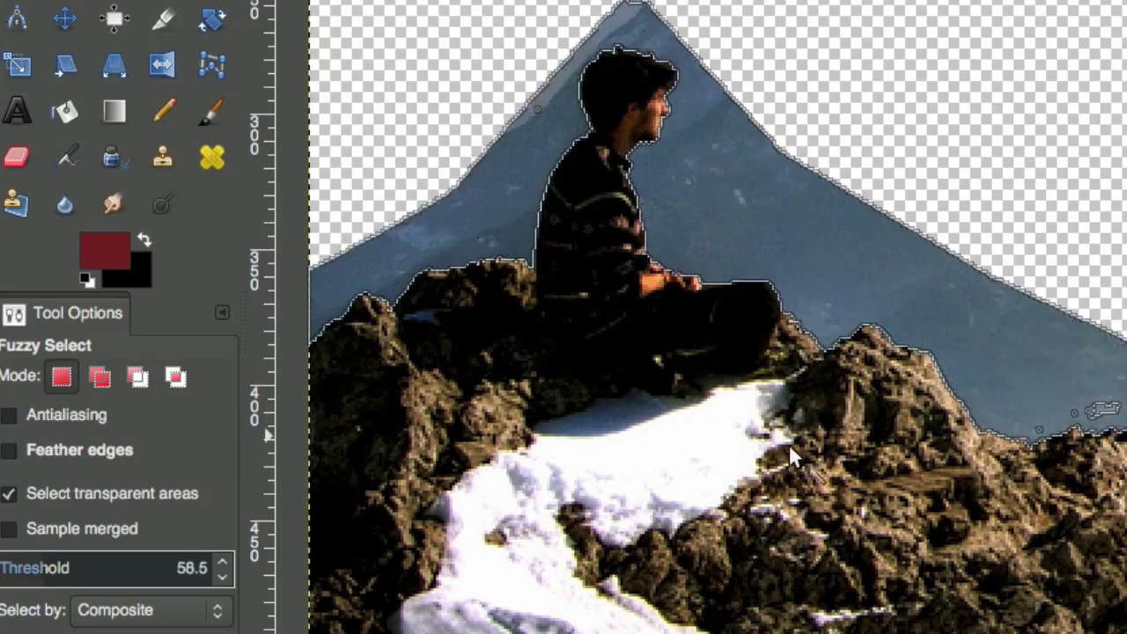
left_click_drag(788, 471, 804, 365)
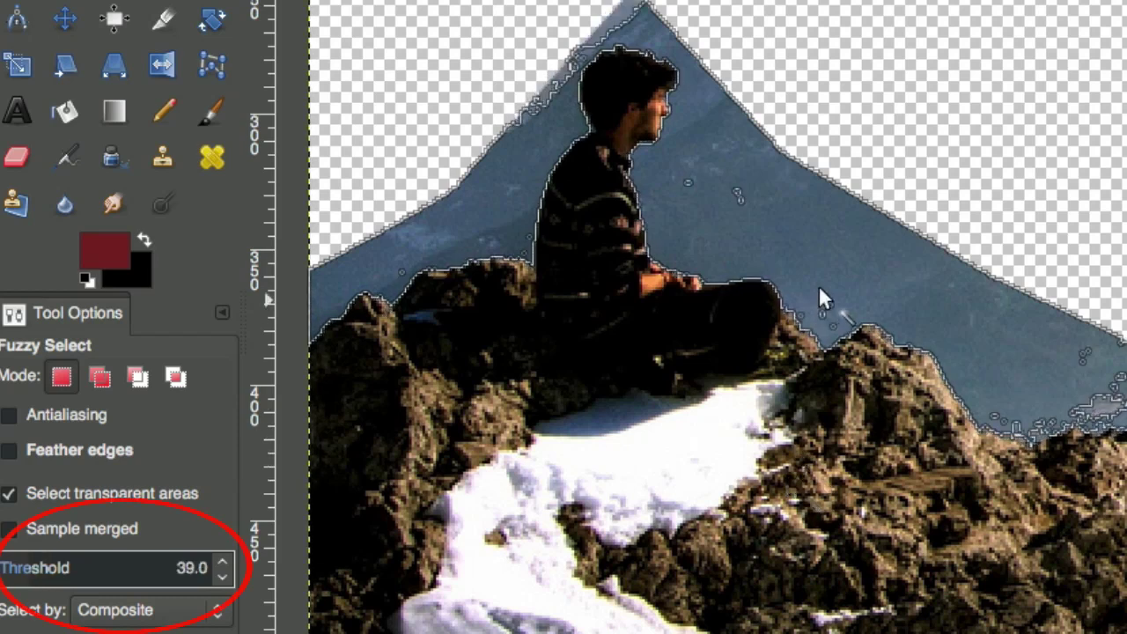
left_click_drag(820, 275, 823, 486)
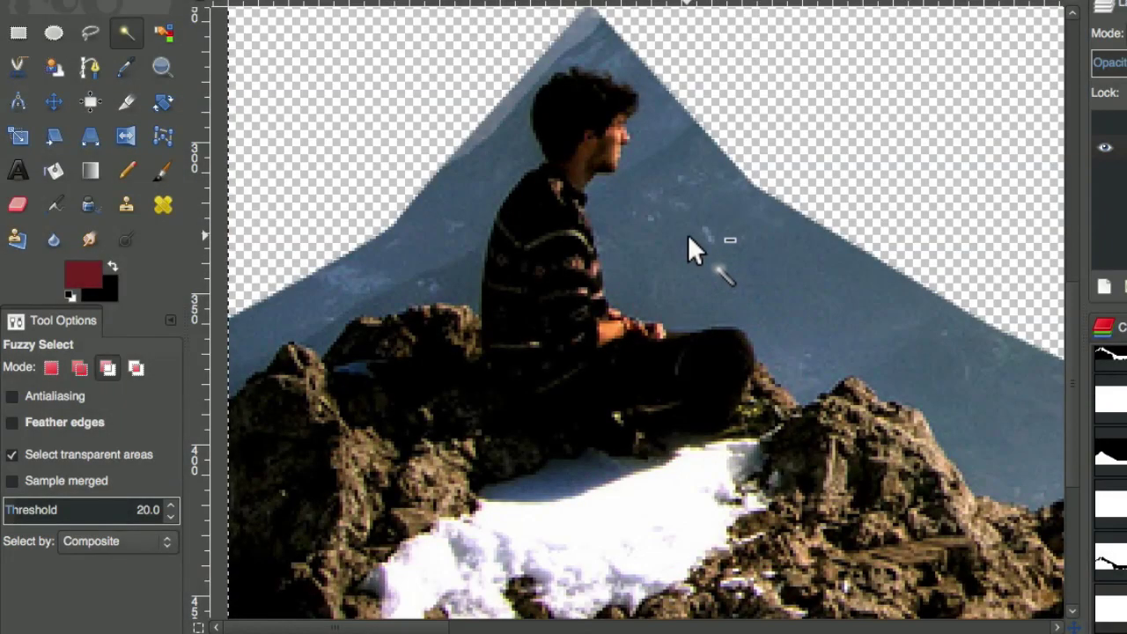
Step: Fuzzy-select the mountain behind the boy, check the rock edges, then reselect at threshold 20
left_click_drag(687, 235, 687, 349)
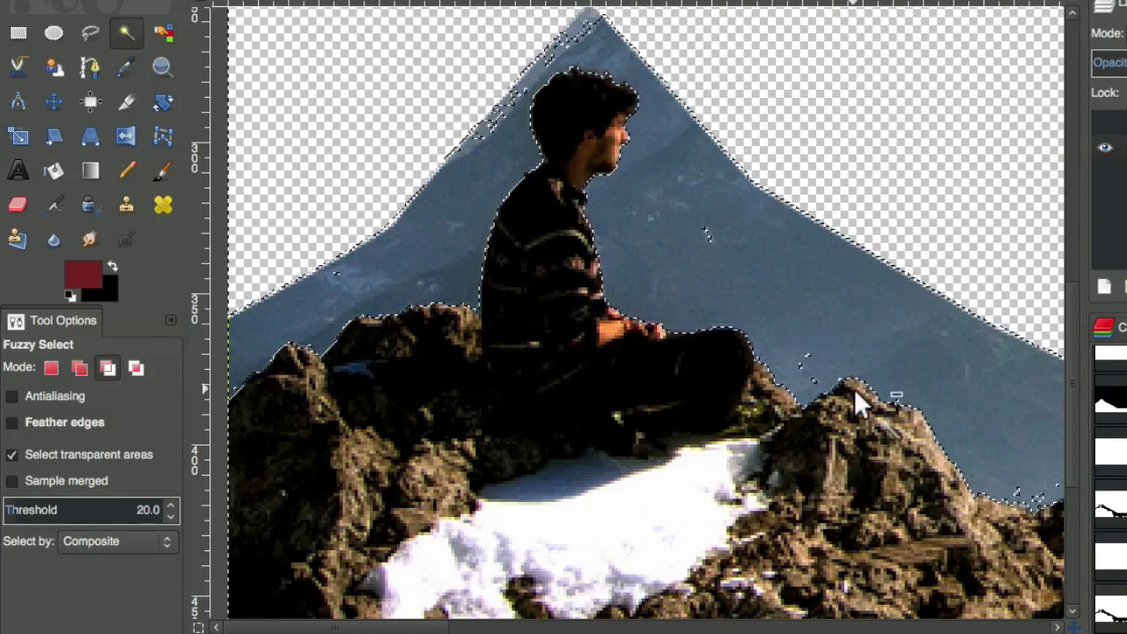
scroll(855, 397, "up", 5)
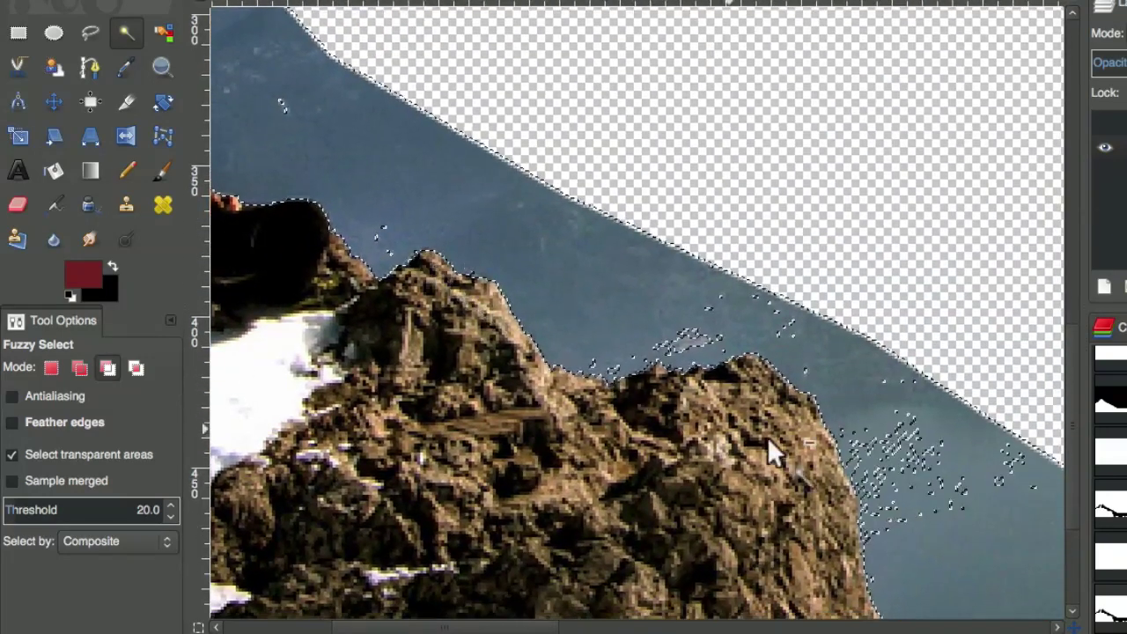
left_click_drag(896, 495, 780, 359)
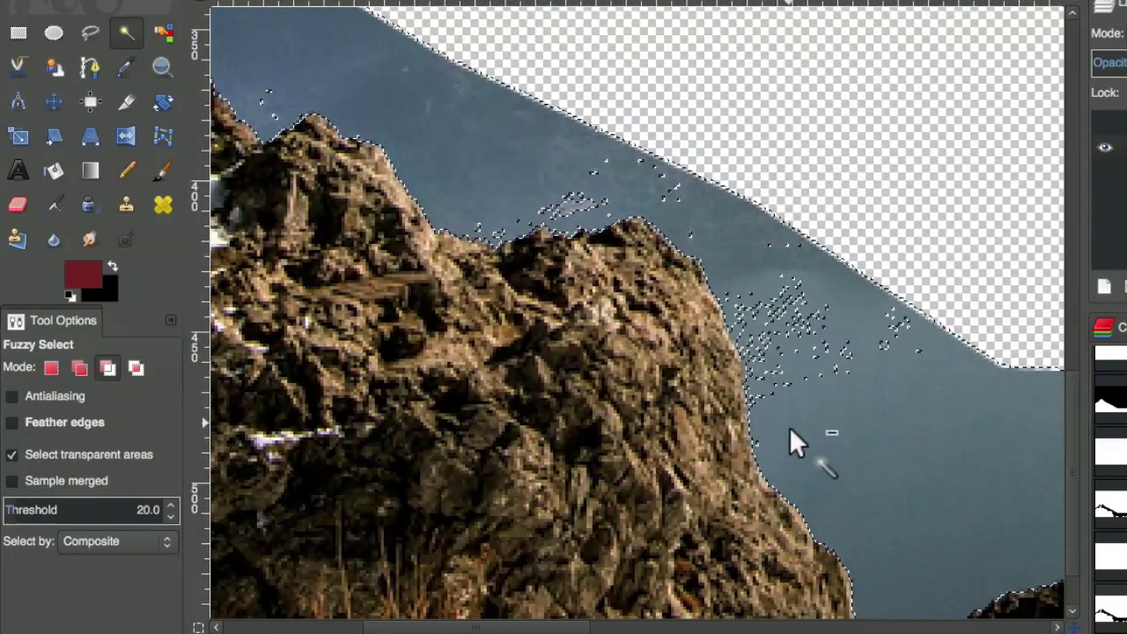
left_click_drag(896, 538, 766, 367)
left_click_drag(653, 393, 802, 531)
left_click_drag(390, 277, 754, 407)
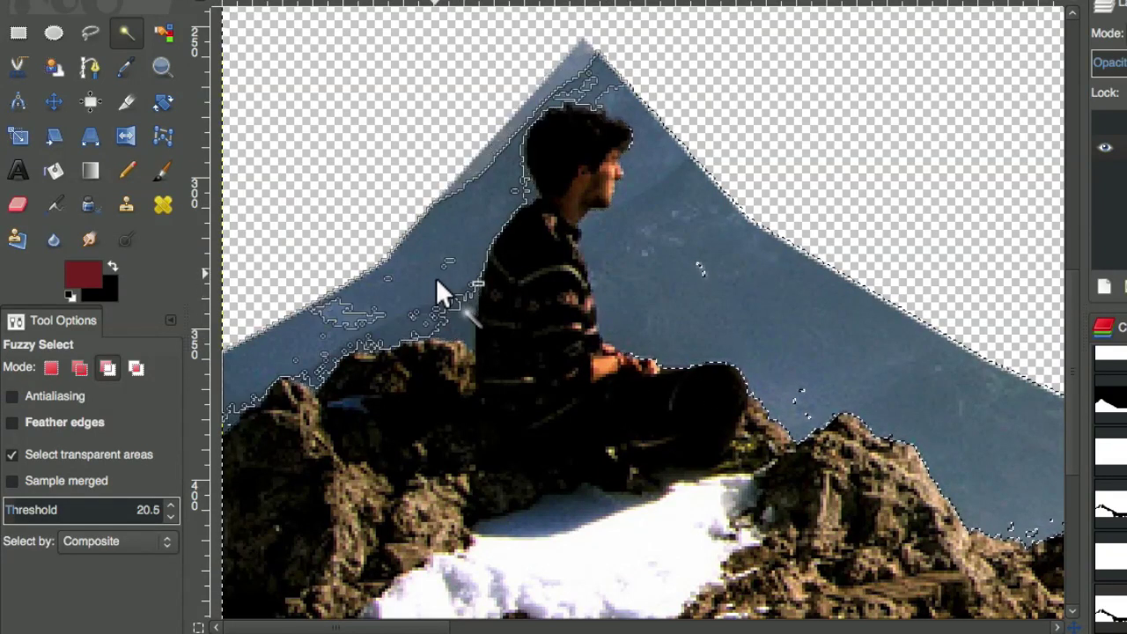
key("ctrl+shift+a")
left_click_drag(456, 345, 476, 468)
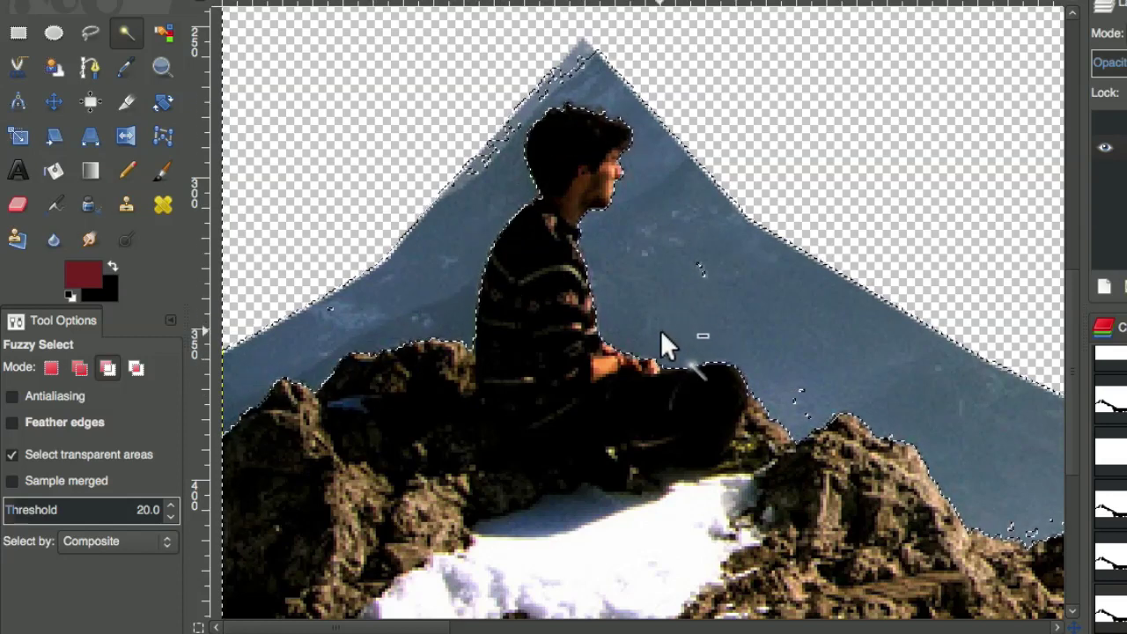
Step: Select the mountain along the ridge and around the boy, then delete it
key("ctrl+shift+a")
key("b")
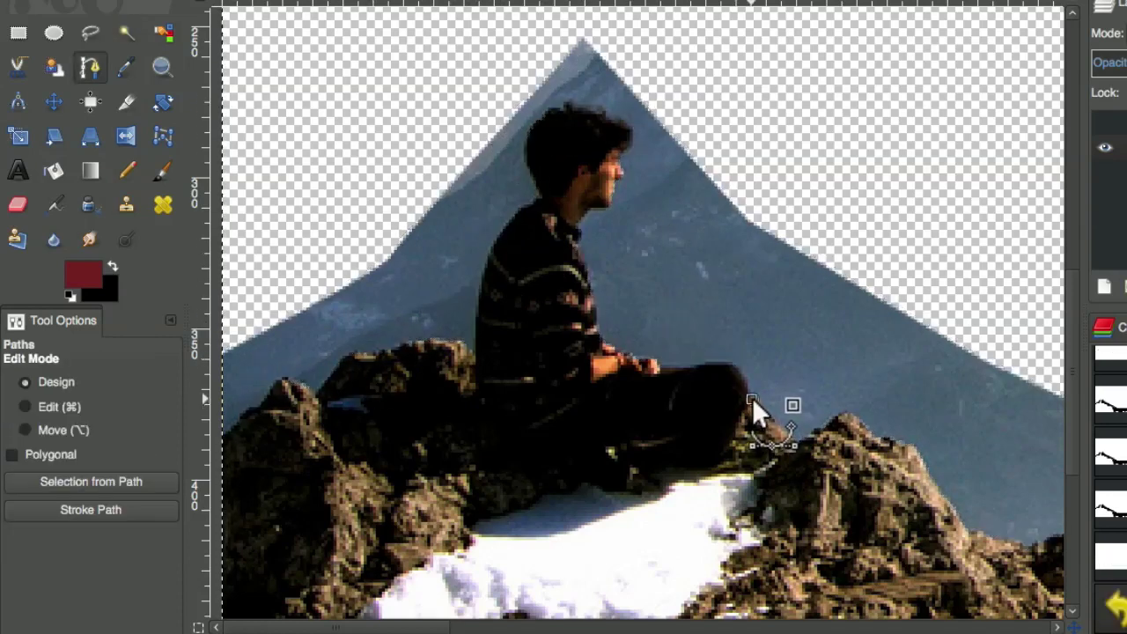
left_click(752, 399)
left_click_drag(765, 413, 901, 282)
left_click(141, 483)
left_click(126, 33)
left_click_drag(445, 253, 443, 432)
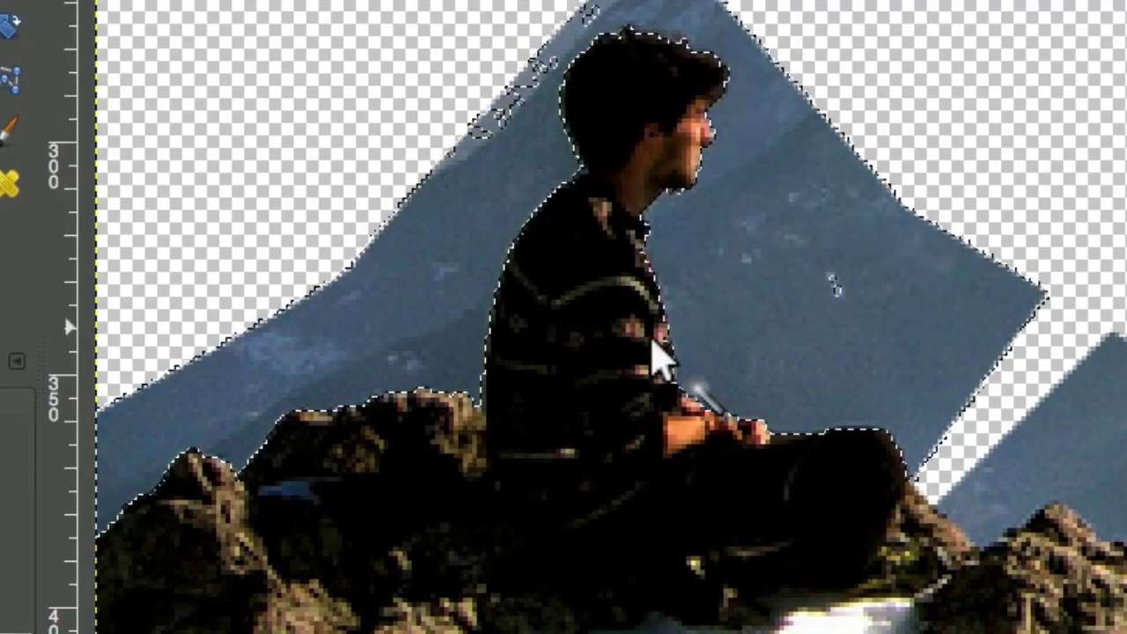
key("Delete")
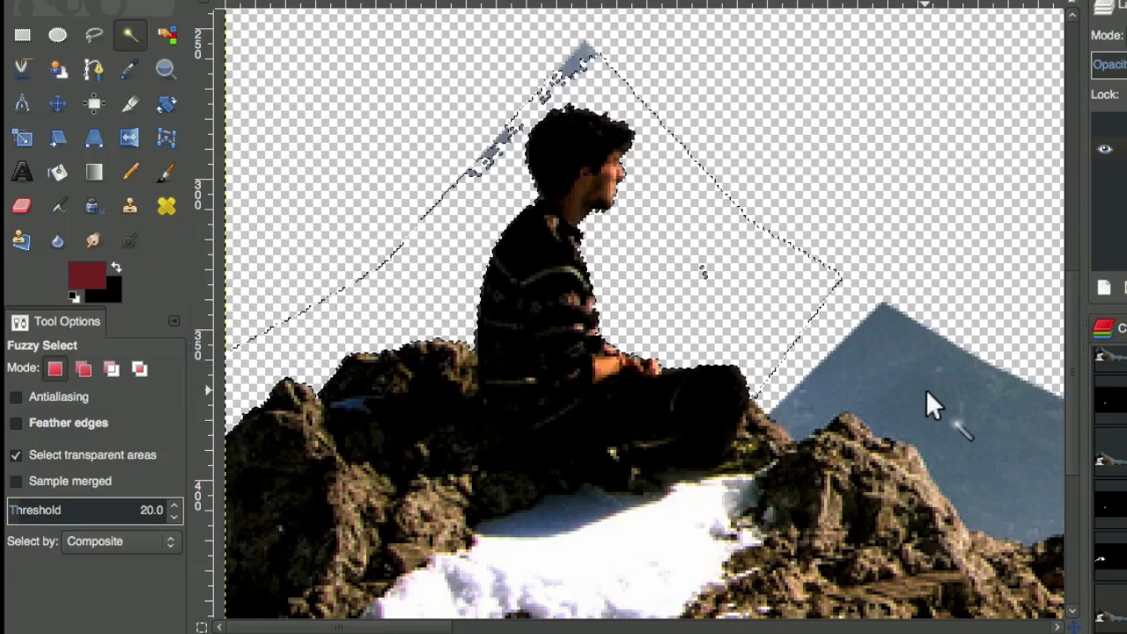
Step: Path-select the thin mountain strip beside the rocks and delete it
scroll(969, 429, "down", 1)
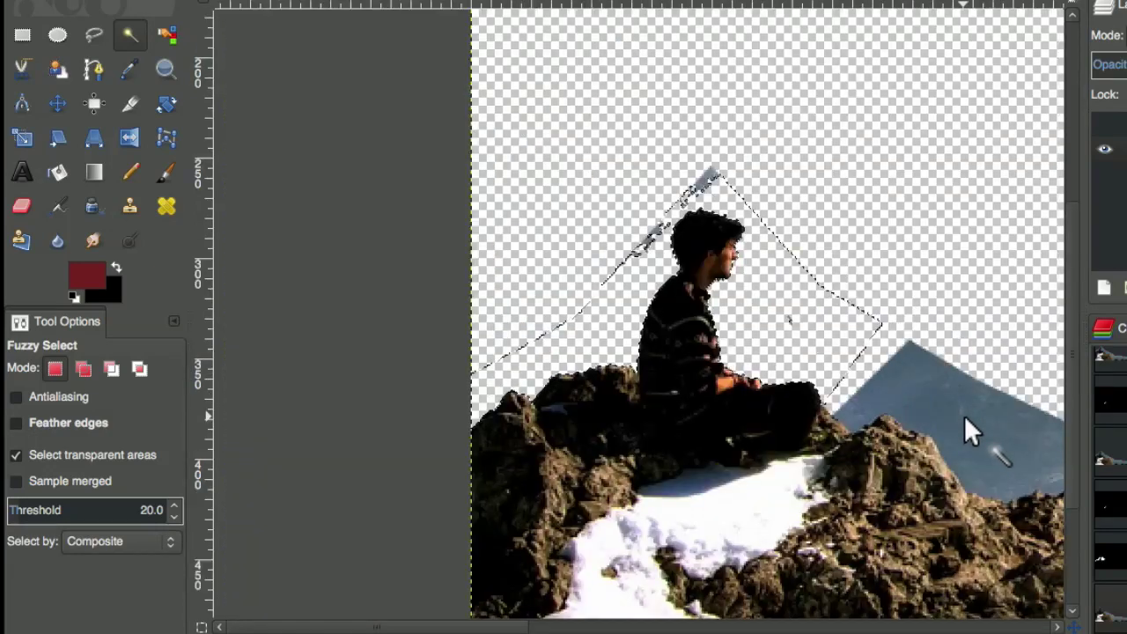
left_click_drag(968, 429, 694, 327)
scroll(430, 171, "up", 2)
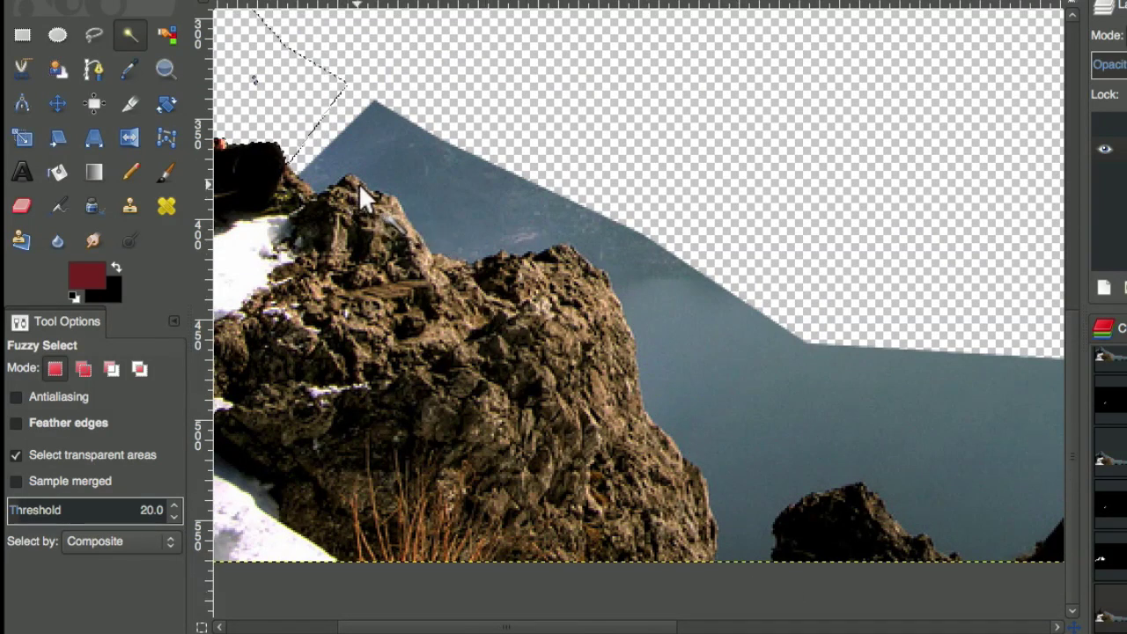
mouse_move(977, 517)
left_mouse_down()
mouse_move(837, 484)
mouse_move(428, 458)
mouse_move(845, 484)
mouse_move(966, 504)
left_mouse_up()
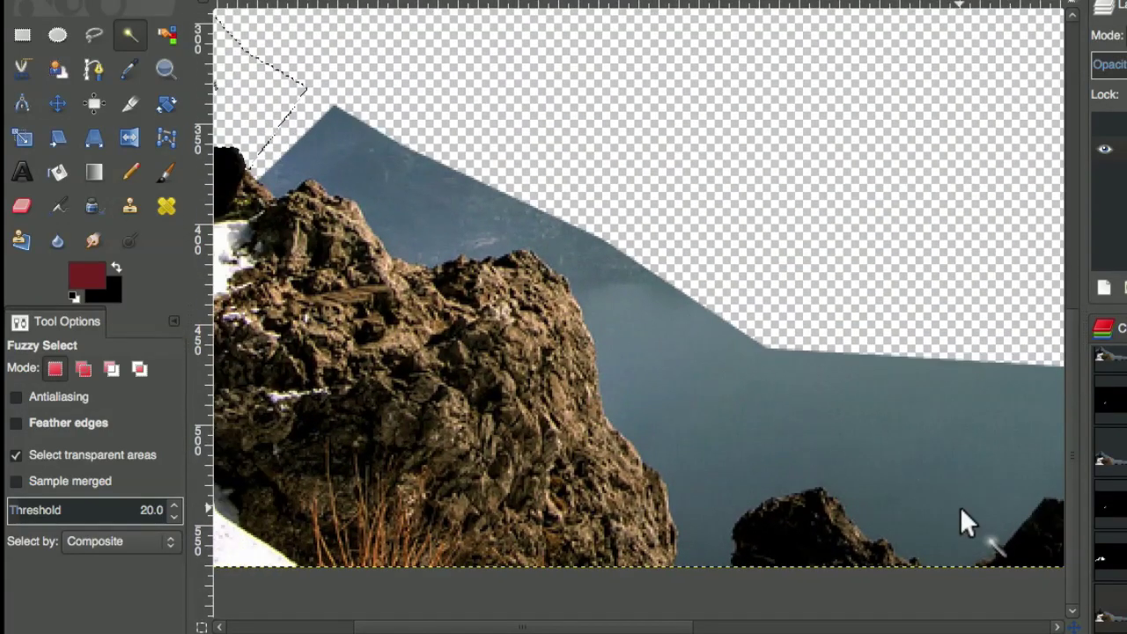
key("b")
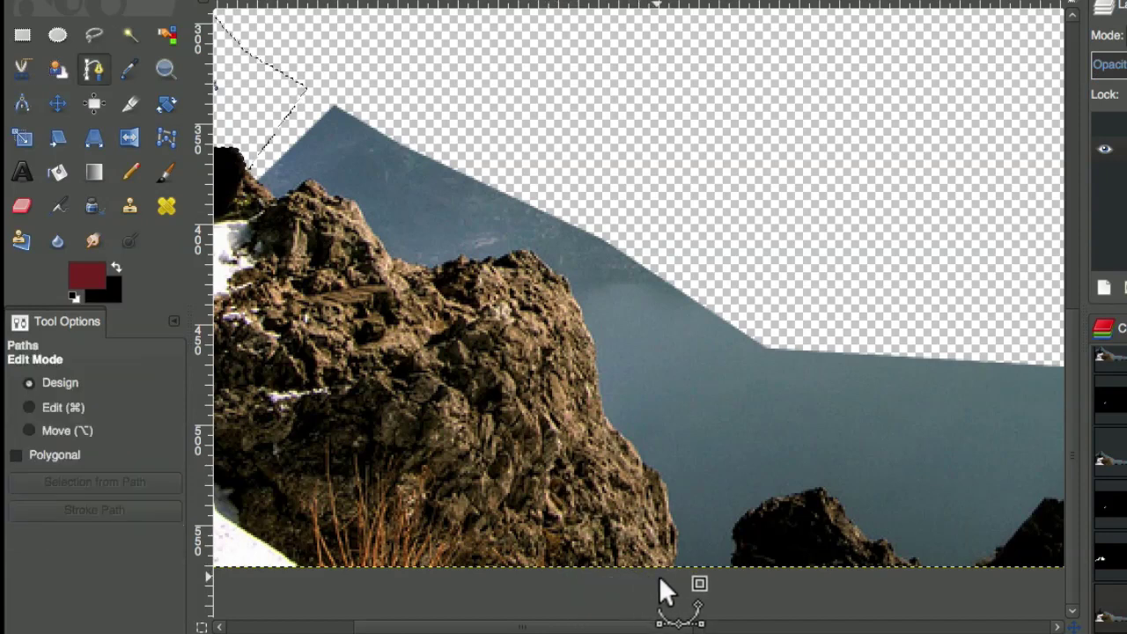
left_click_drag(731, 301, 763, 312)
left_click_drag(709, 596, 665, 586)
left_click(106, 484)
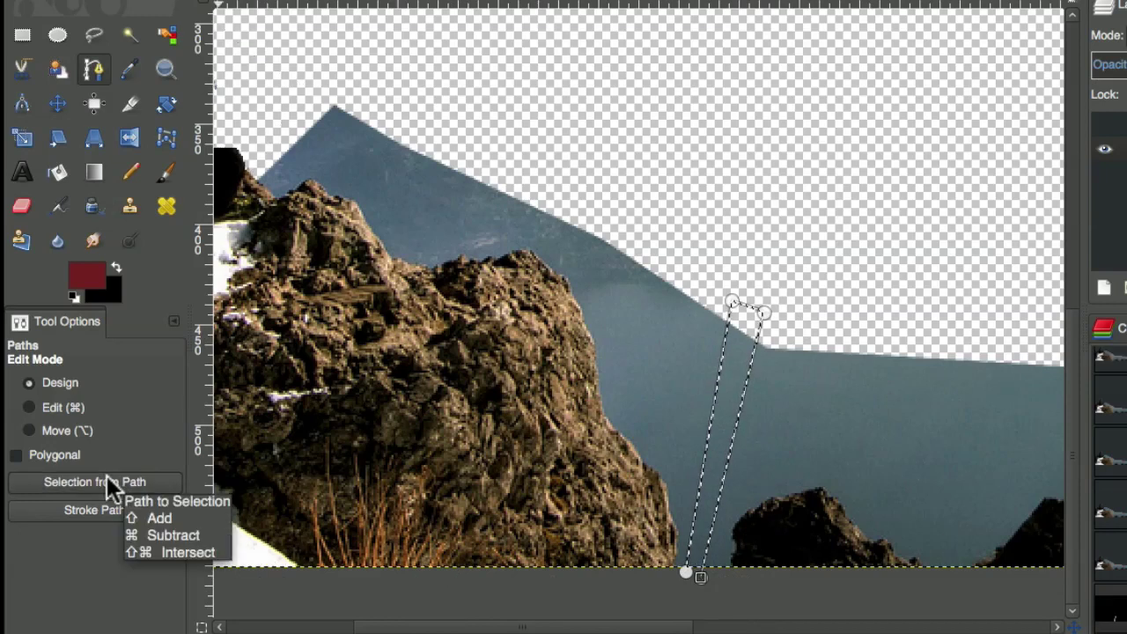
key("Delete")
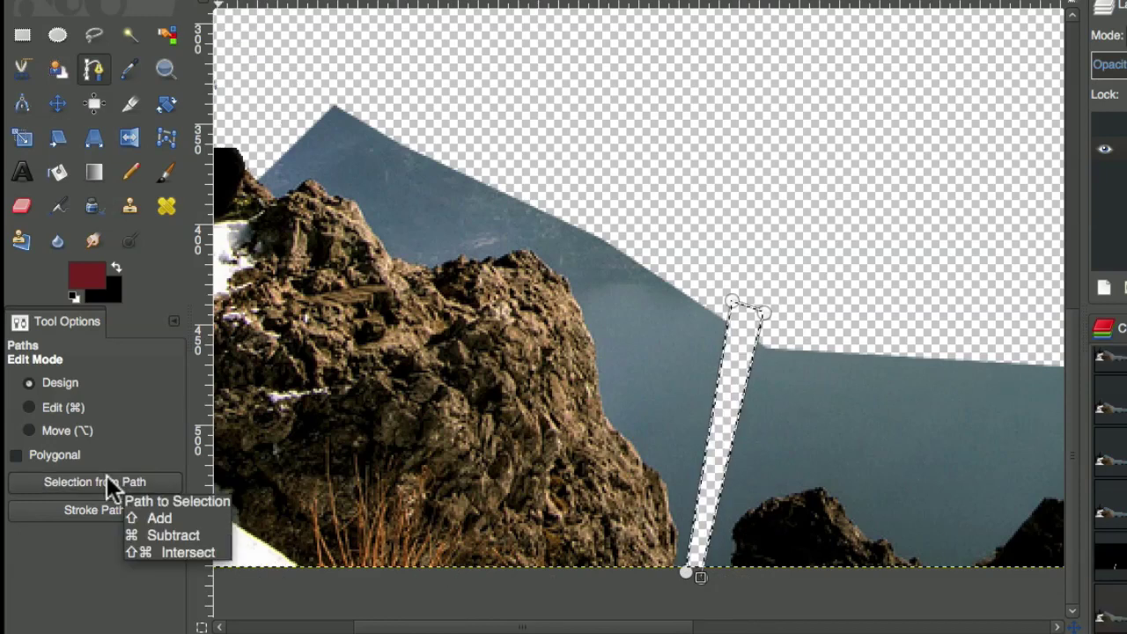
Step: Fuzzy-select and delete the mountain above the rock, then select the remaining region
left_click(130, 36)
left_click_drag(460, 226, 440, 327)
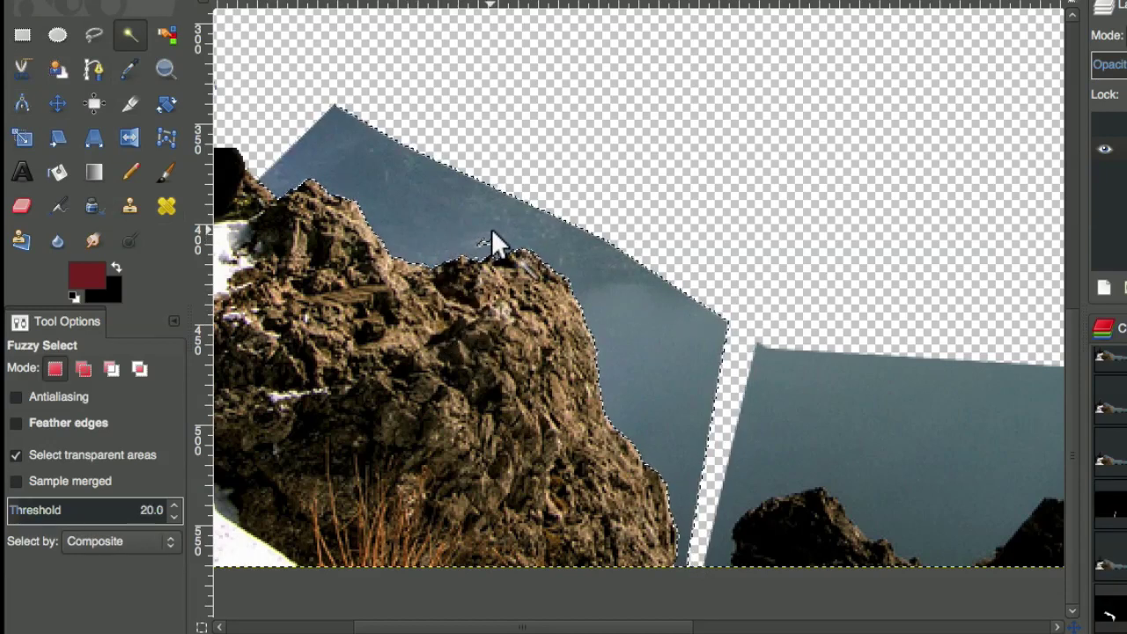
key("Delete")
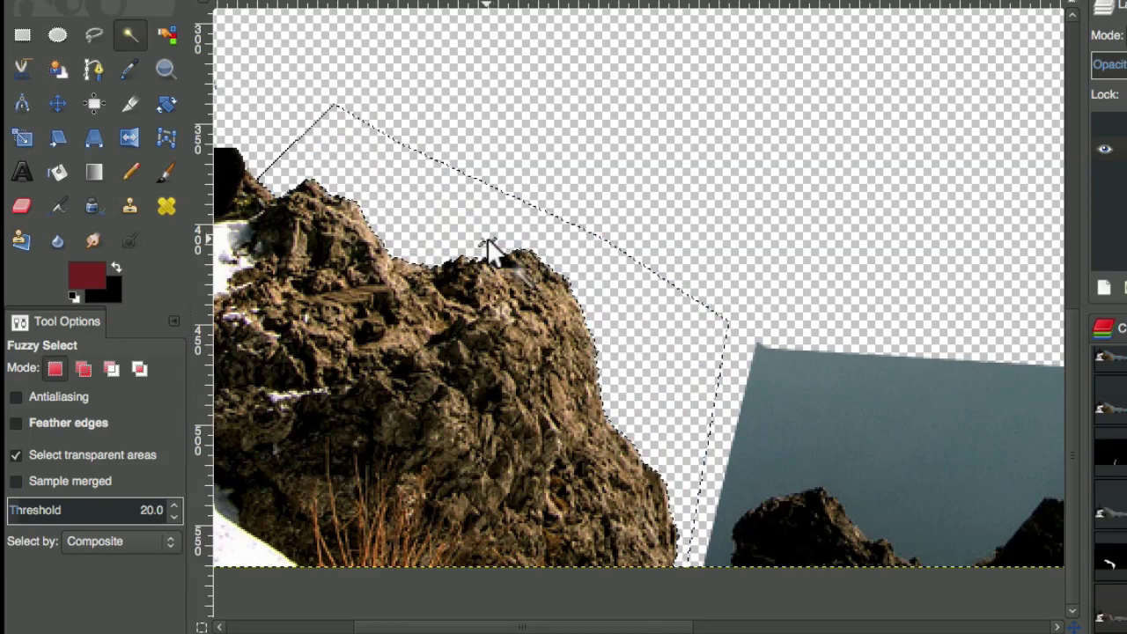
left_click_drag(840, 390, 396, 248)
left_click(470, 298)
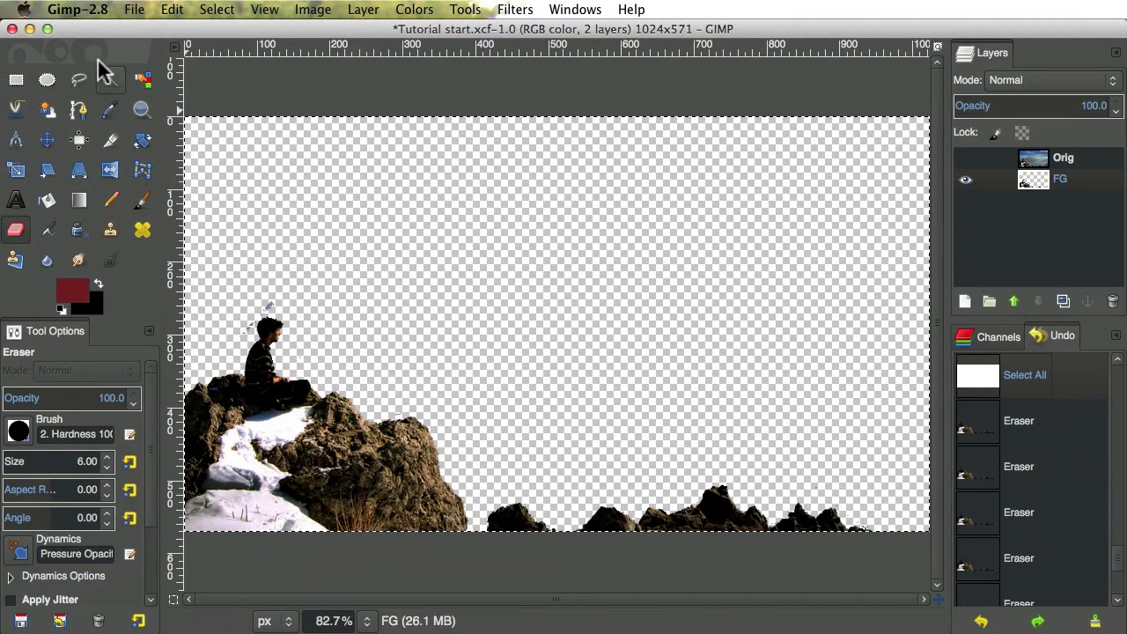
Step: Set the Display preference Check style to Black only
left_click(87, 13)
left_click(93, 59)
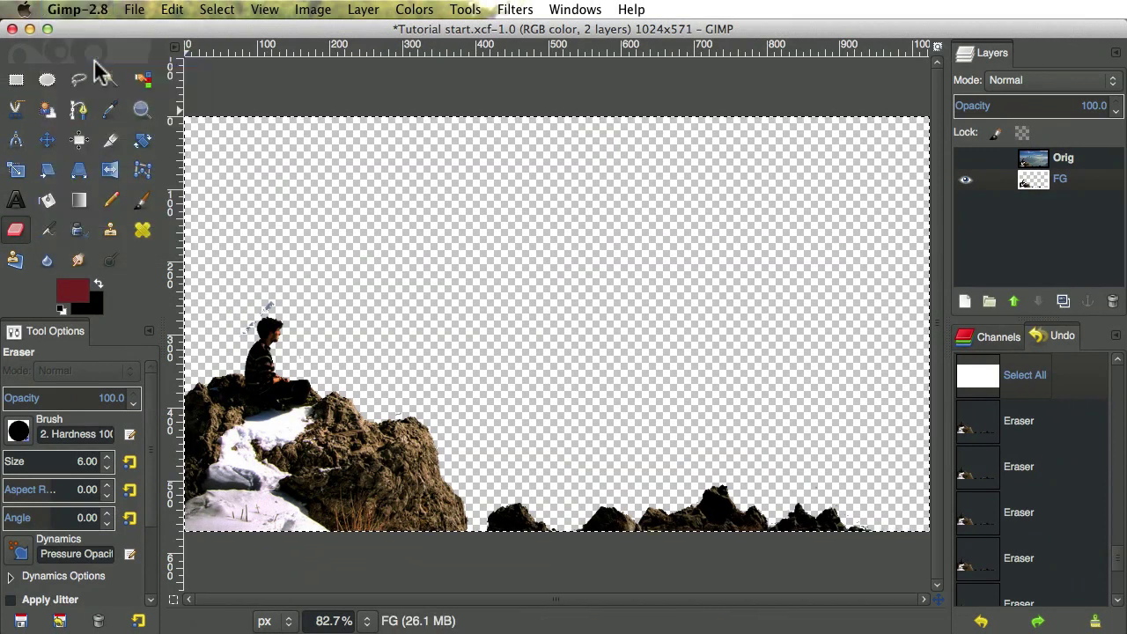
left_click(180, 294)
left_click(517, 146)
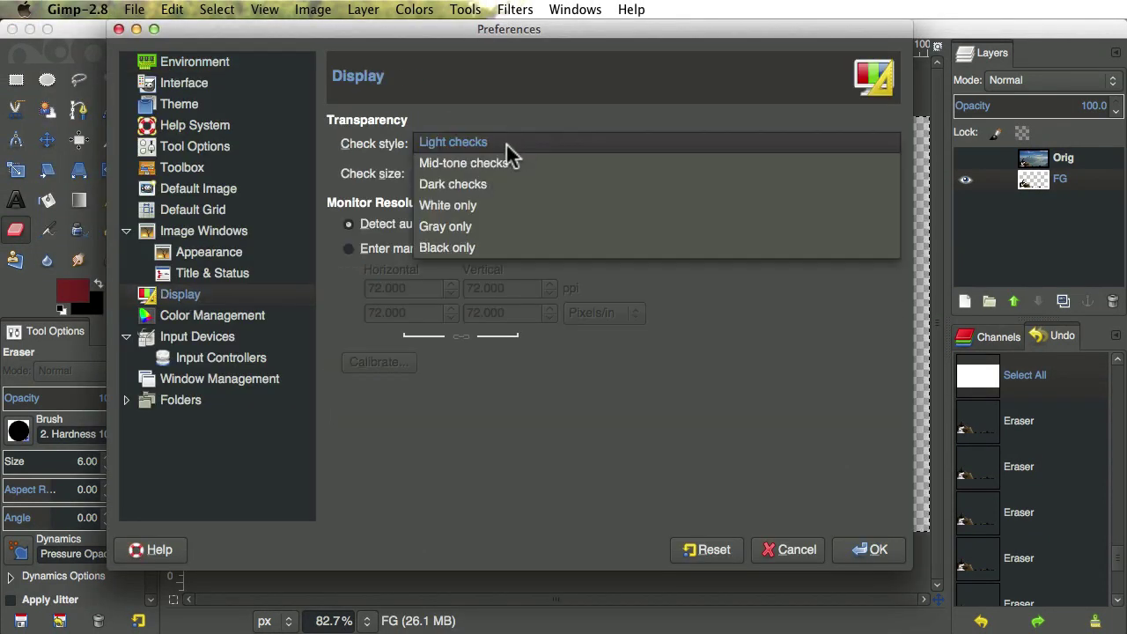
left_click(478, 245)
left_click(872, 550)
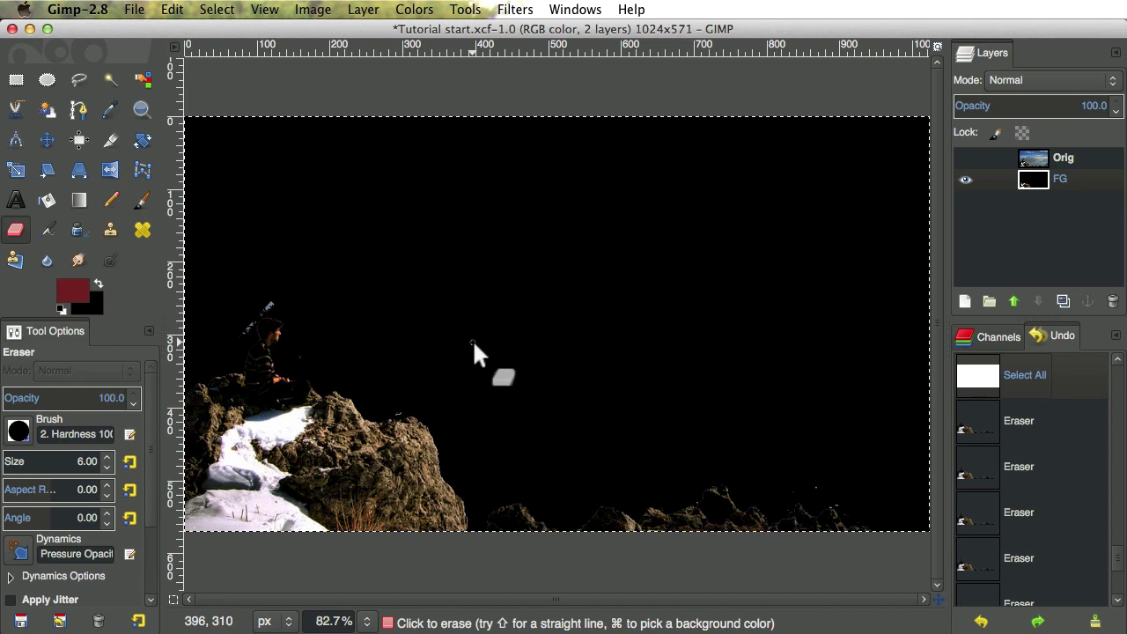
Step: Change the Check style to White only
left_click(81, 13)
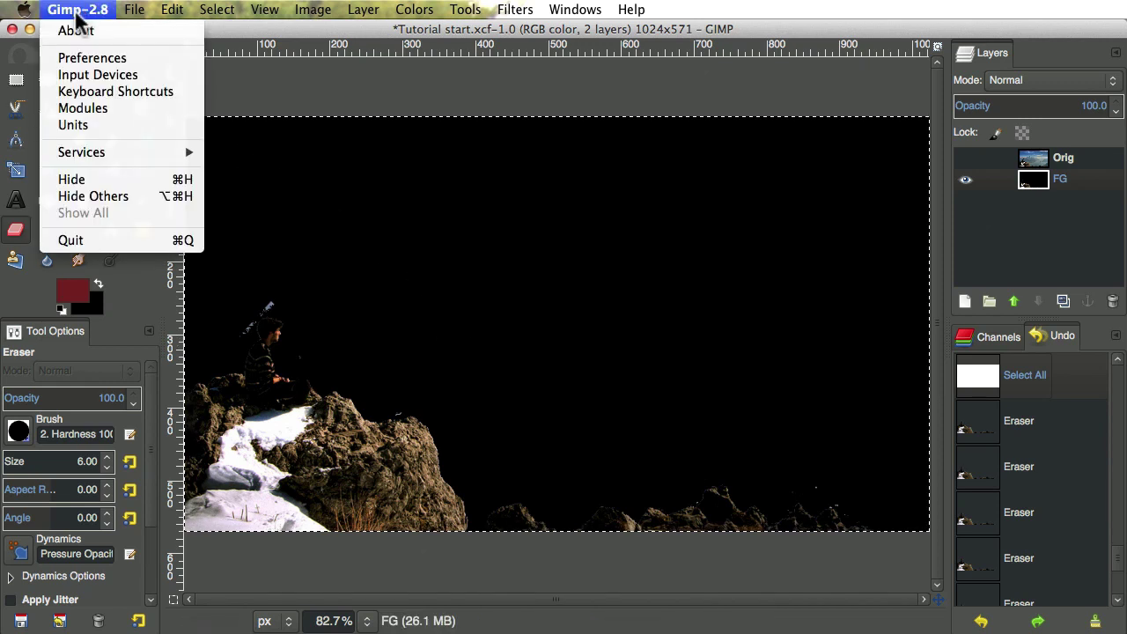
left_click(76, 57)
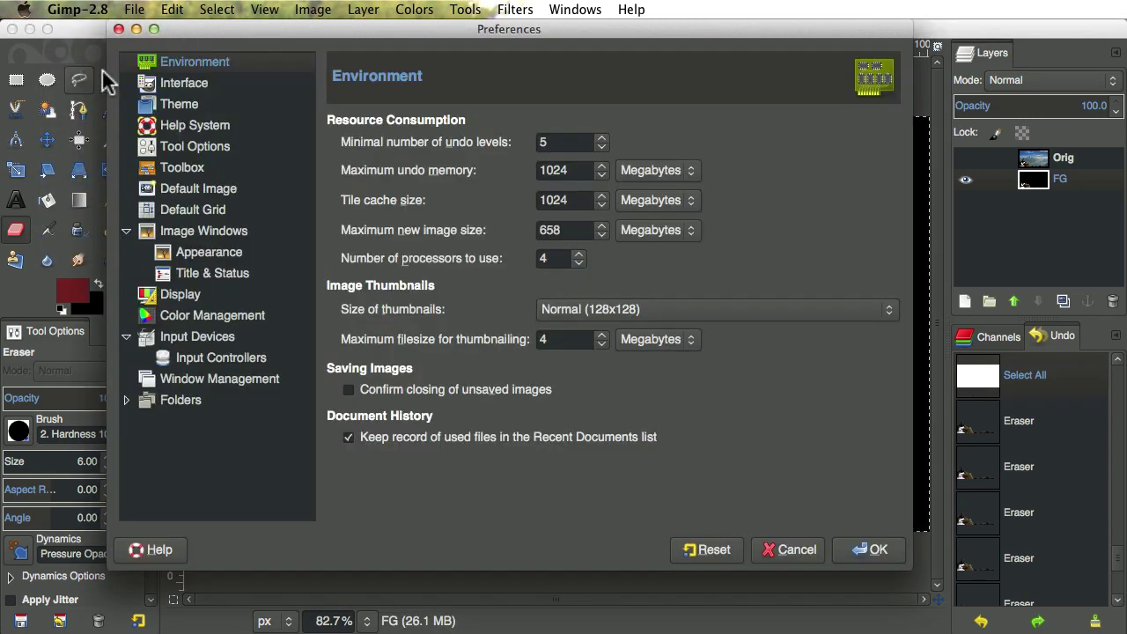
left_click(197, 300)
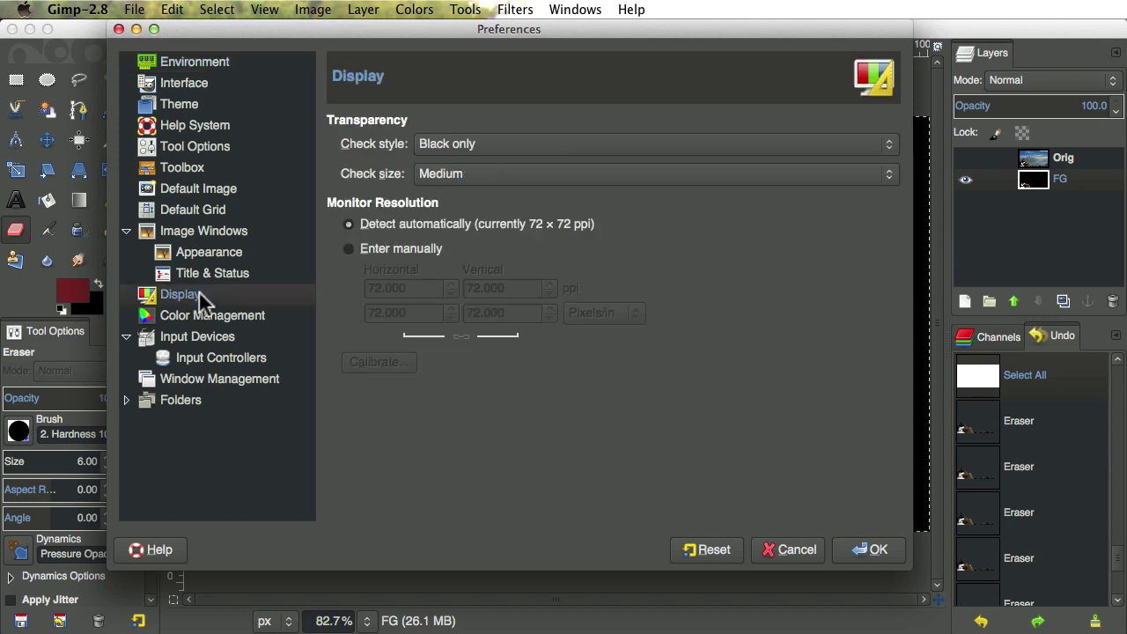
left_click(466, 146)
left_click(465, 98)
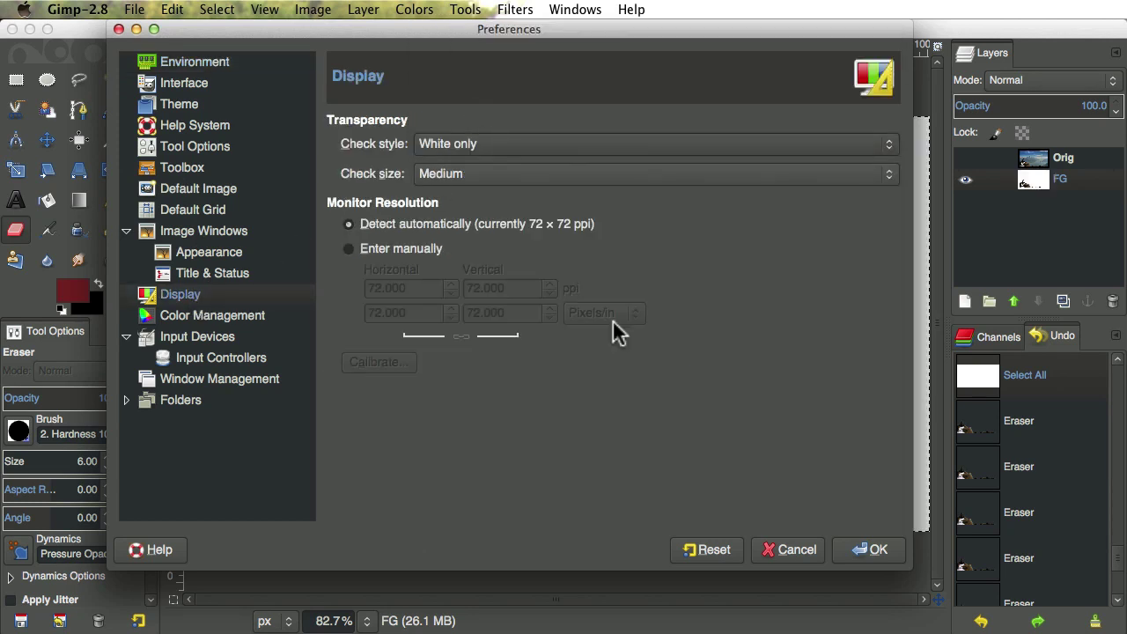
Step: Apply the White only setting and erase the blue streak left of the boy's head
left_click(869, 549)
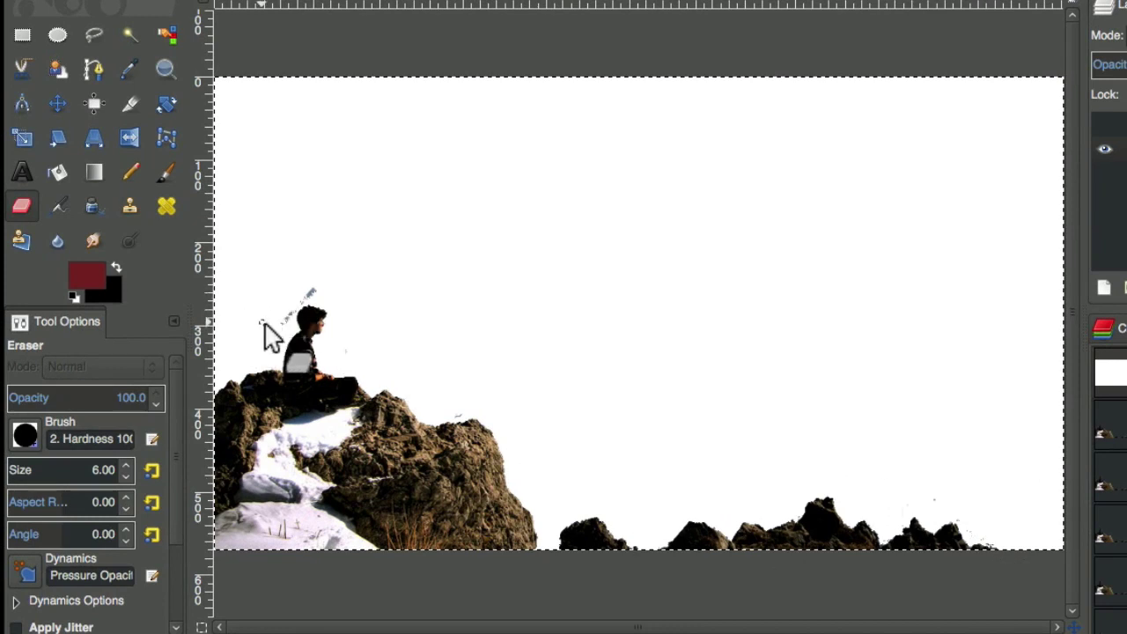
scroll(269, 339, "up", 5)
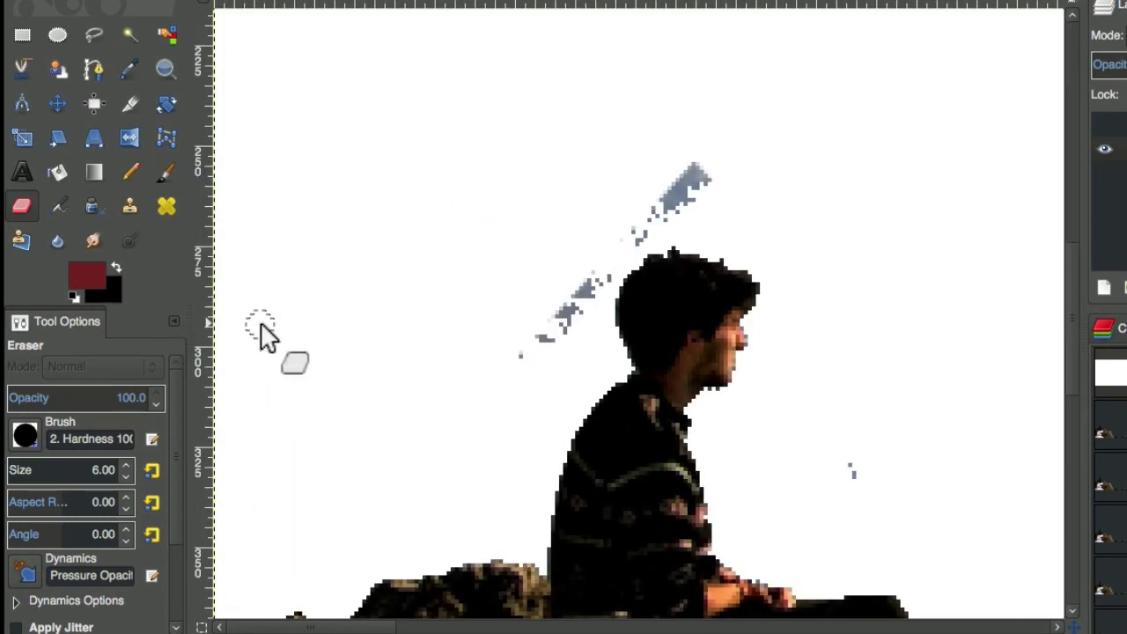
mouse_move(528, 372)
left_mouse_down()
mouse_move(606, 280)
mouse_move(711, 188)
left_mouse_up()
Step: Erase three stray specks around the rocks, then fit the whole image in the window
scroll(834, 461, "up", 4)
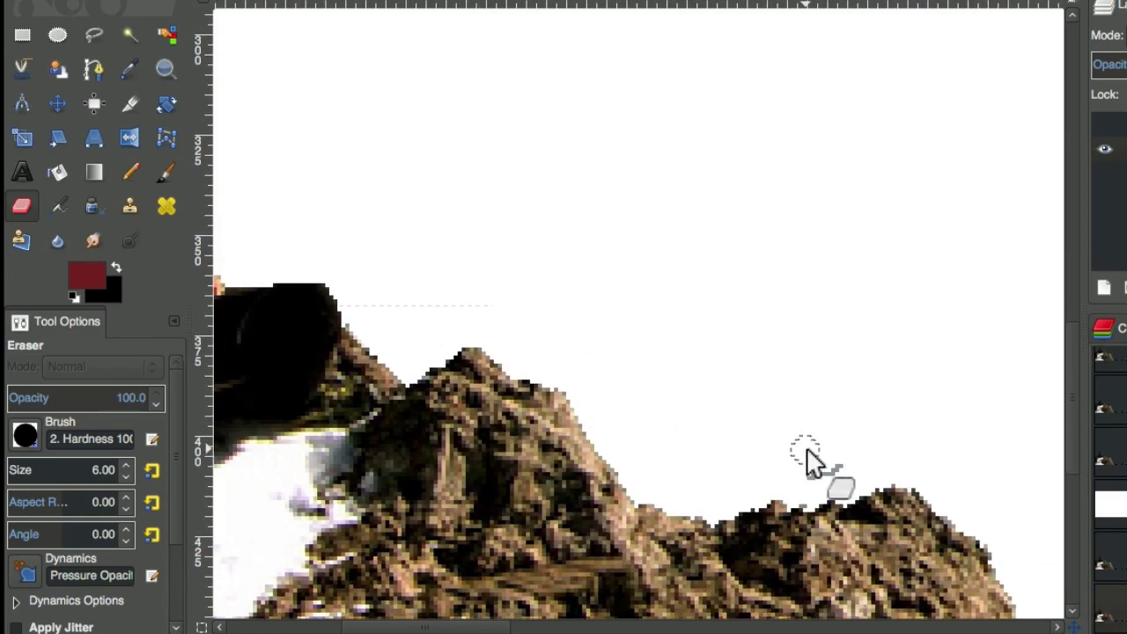
left_click_drag(834, 461, 847, 345)
scroll(622, 465, "down", 3)
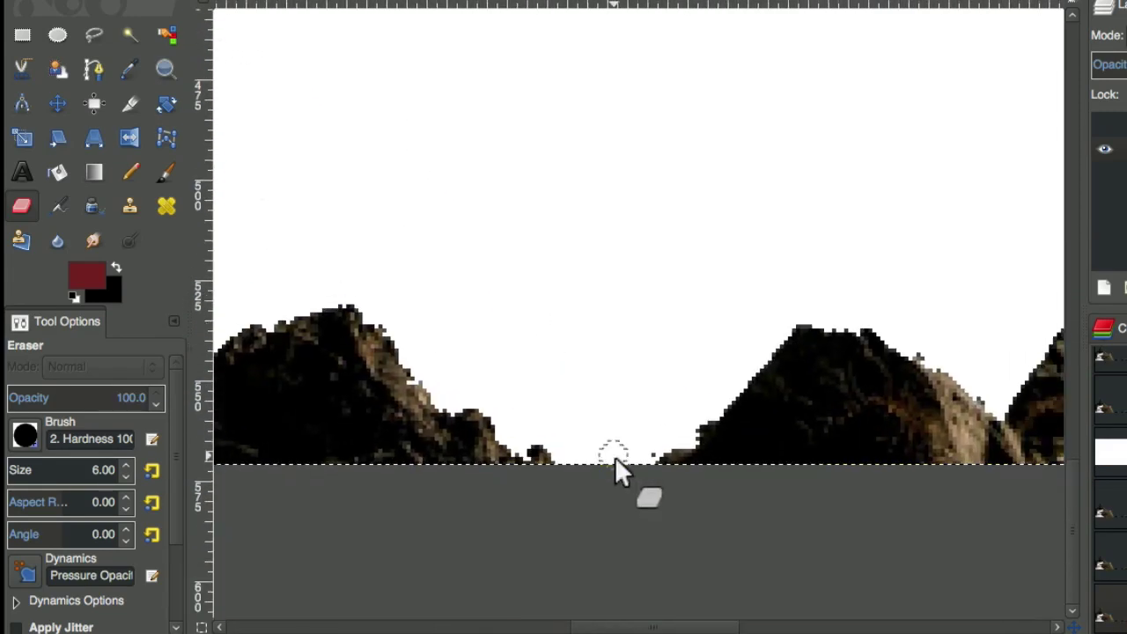
left_click_drag(925, 357, 421, 361)
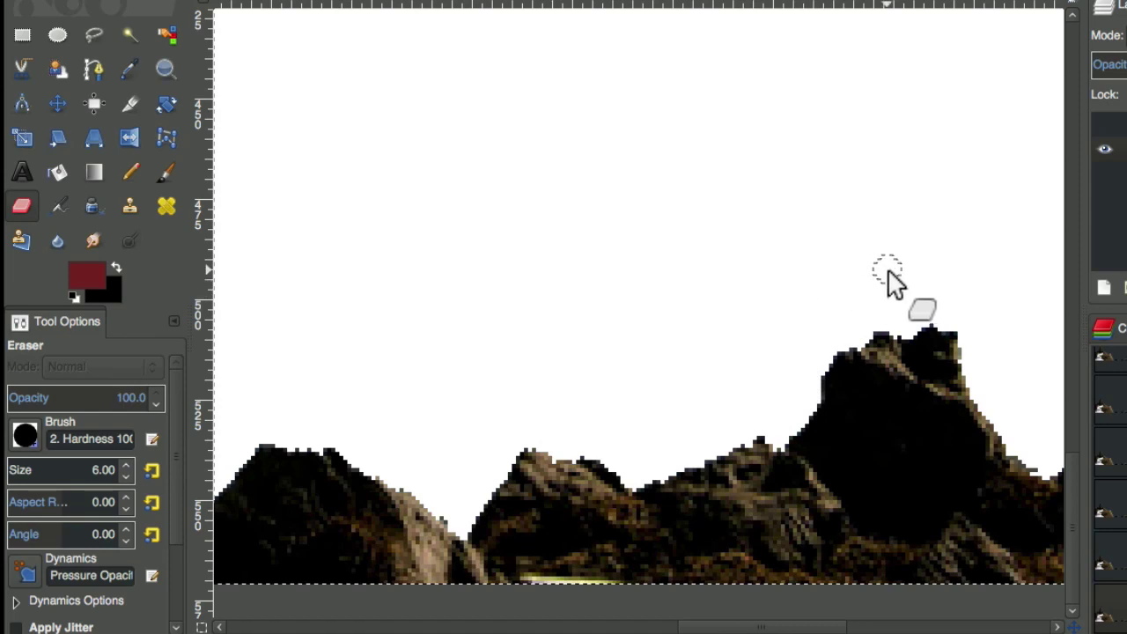
left_click_drag(888, 276, 238, 266)
left_click(566, 534)
left_click(650, 459)
left_click(674, 359)
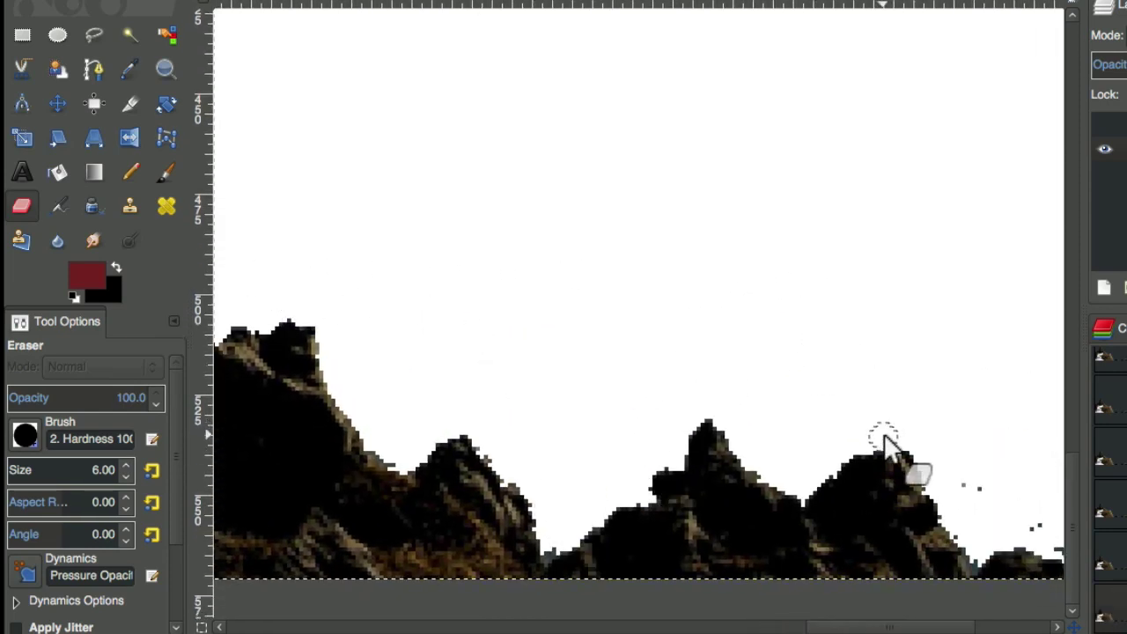
left_click_drag(885, 443, 674, 350)
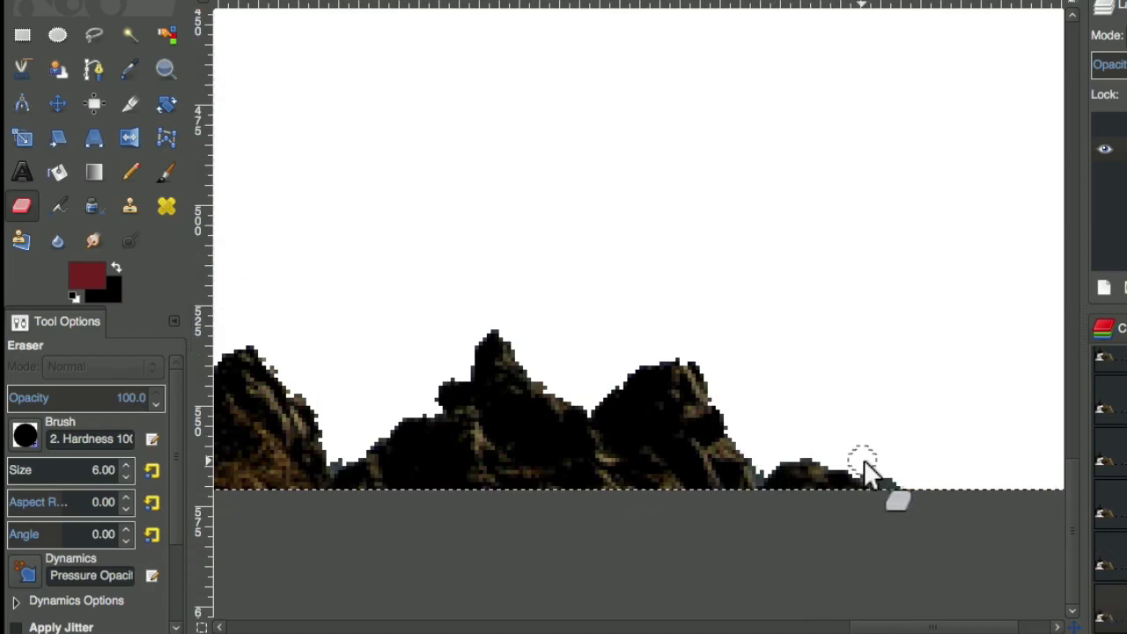
key("shift+ctrl+j")
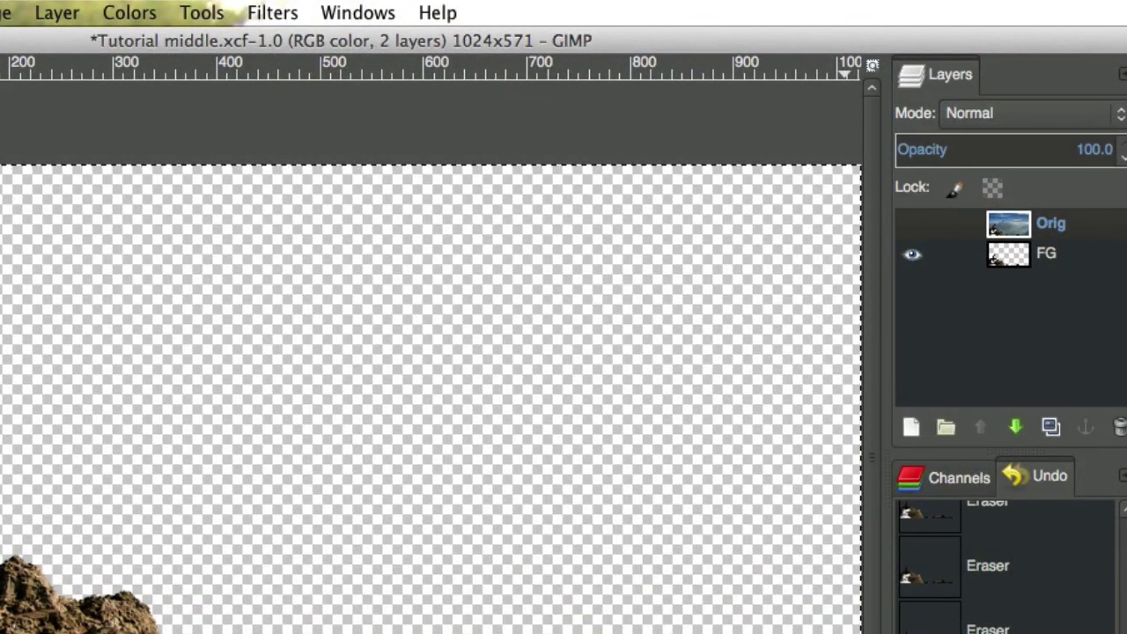
Step: Duplicate Orig, move the copy below FG and rename it 'BG'
left_click(1051, 427)
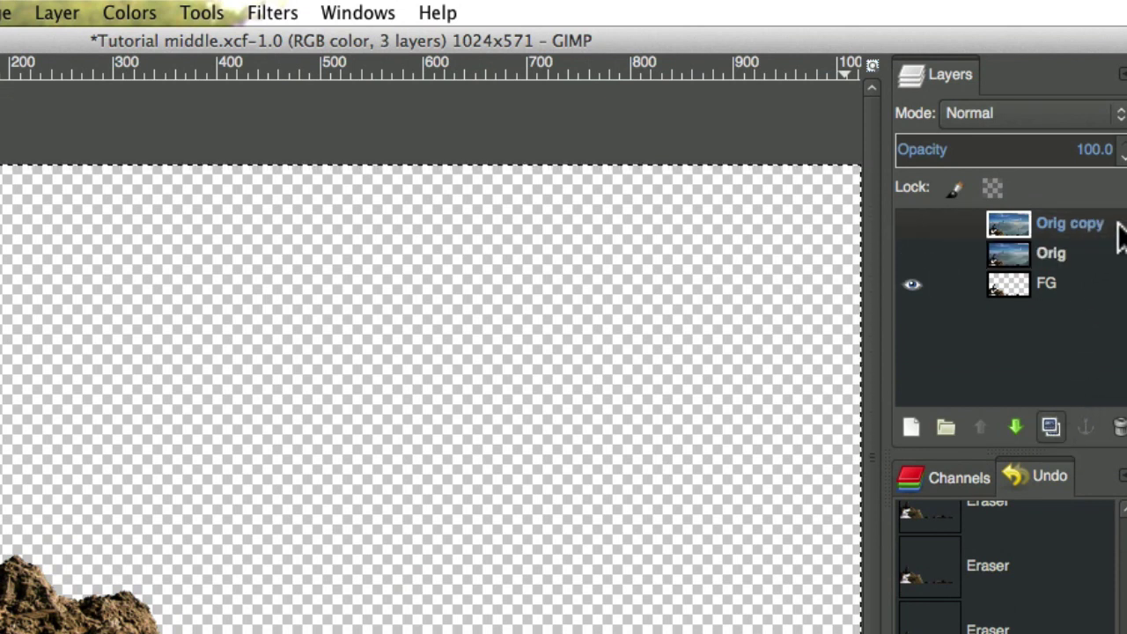
left_click_drag(1116, 304, 1107, 317)
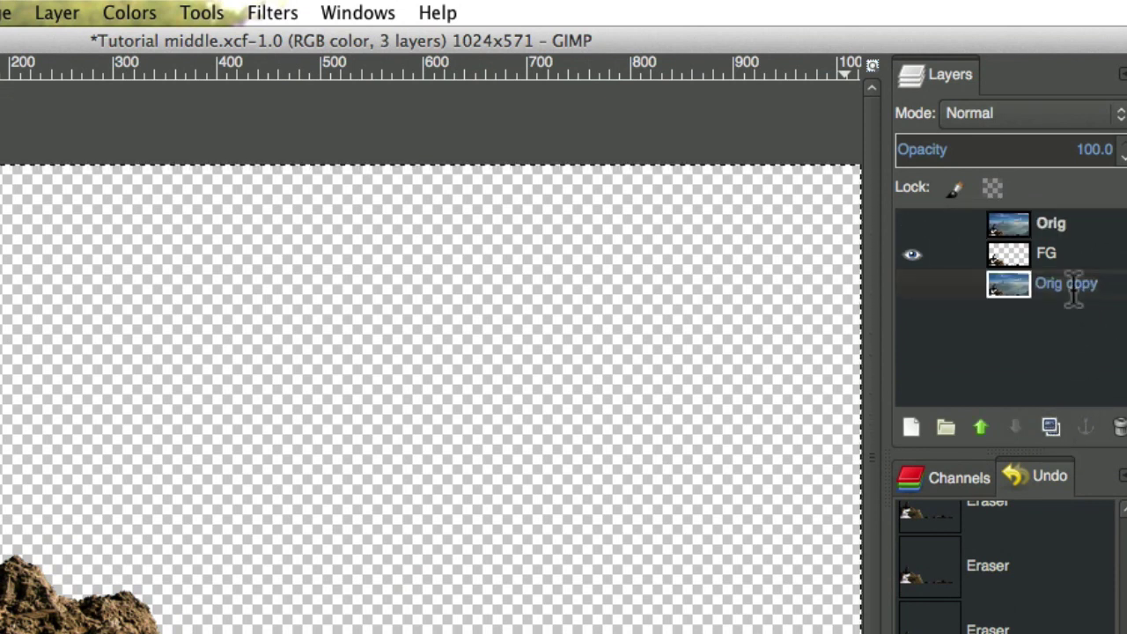
type("BG")
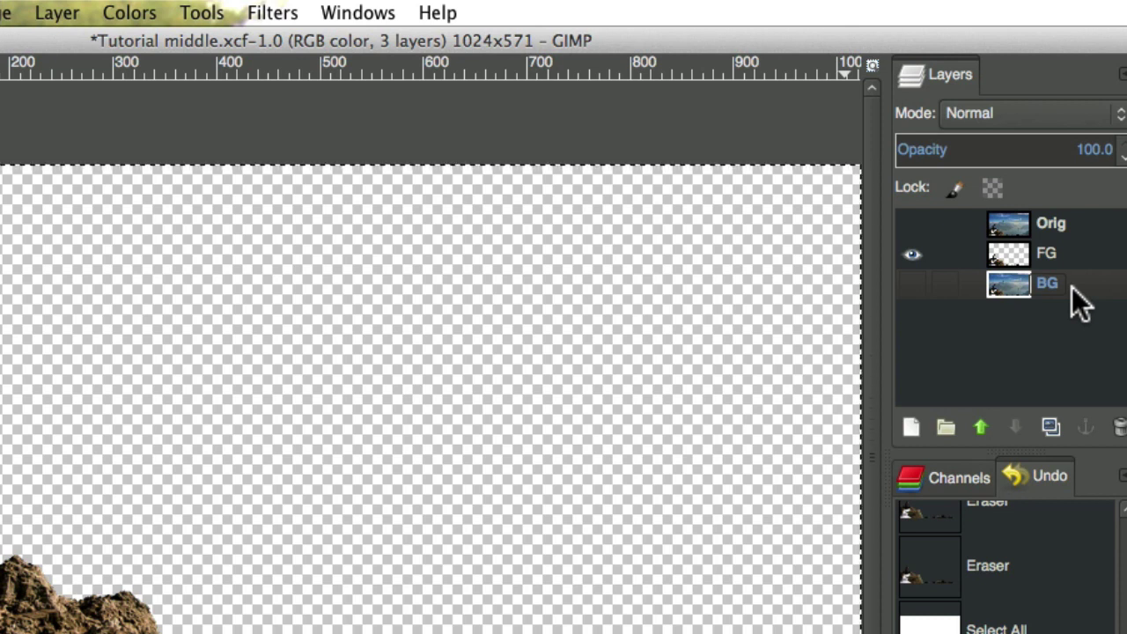
Step: Turn the FG layer's opaque boy-and-rocks pixels into a selection with Alpha to Selection
left_click(1078, 266)
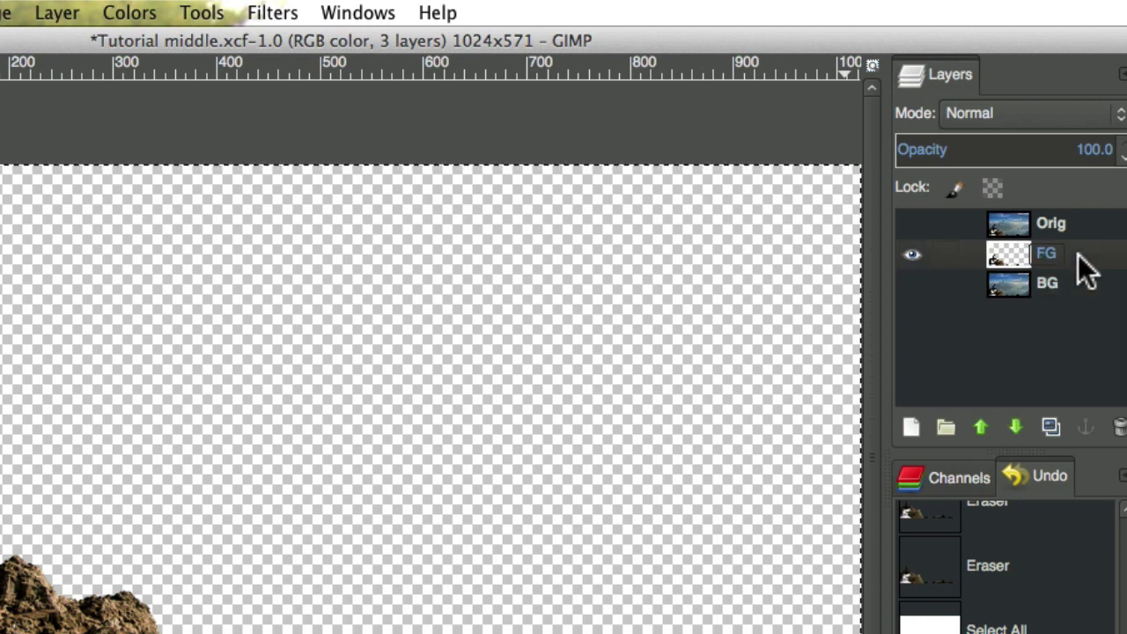
left_click(71, 14)
mouse_move(81, 267)
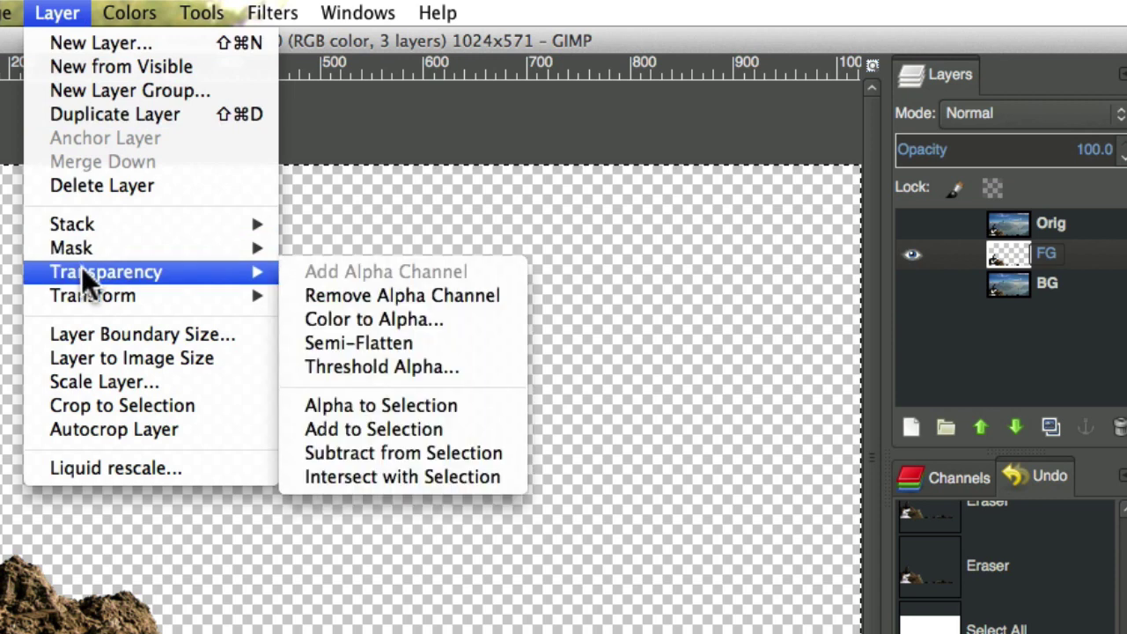
left_click(358, 404)
Step: Make BG the active, visible layer, hide FG, and zoom in on the boy's head
left_click(1066, 287)
left_click(914, 287)
left_click(912, 255)
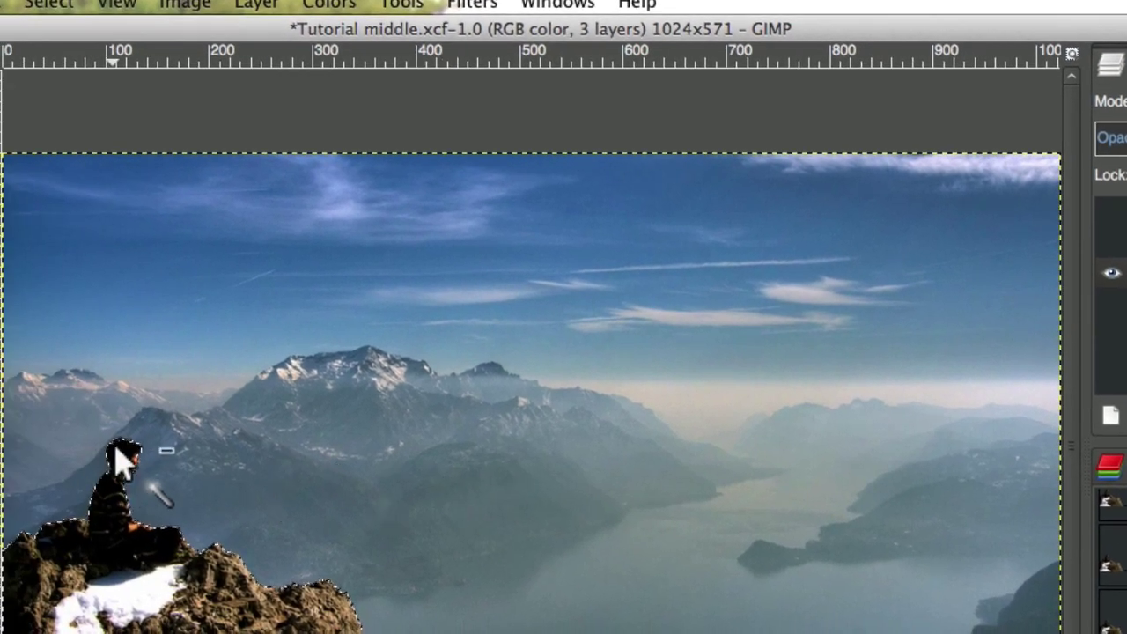
left_click(123, 458)
left_click(123, 457)
left_click(123, 458)
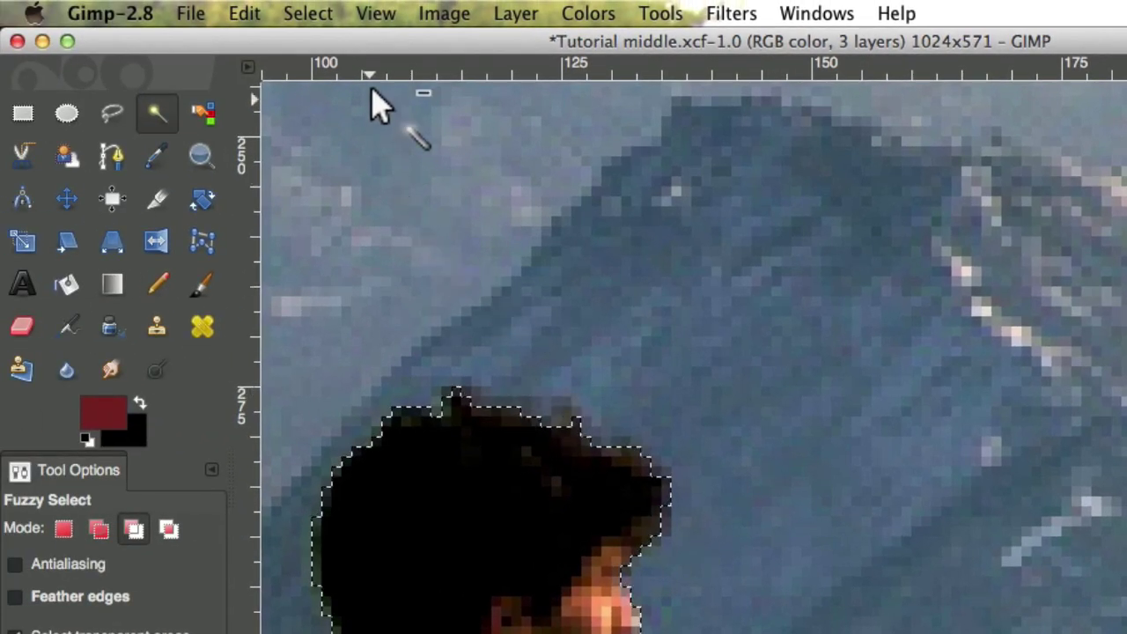
Step: Grow the selection by 3 px
left_click(321, 20)
left_click(334, 298)
type("3")
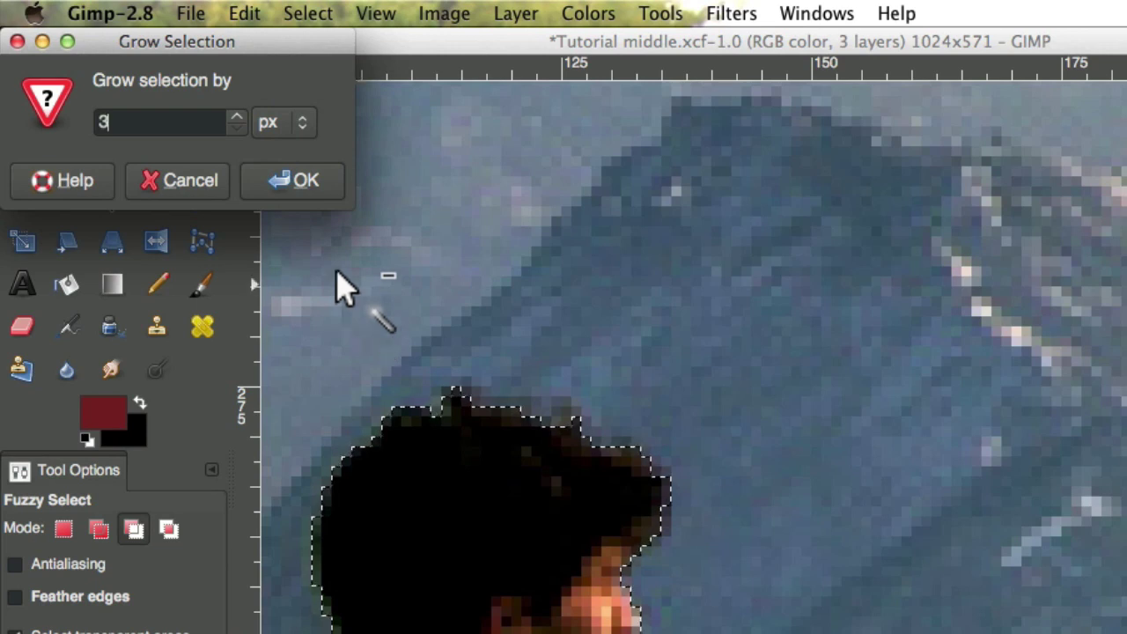
left_click(300, 185)
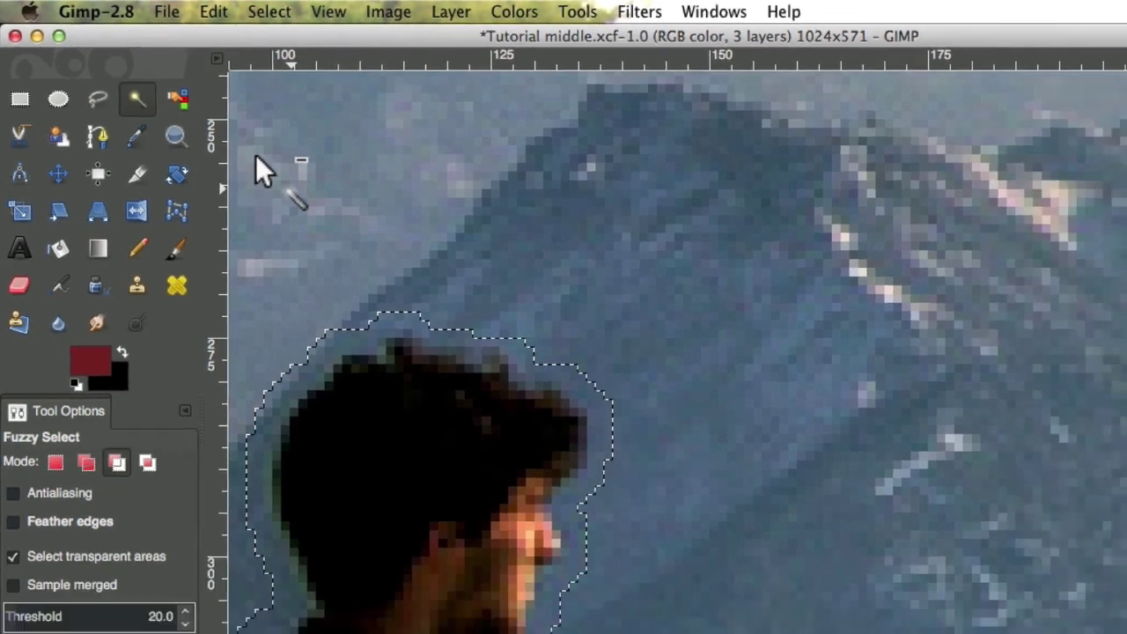
Step: Clear the silhouette area from BG and grow the selection by a further 3 px
key("Delete")
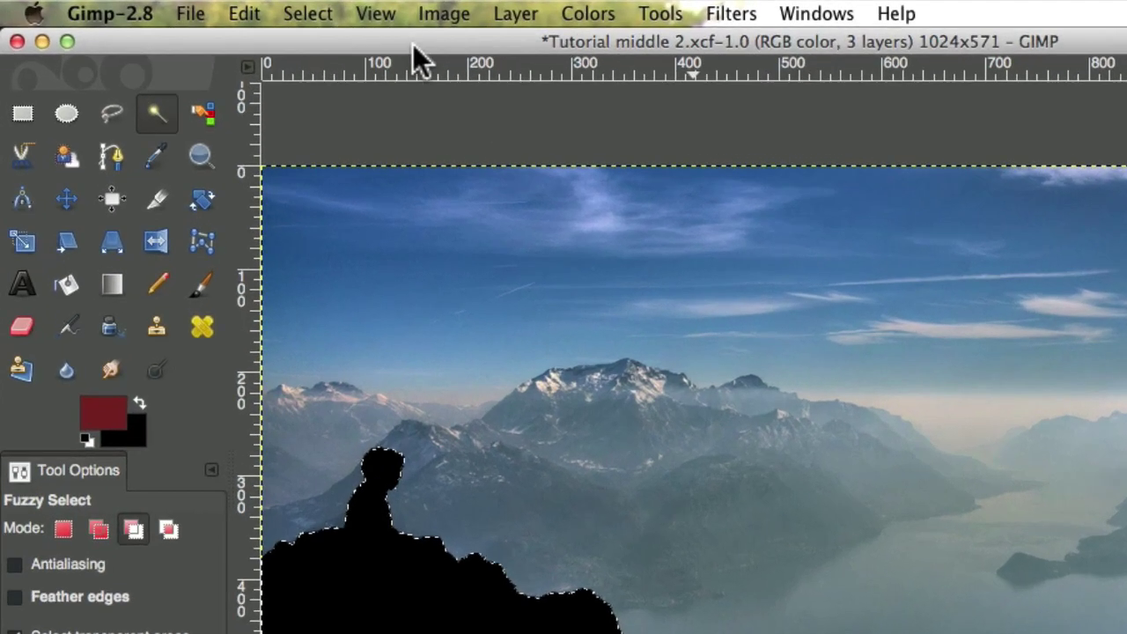
left_click(216, 9)
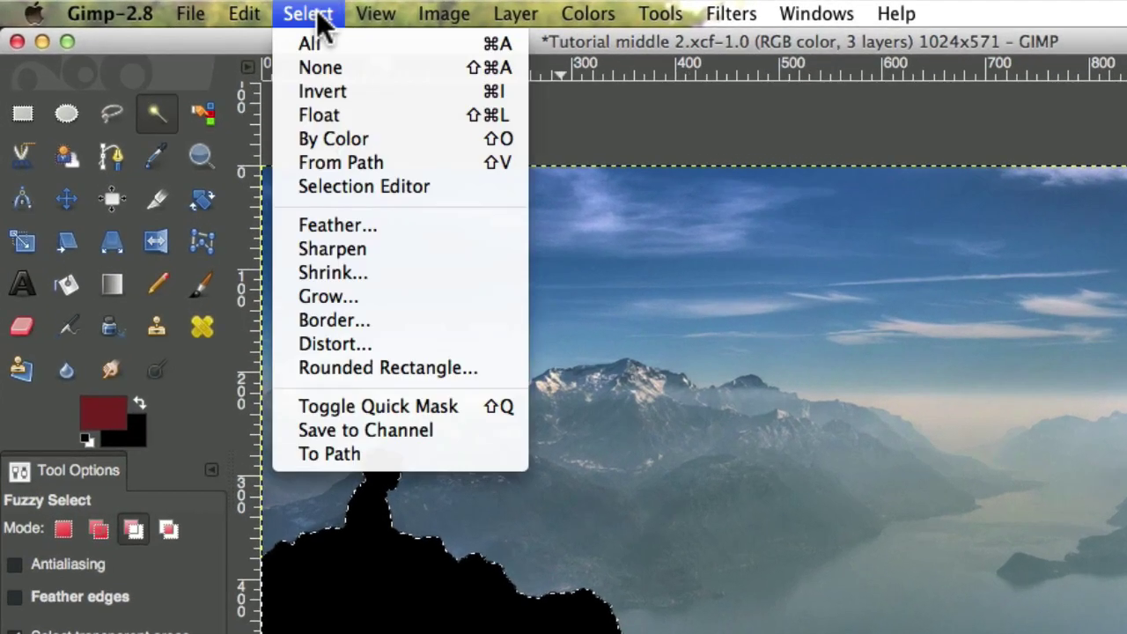
left_click(349, 297)
left_click(313, 193)
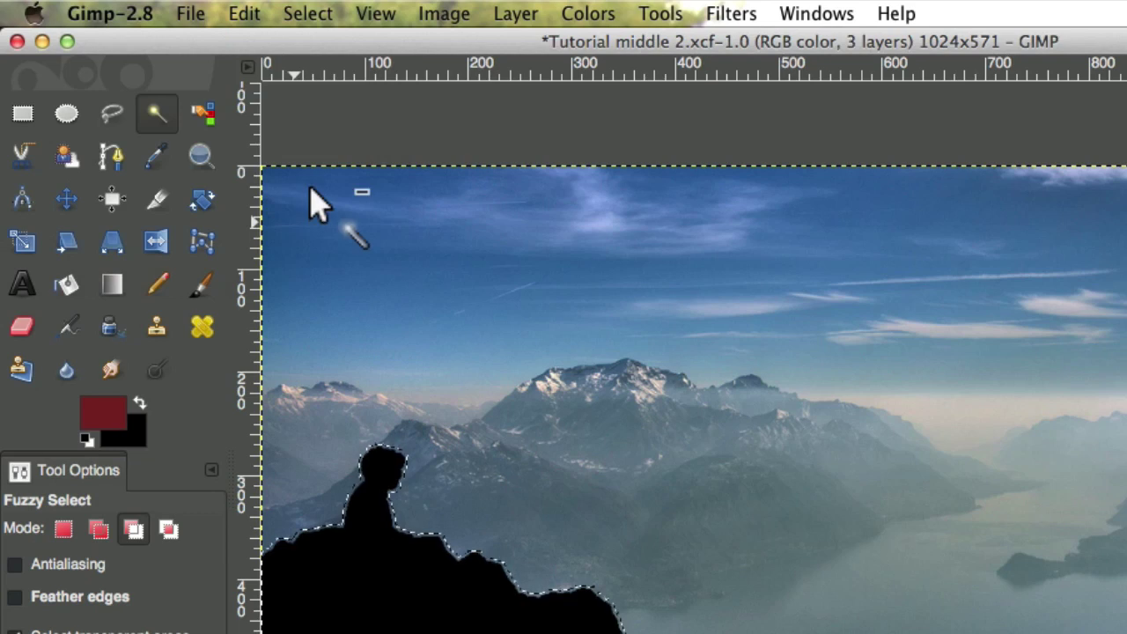
left_click(731, 13)
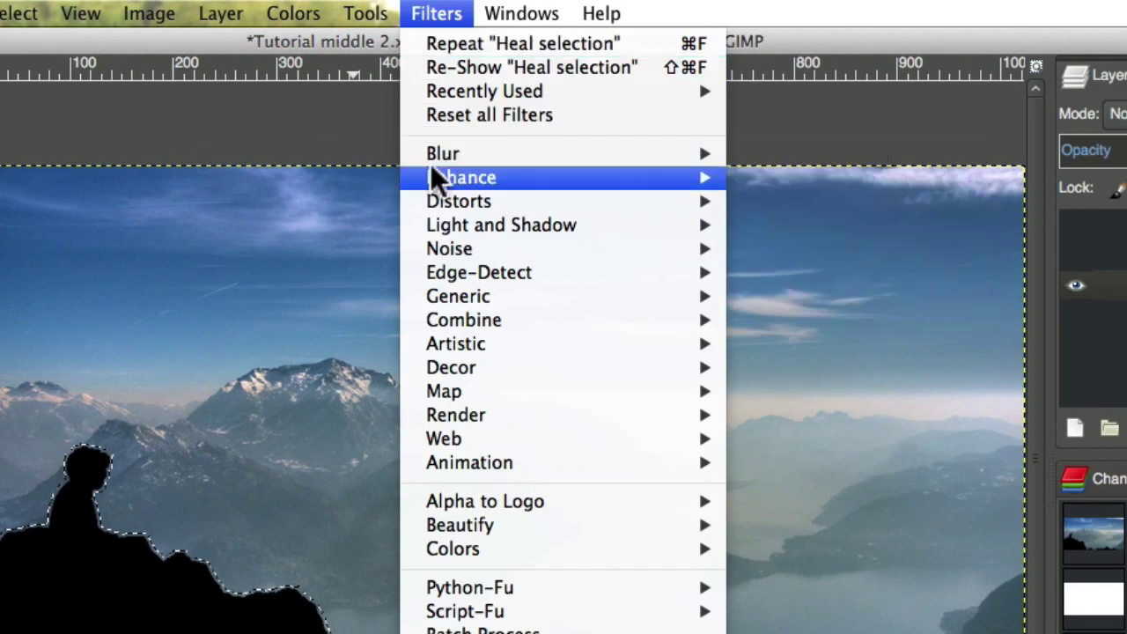
mouse_move(435, 176)
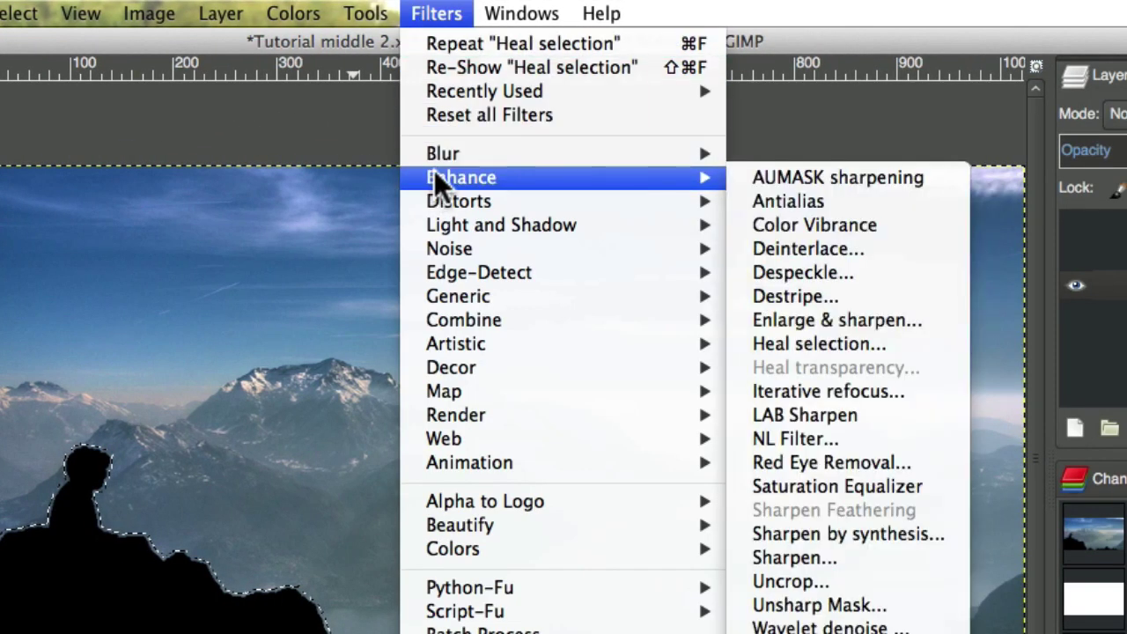
Step: Run Heal selection on BG with 50 px context sampling width, sampling from All around
left_click(819, 341)
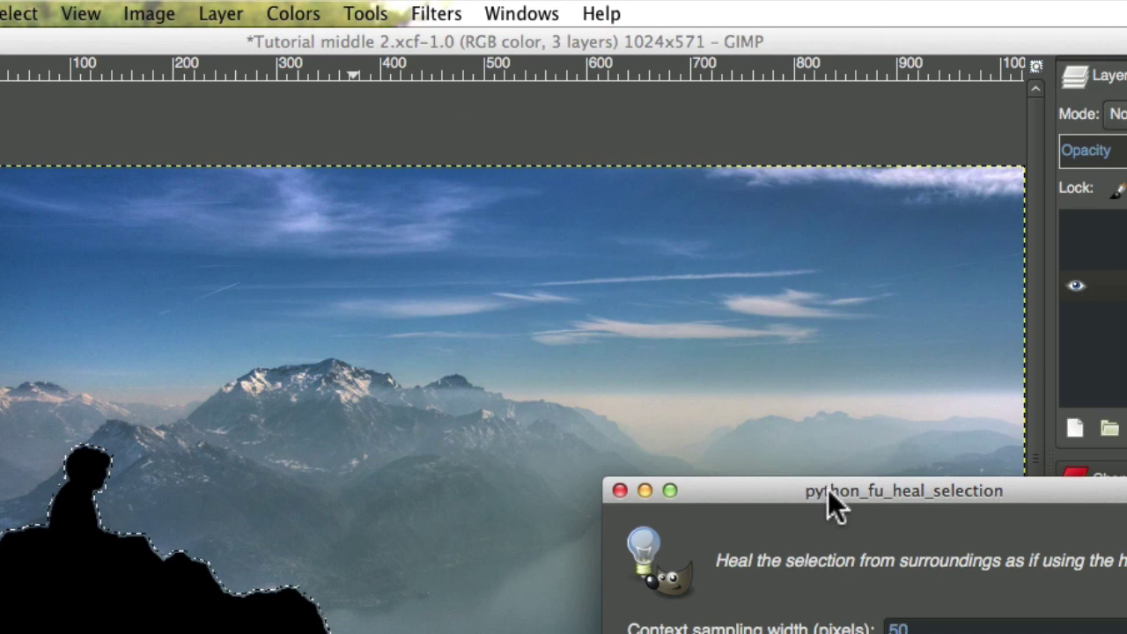
left_click_drag(828, 489, 478, 251)
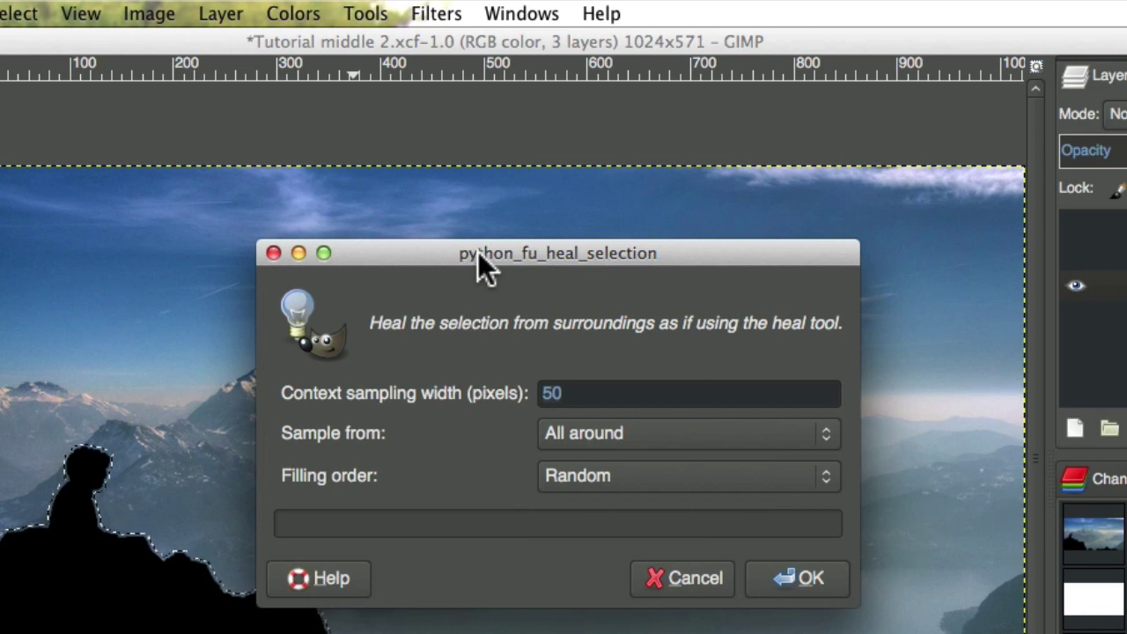
left_click(602, 430)
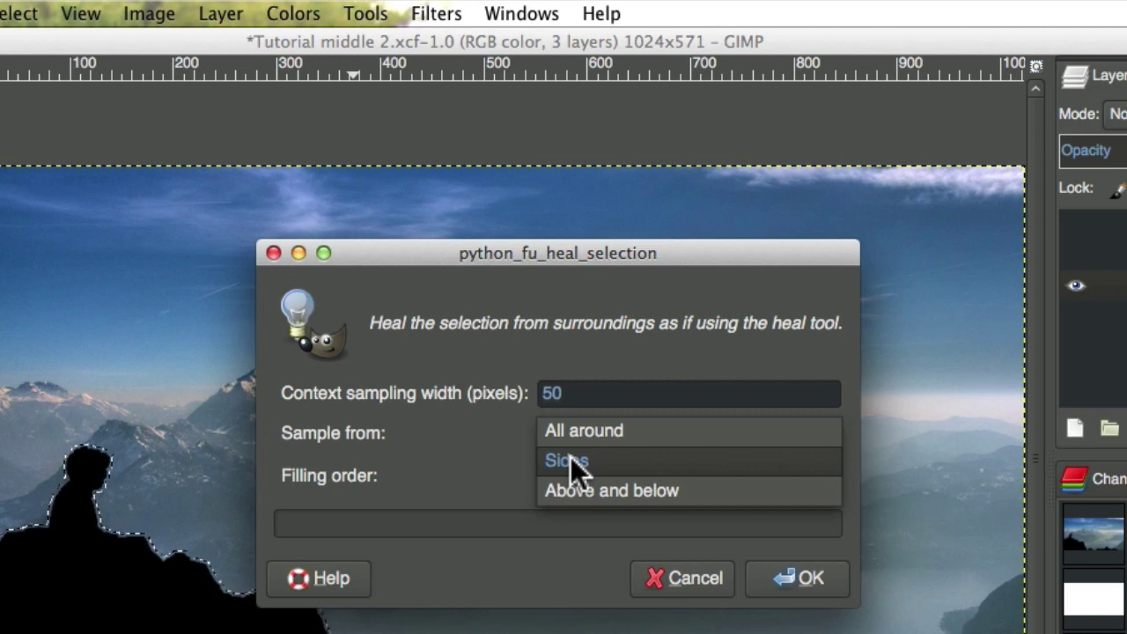
left_click(584, 431)
left_click(808, 580)
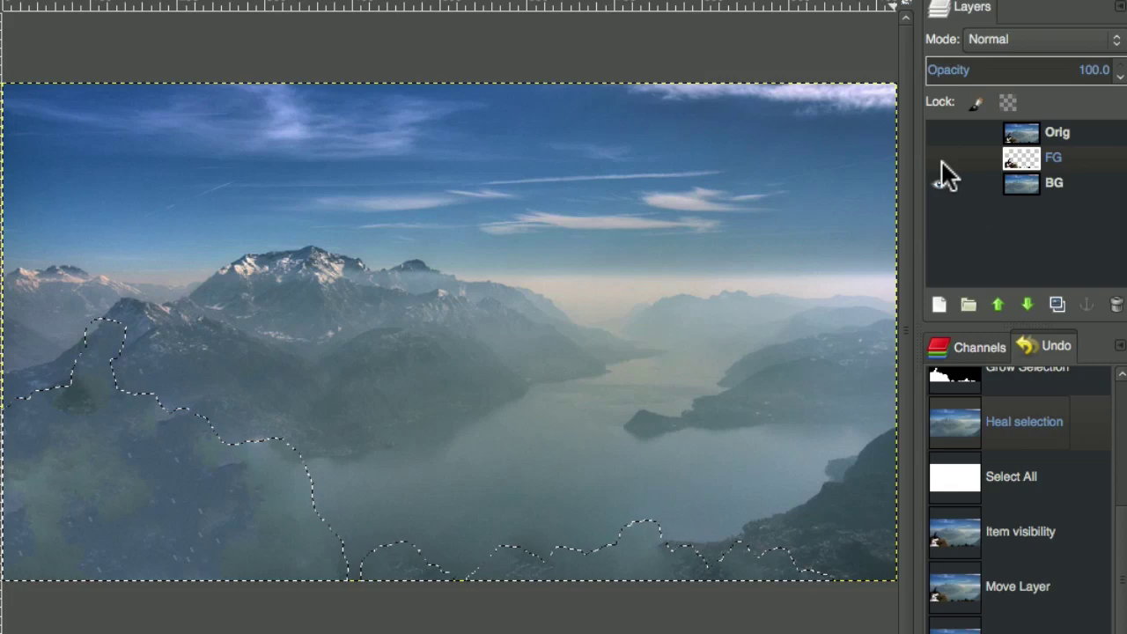
Step: Show FG over the healed background, drop the selection, and nudge FG about 30 px left
left_click(940, 159)
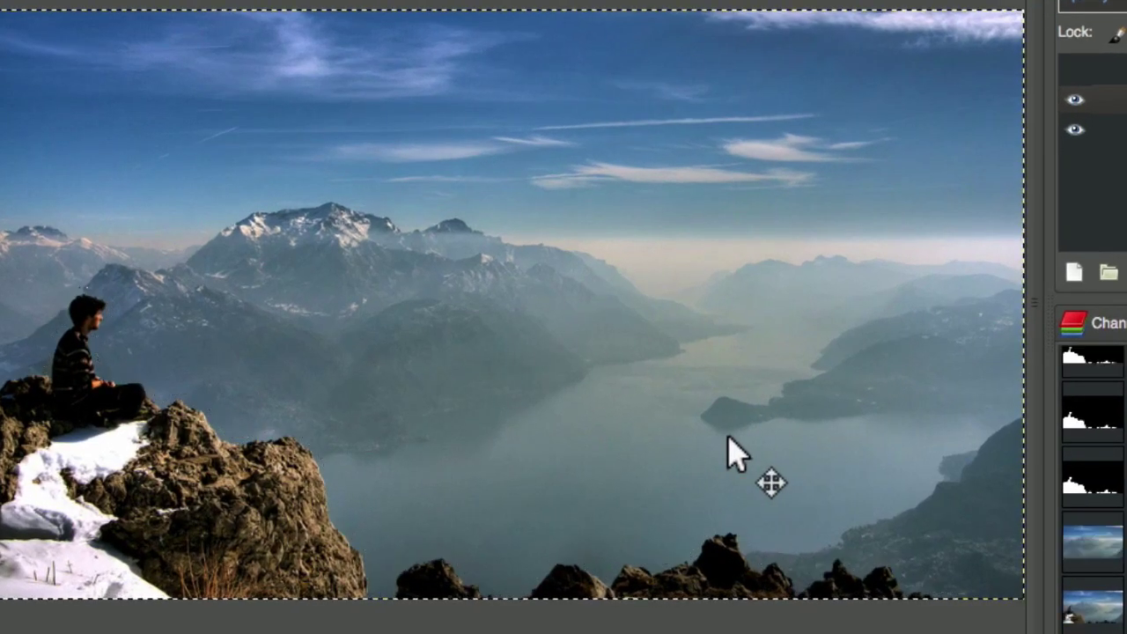
key("ctrl+shift+a")
left_click_drag(728, 577, 701, 576)
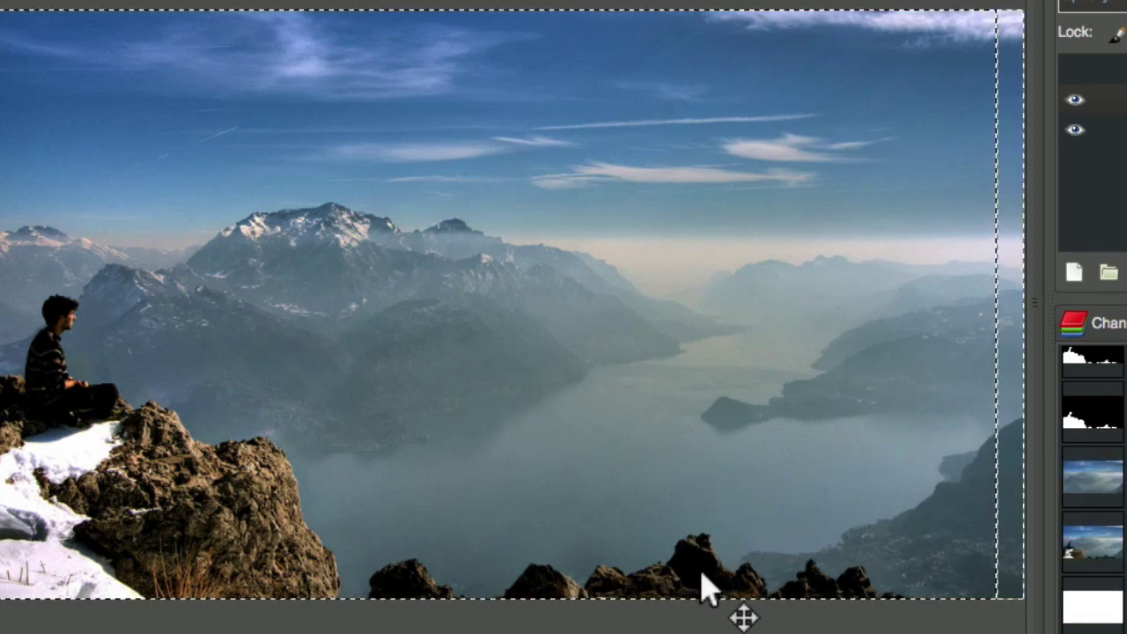
scroll(573, 596, "up", 3)
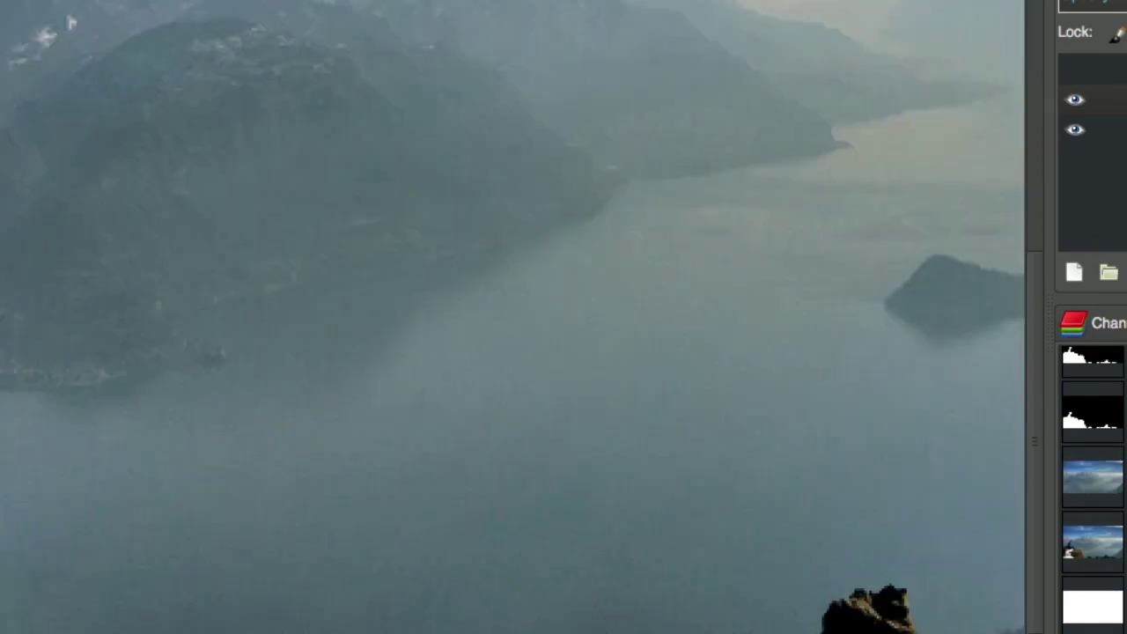
scroll(604, 446, "down", 5)
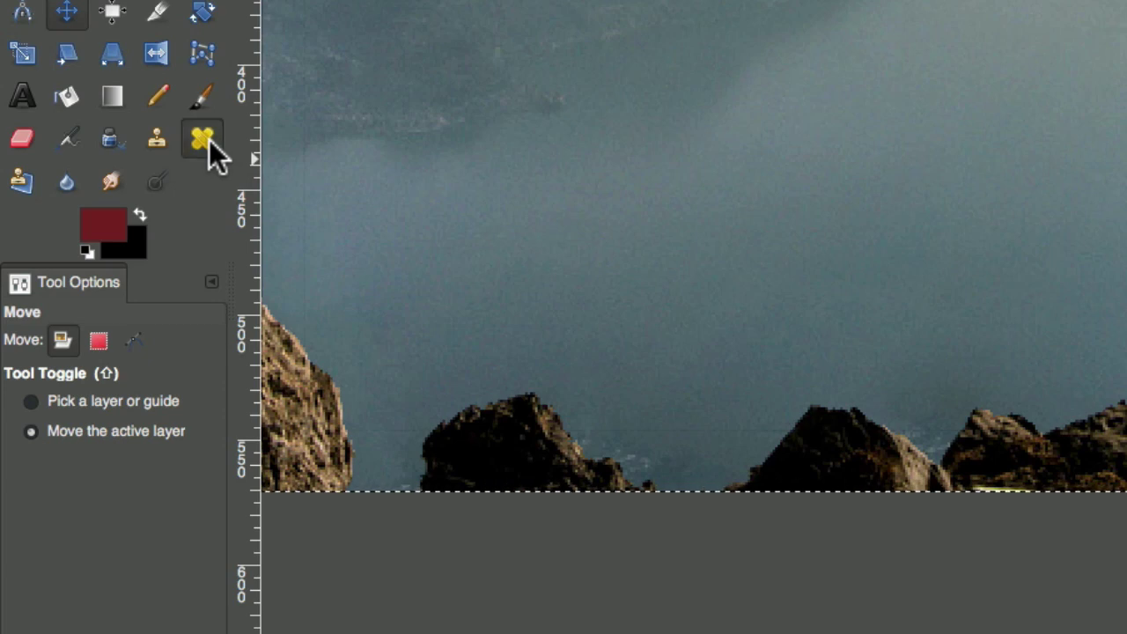
Step: Switch to the Heal tool
left_click(208, 139)
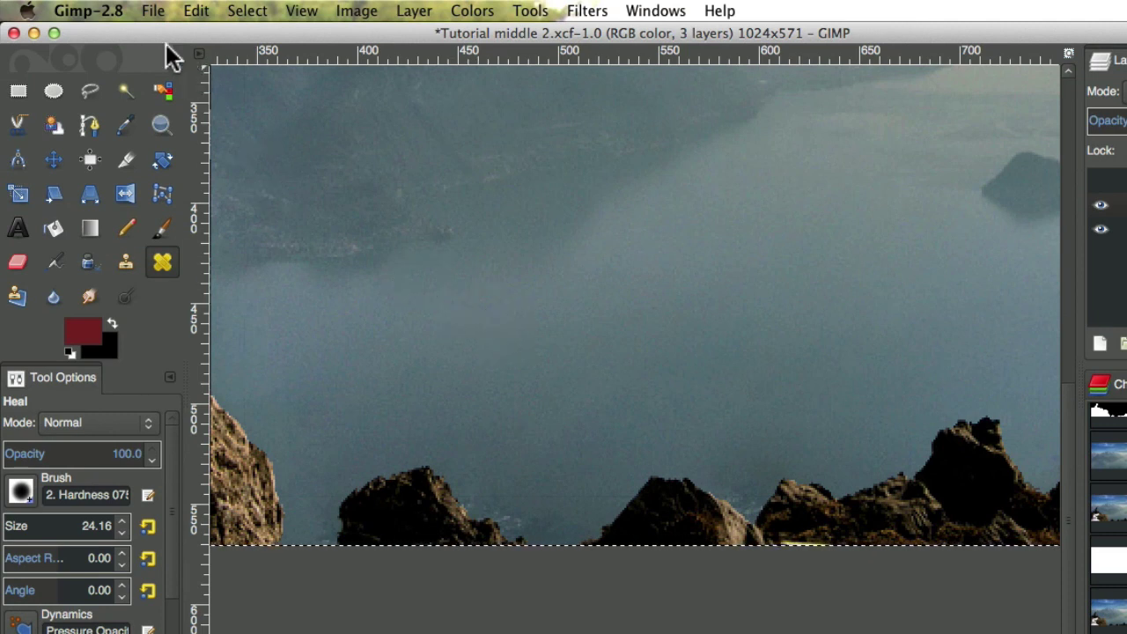
left_click(106, 12)
left_click(111, 69)
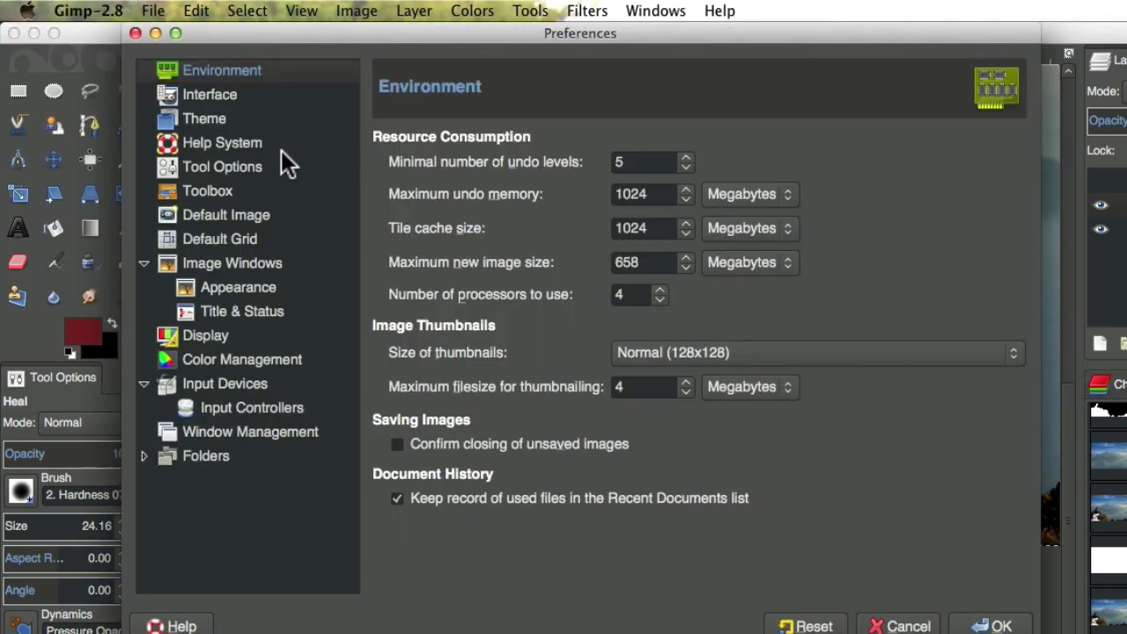
left_click(279, 169)
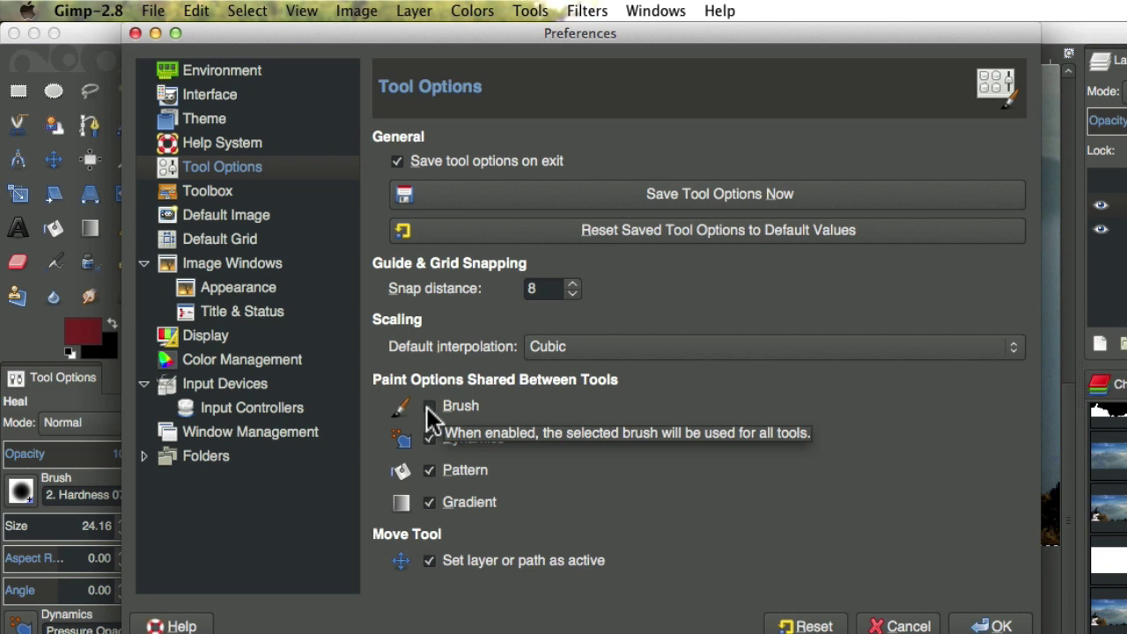
left_click(890, 623)
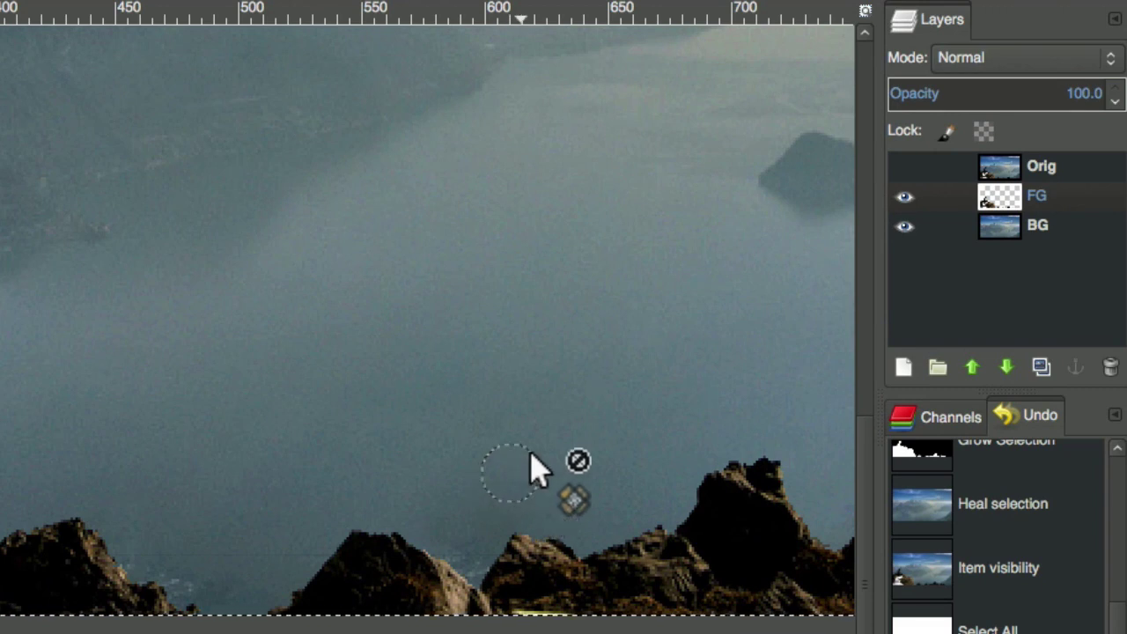
Step: Hide FG, try a first heal dab, then step back in history to undo it
left_click(904, 196)
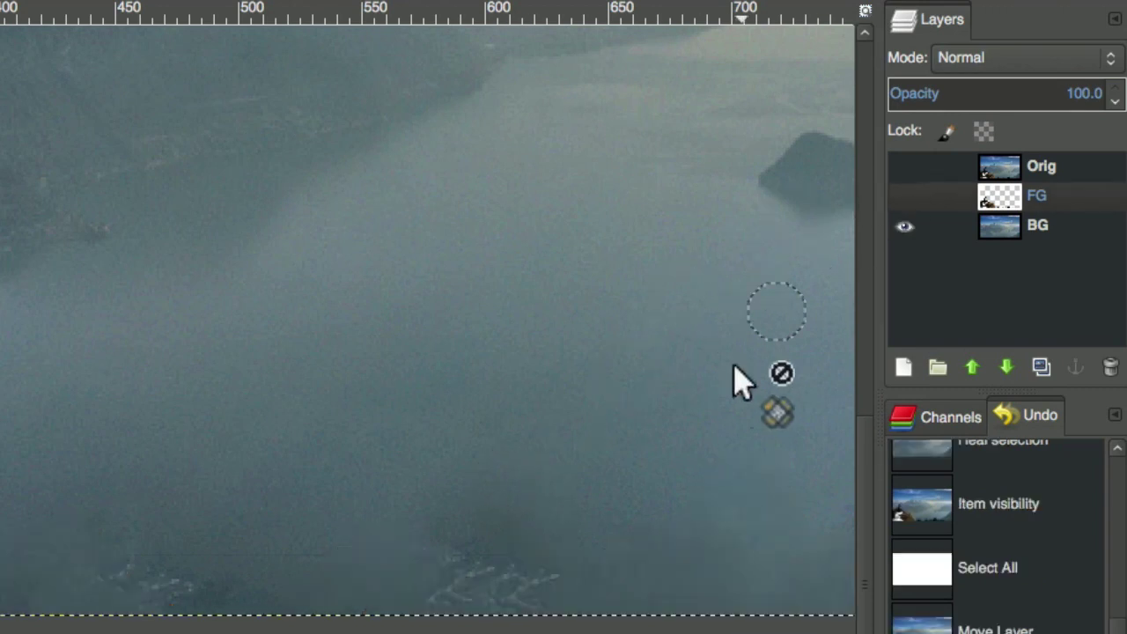
left_click(532, 480, "ctrl")
left_click(477, 523)
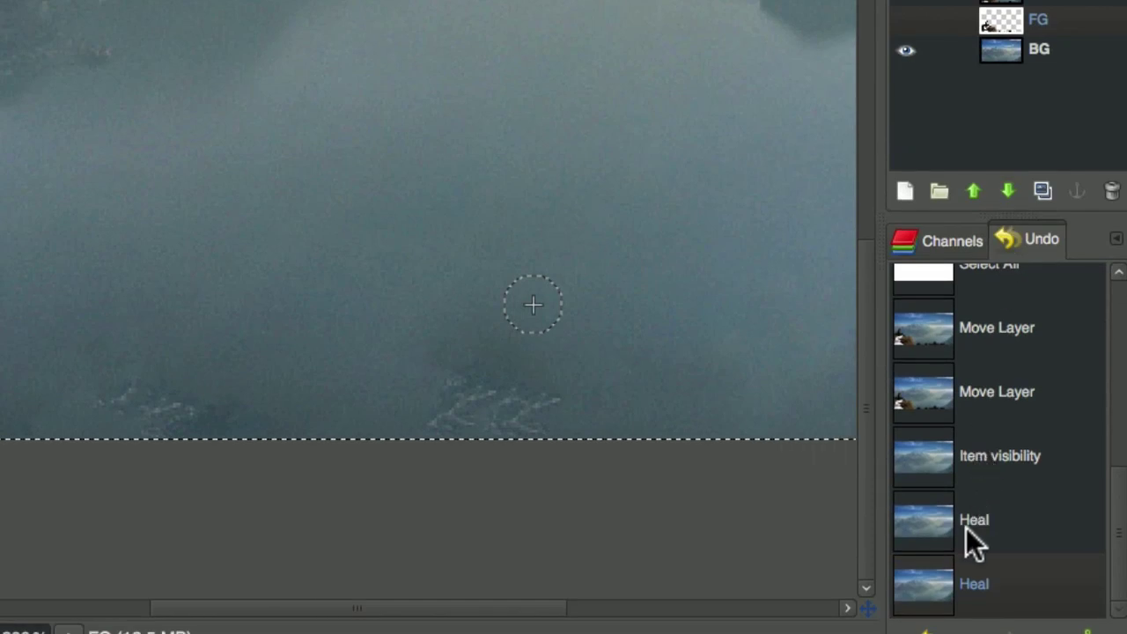
left_click(978, 448)
Step: On BG, heal the rock remnants in the water and along the bottom edge toward the left
left_click(1063, 226)
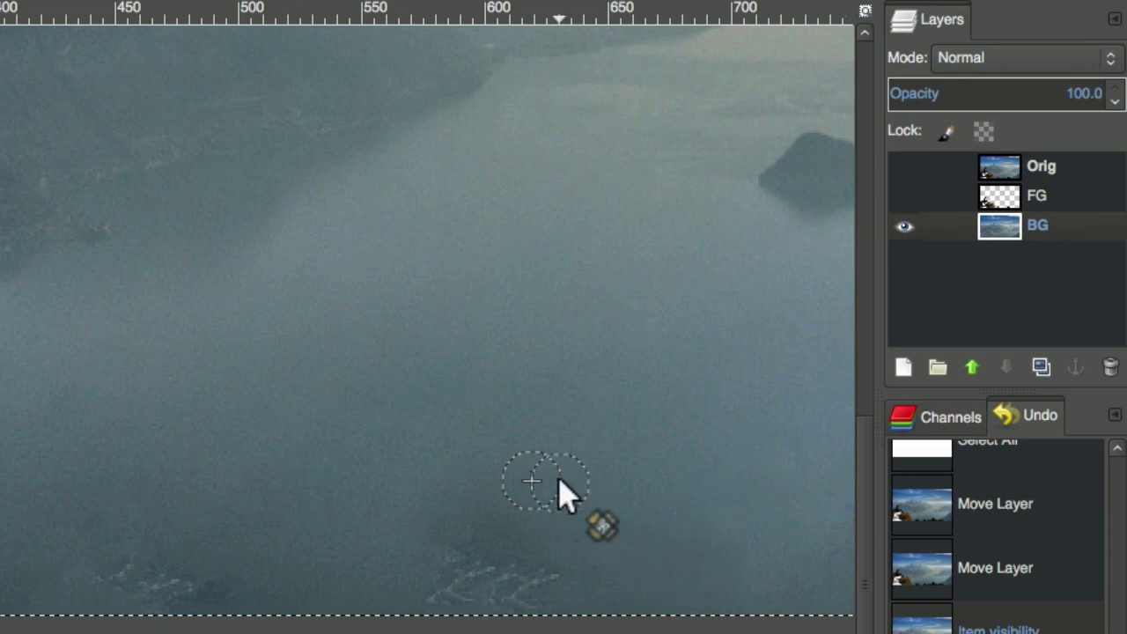
left_click(516, 465, "ctrl")
left_click(537, 534)
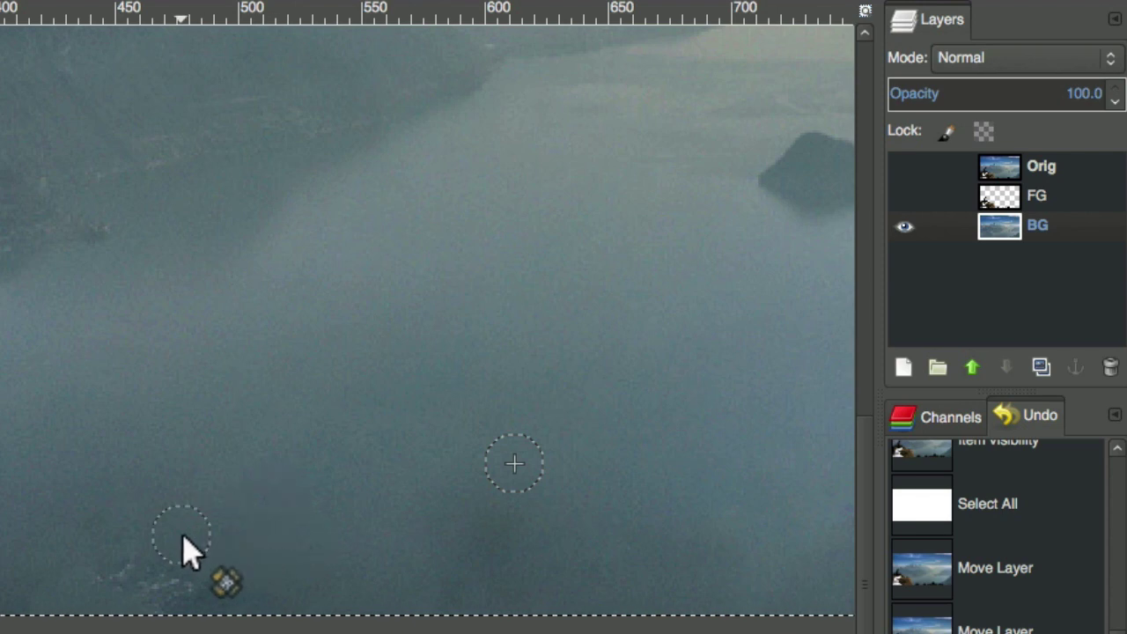
left_click(308, 495, "ctrl")
left_click_drag(259, 574, 105, 586)
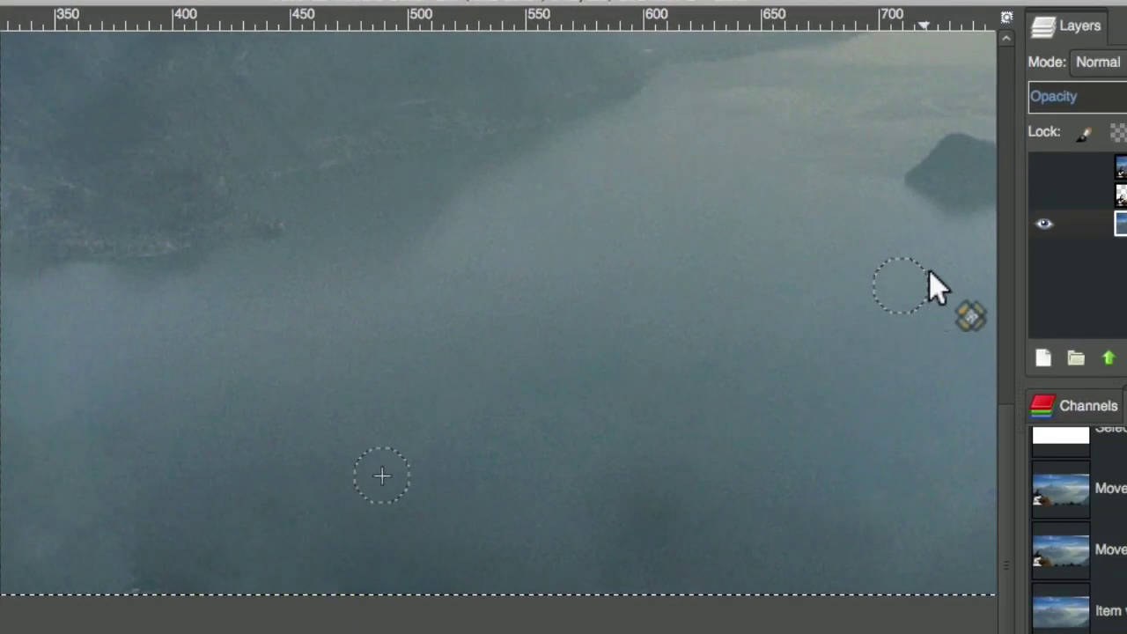
left_click(1044, 196)
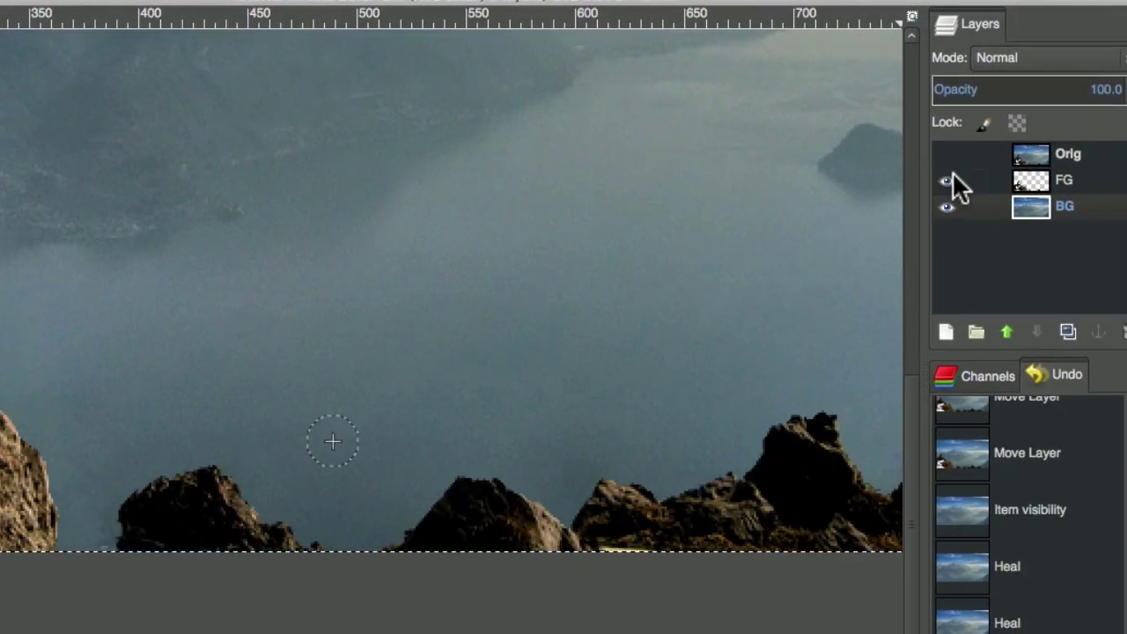
left_click(1044, 195)
Step: Heal the lower-left rock remnant, then pan to the mountains and seated figure
left_click(110, 451, "ctrl")
left_click(114, 540)
left_click(945, 178)
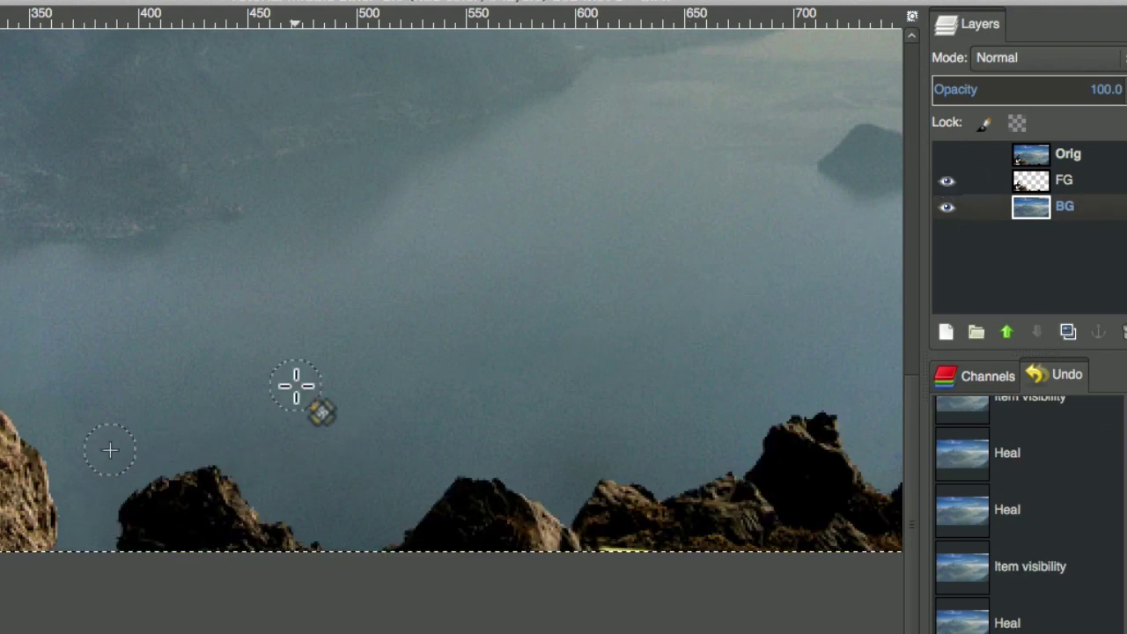
key("space")
left_click_drag(175, 390, 649, 573)
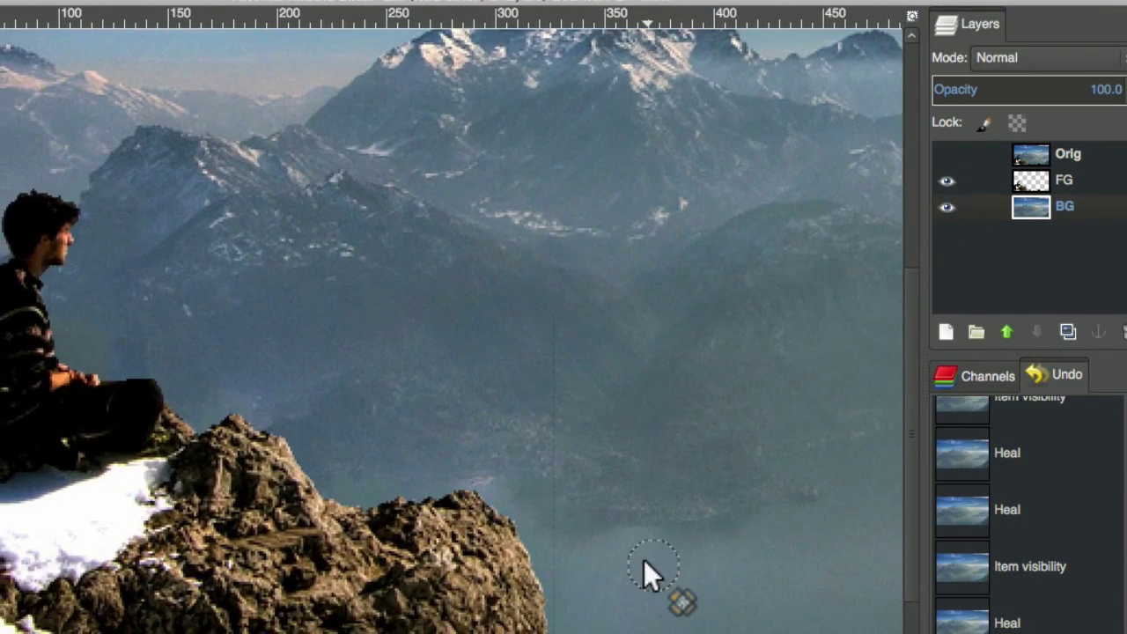
left_click(946, 180)
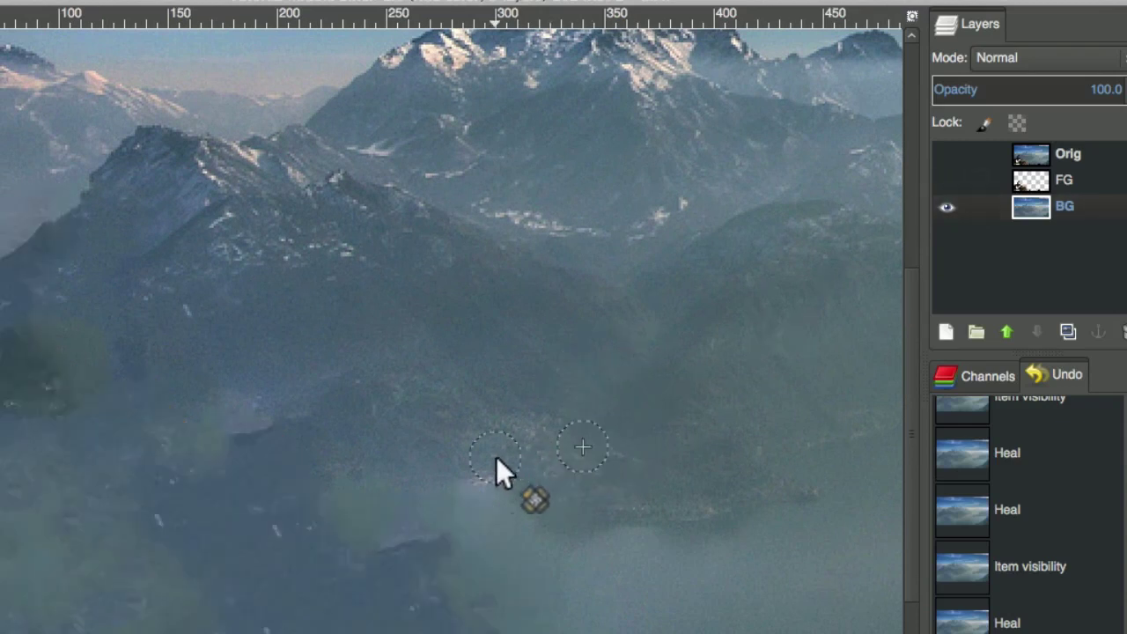
Step: Heal the leftover rock shape behind the figure, toggling FG to compare
left_click_drag(553, 555, 437, 495)
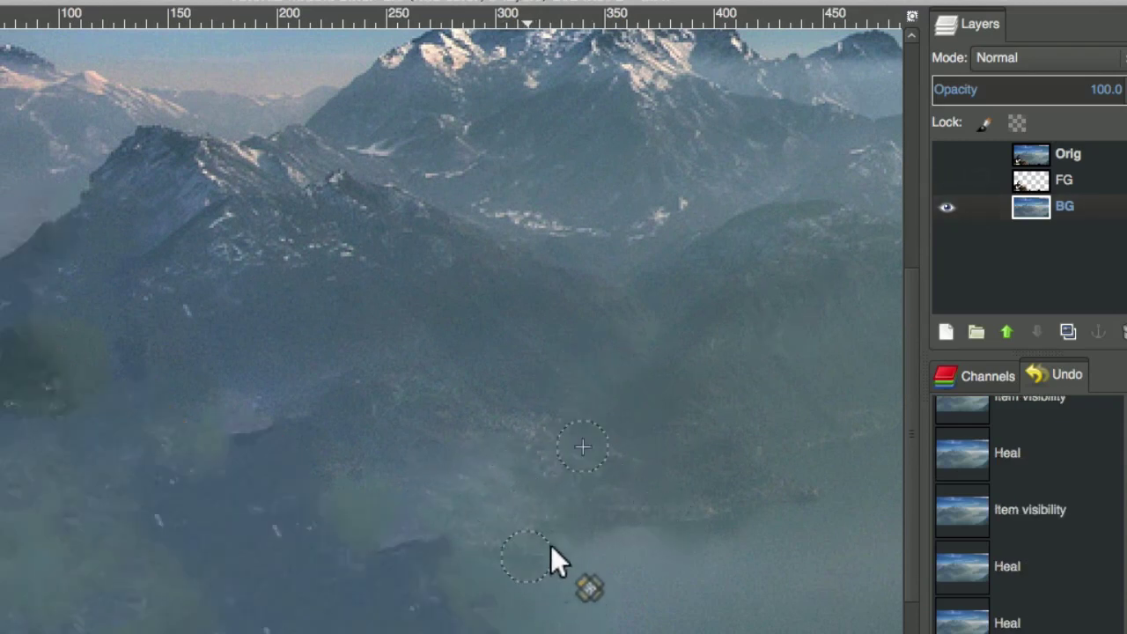
left_click(946, 179)
left_click(949, 180)
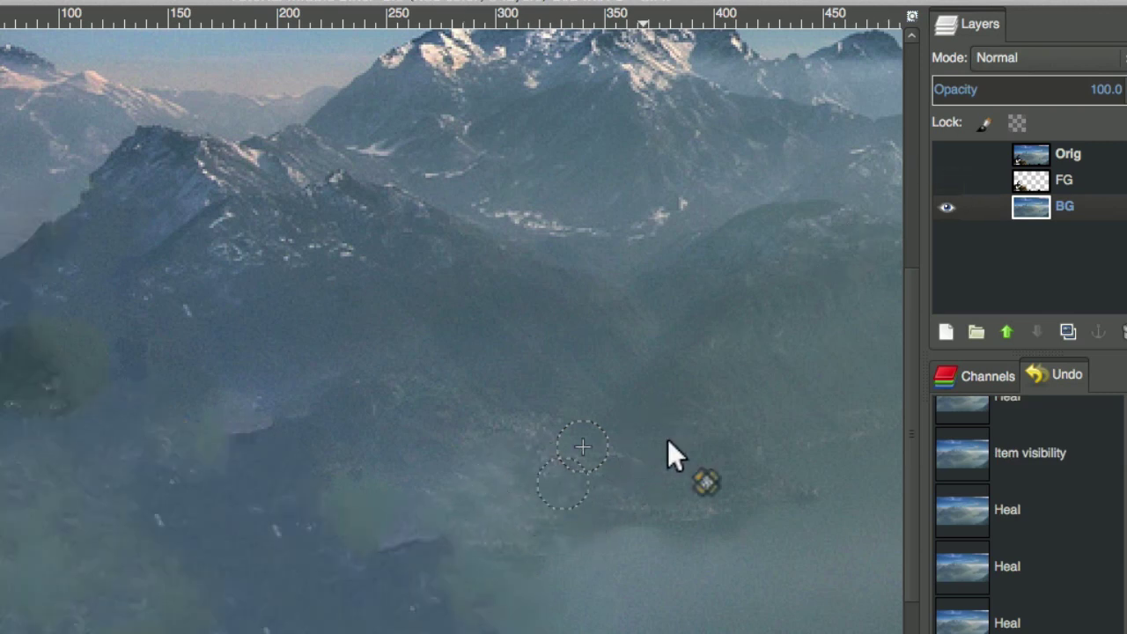
left_click(947, 180)
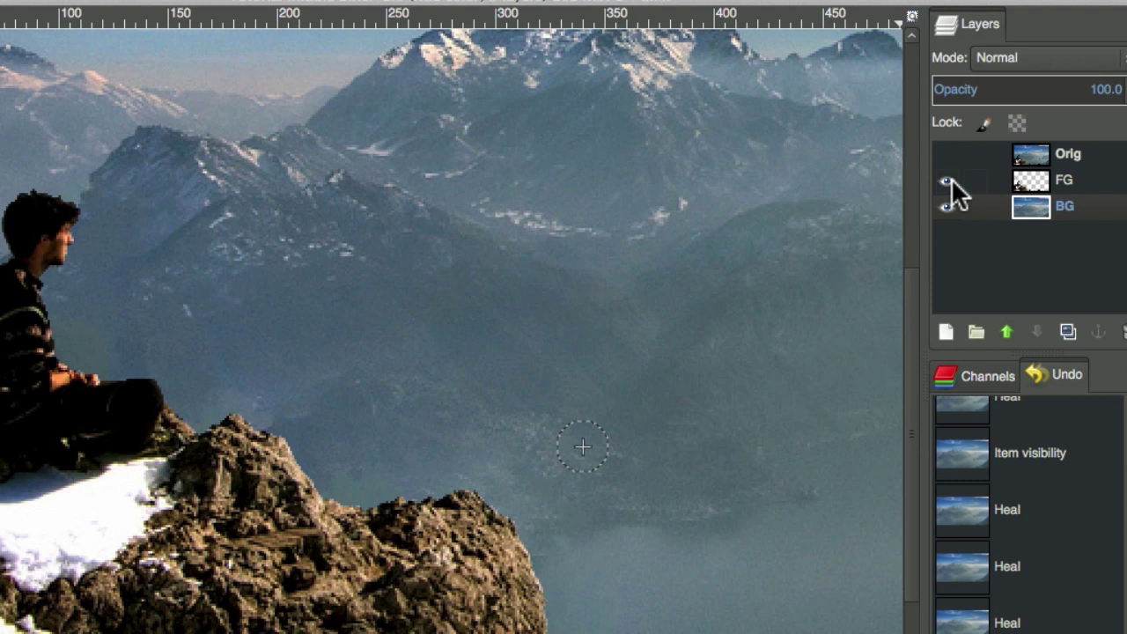
left_click(947, 181)
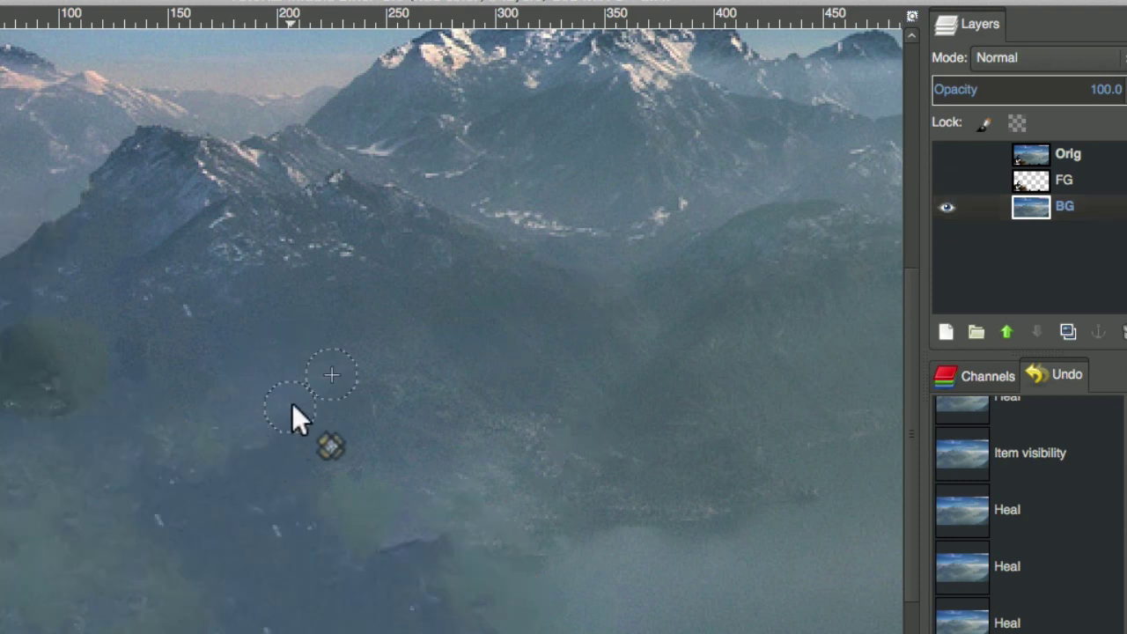
left_click(947, 181)
left_click(947, 181)
Step: Smooth the green patch on the mountain slope, then show FG and fit the image in the window
scroll(399, 393, "left", 10)
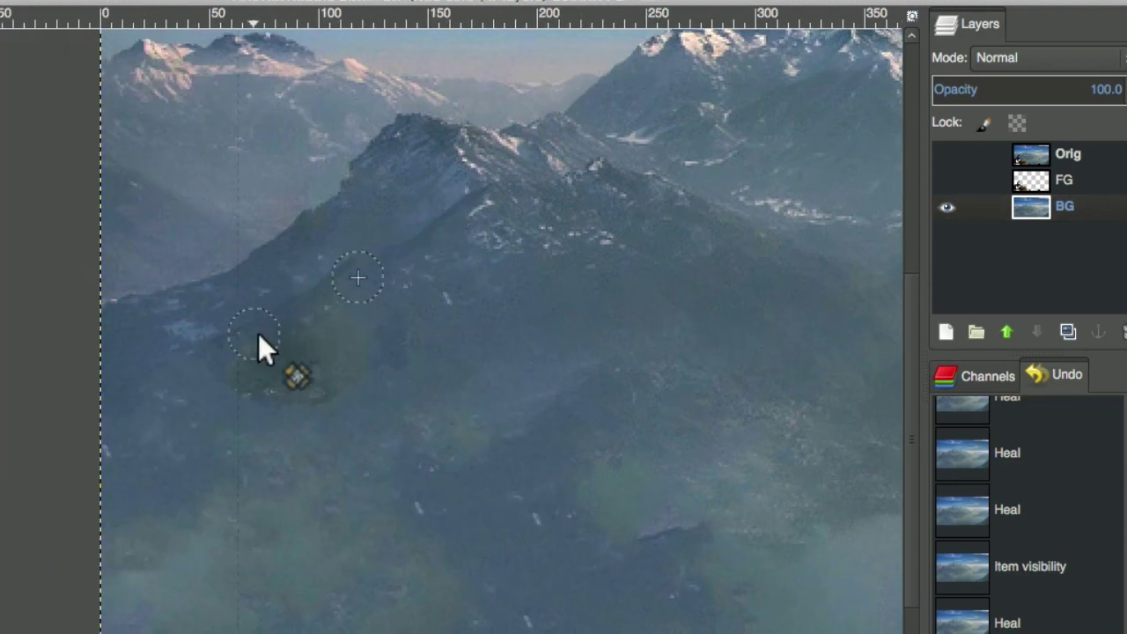
mouse_move(322, 307)
left_mouse_down()
mouse_move(353, 357)
mouse_move(285, 393)
mouse_move(314, 318)
mouse_move(239, 367)
left_mouse_up()
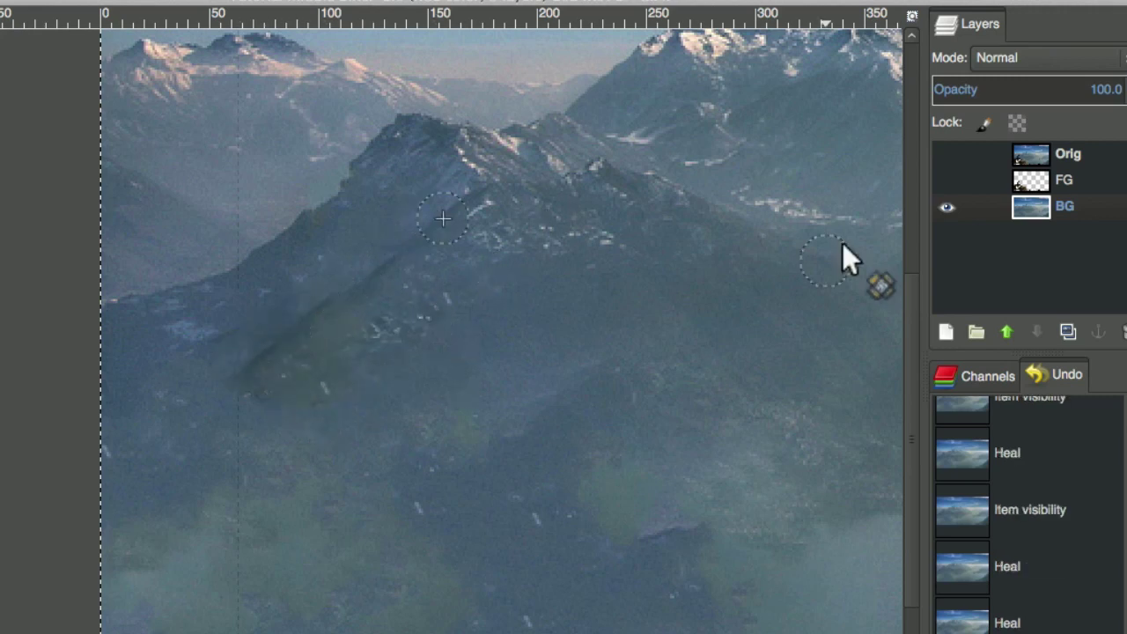
left_click(947, 180)
left_click(947, 181)
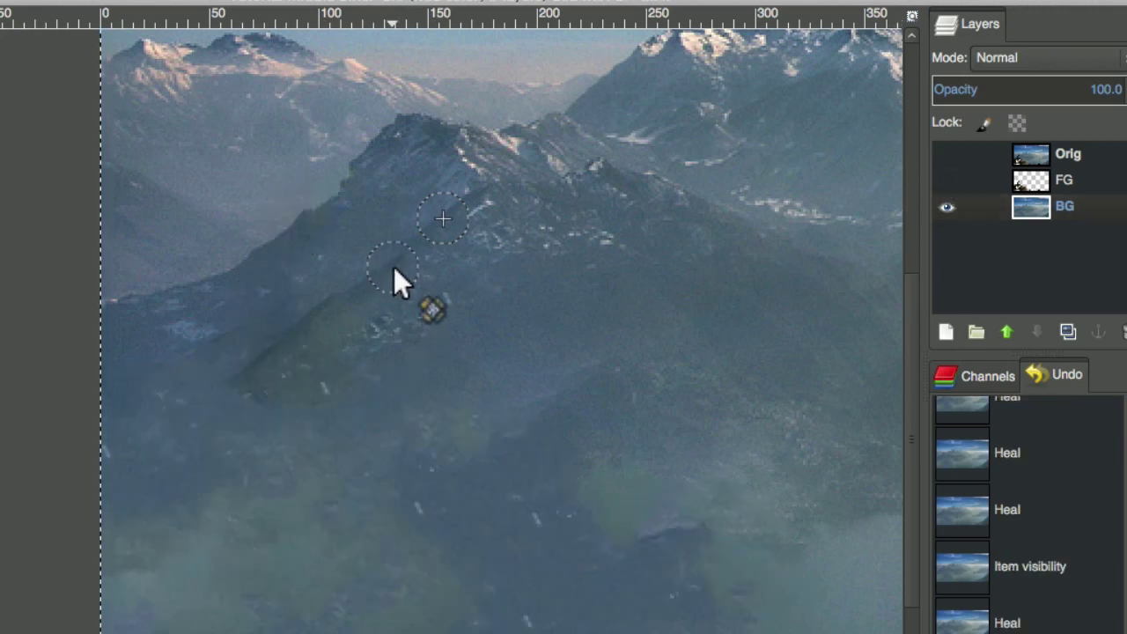
left_click(947, 182)
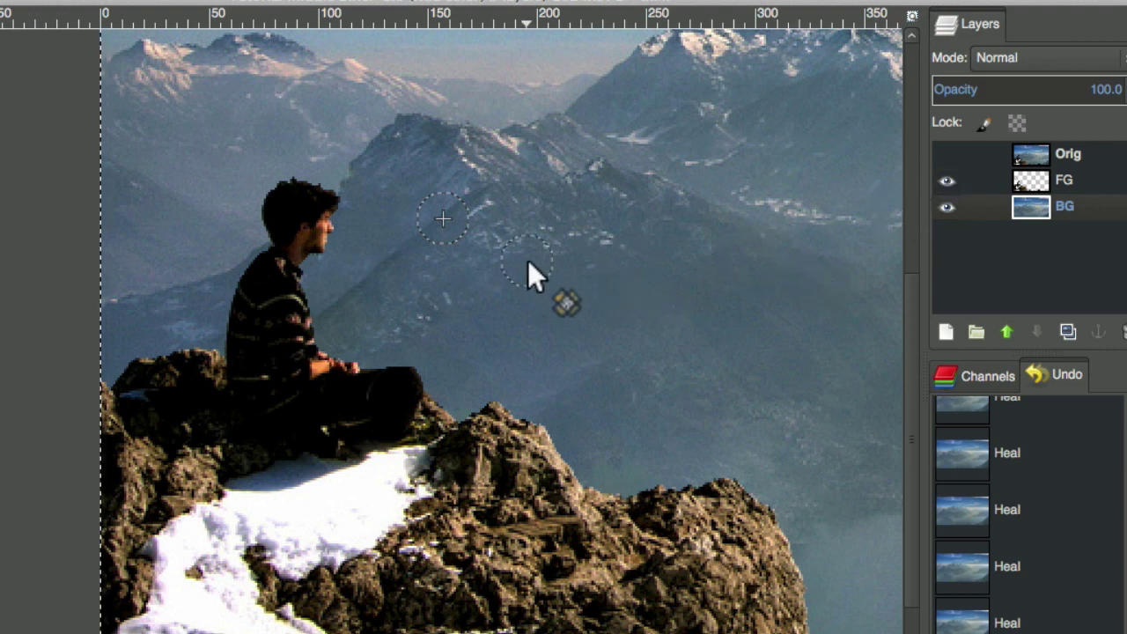
key("shift+ctrl+j")
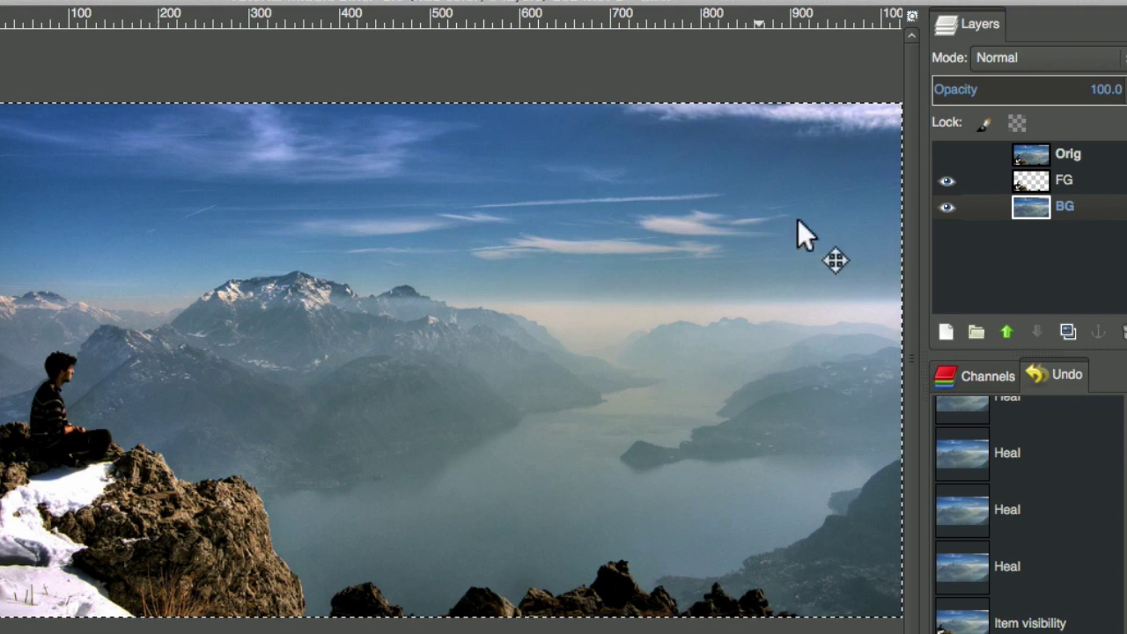
Step: Align the FG layer to the image's right edge with the Align tool
left_click(1098, 186)
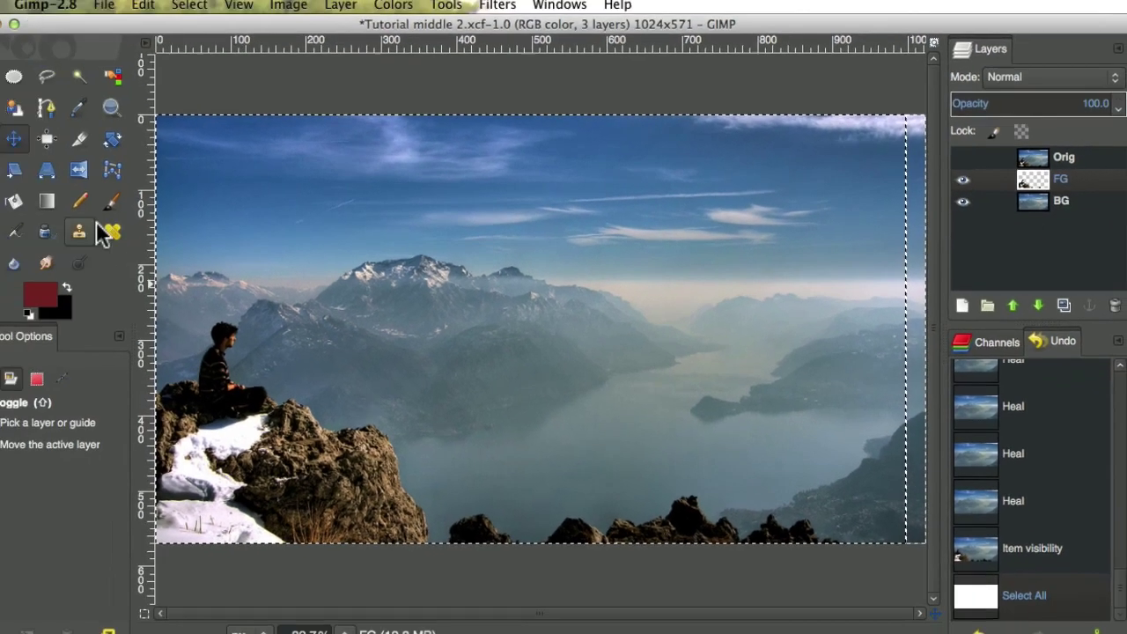
left_click(79, 140)
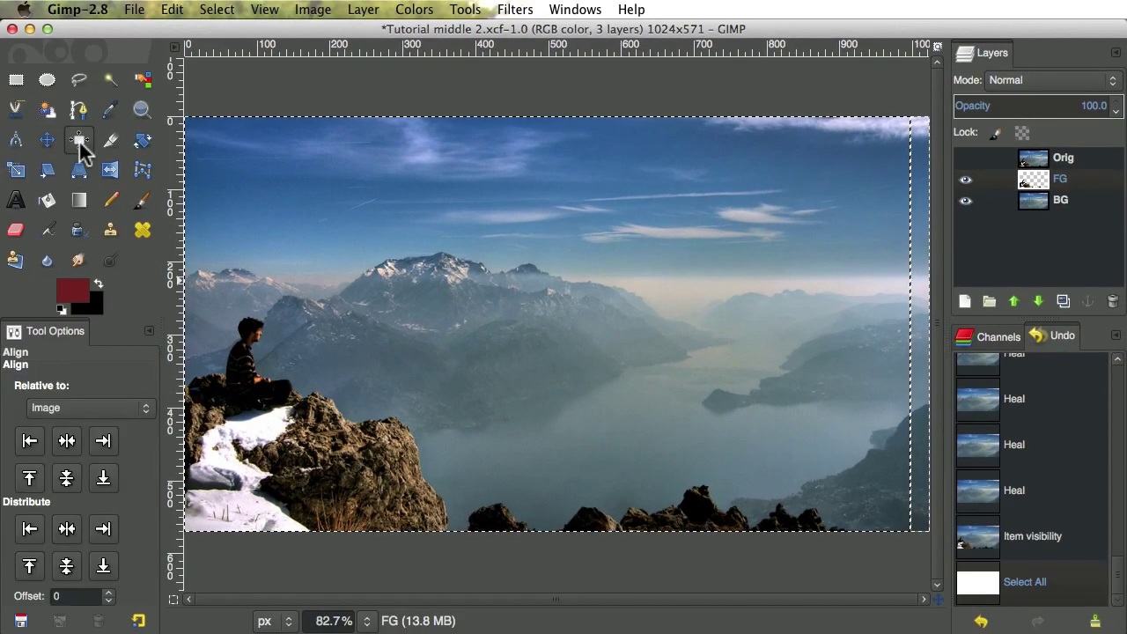
left_click(103, 441)
left_click(30, 477)
key("m")
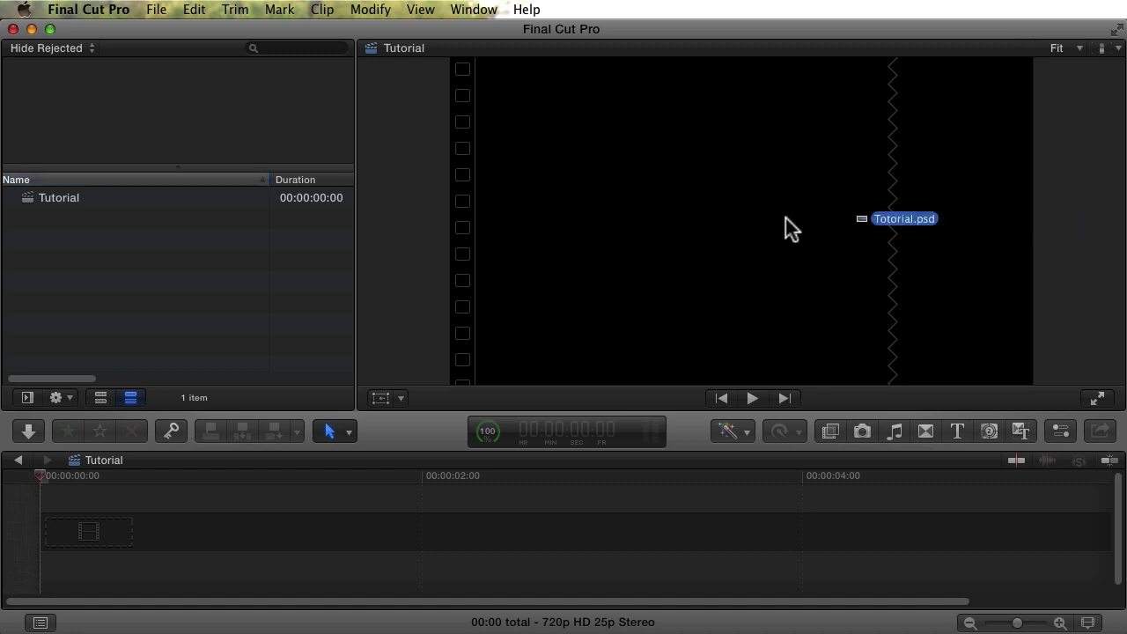
Step: Add Tutorial.psd to the timeline and break it apart into separate FG and BG clips
left_click_drag(686, 225, 83, 514)
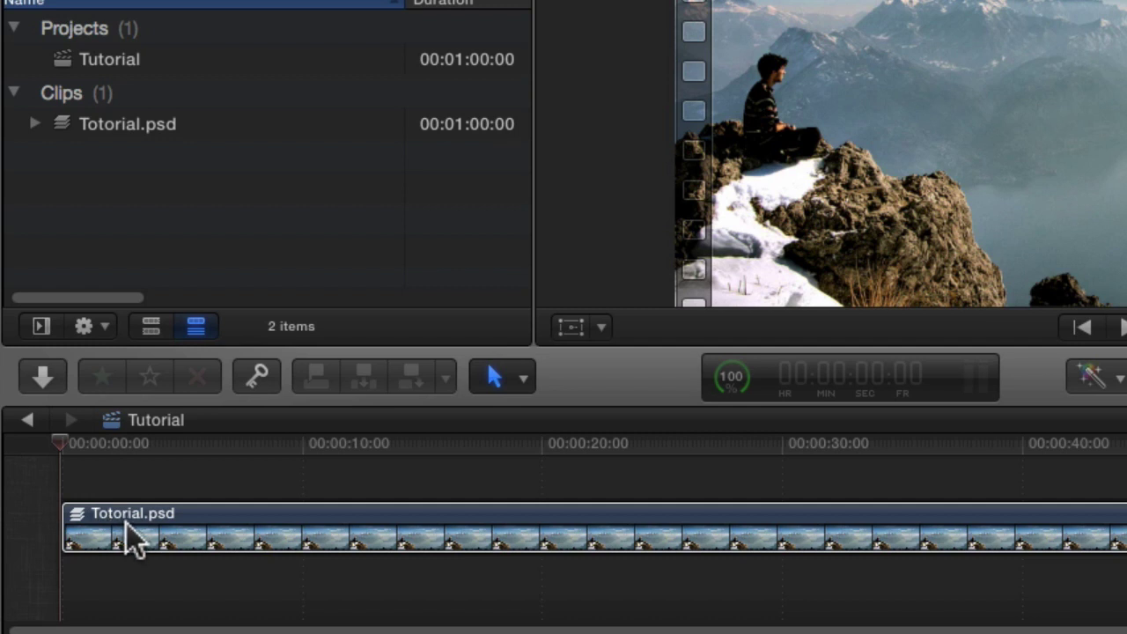
double_click(127, 528)
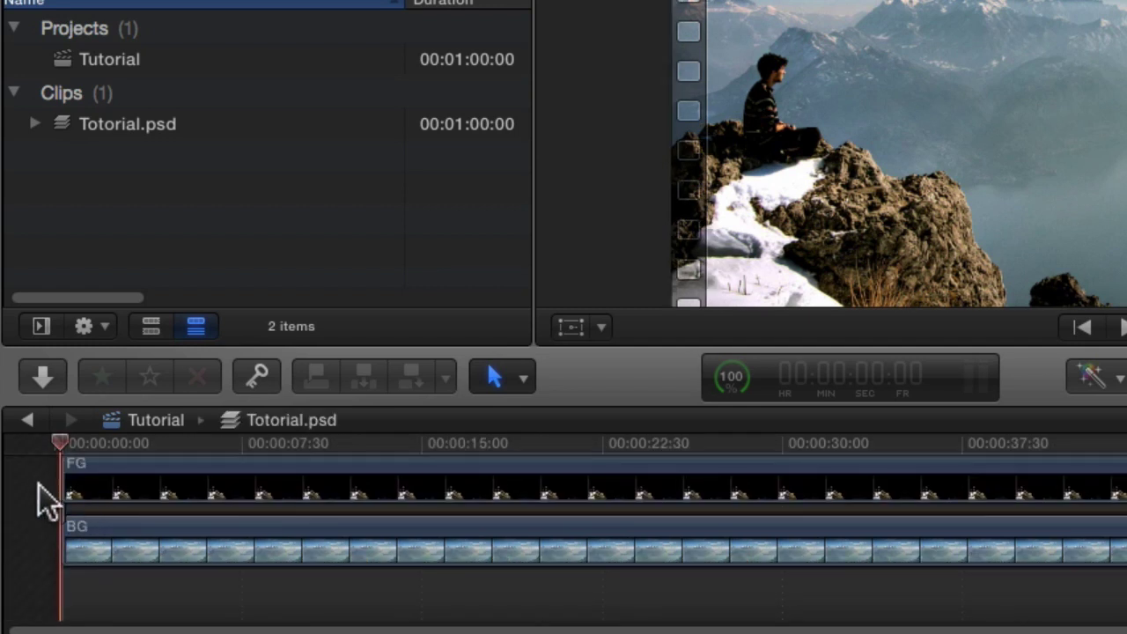
left_click_drag(30, 492, 170, 555)
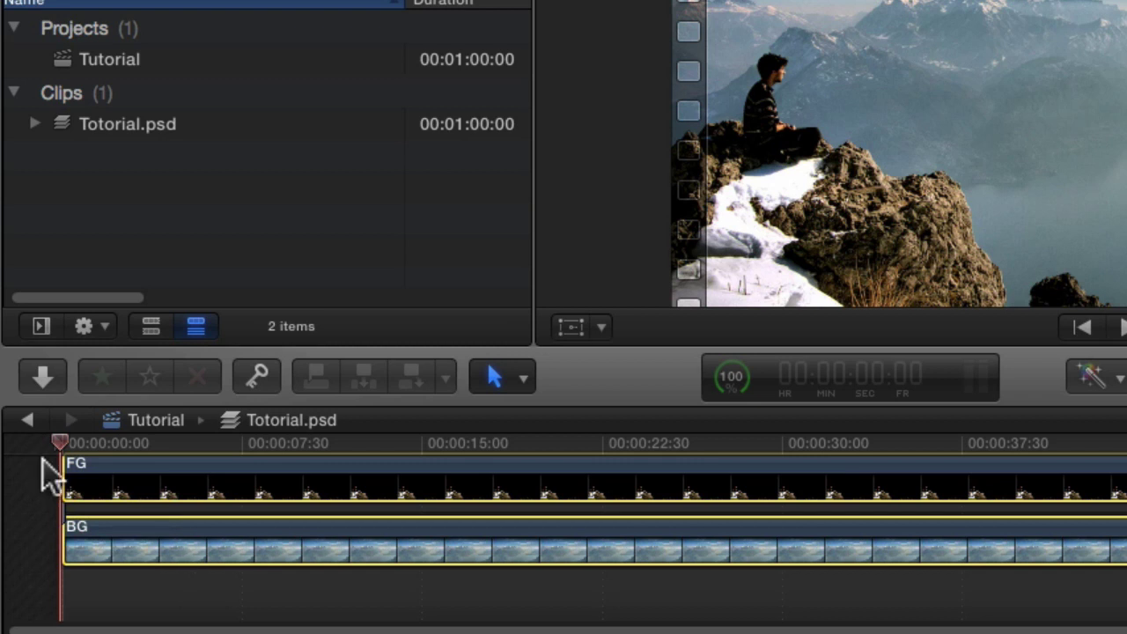
left_click(28, 421)
left_click(134, 529)
key("shift+super+g")
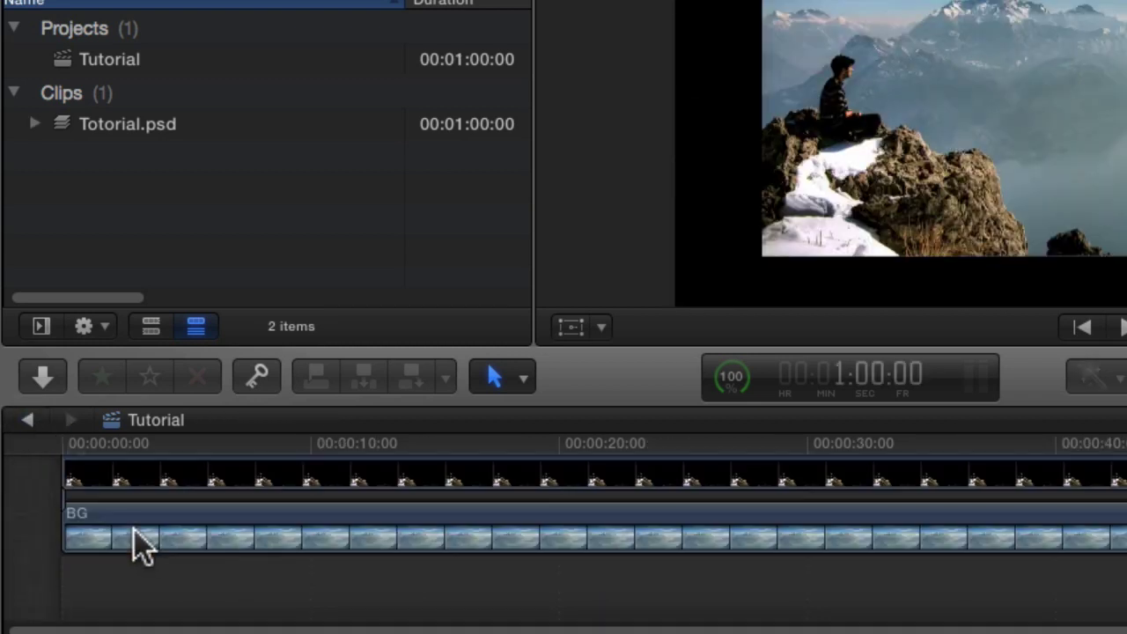
Step: Set both the FG and BG clips to a 5-second duration
left_click_drag(144, 588, 412, 457)
key("ctrl+d")
type("500")
key("Return")
key("shift+z")
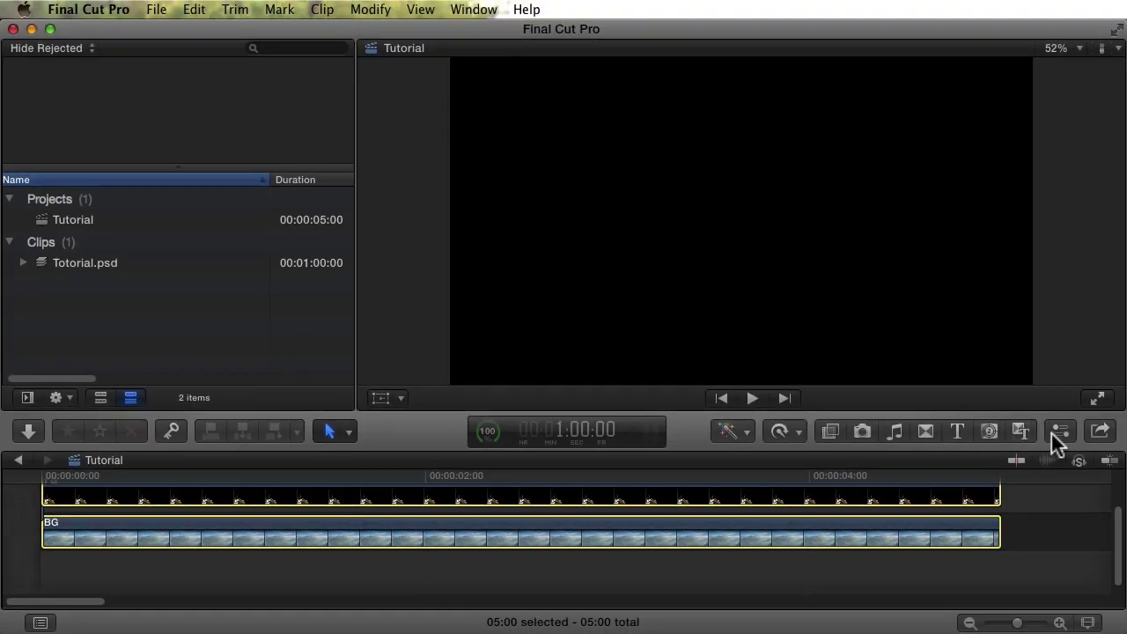
Step: Set Spatial Conform Type to Fill for both clips, then deselect them
left_click(1059, 430)
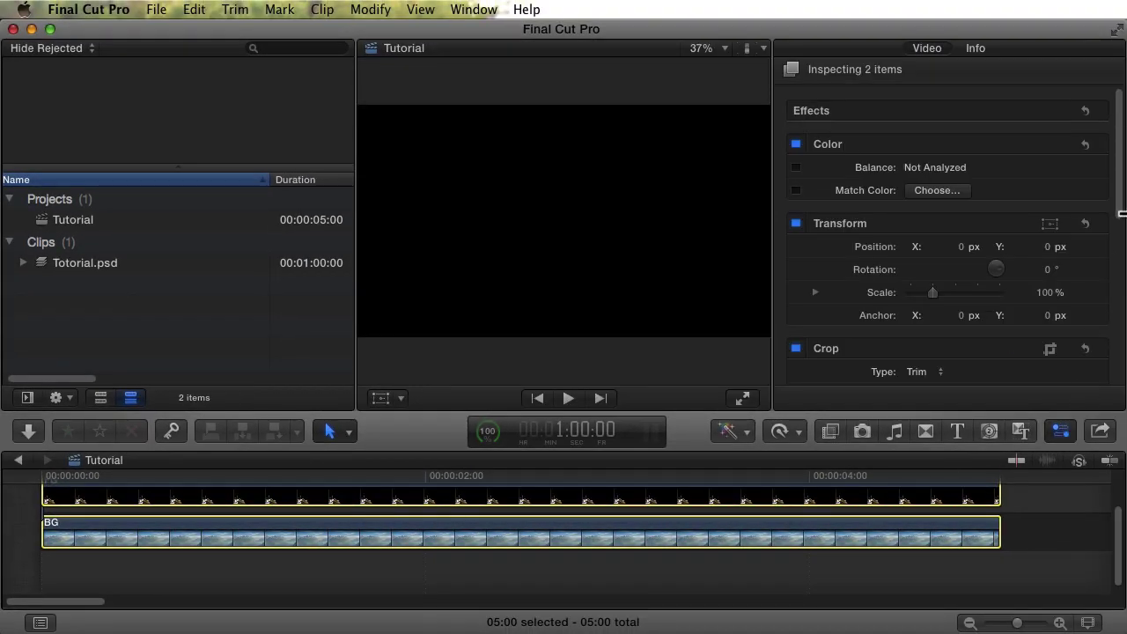
left_click_drag(1118, 212, 1106, 382)
left_click(197, 478)
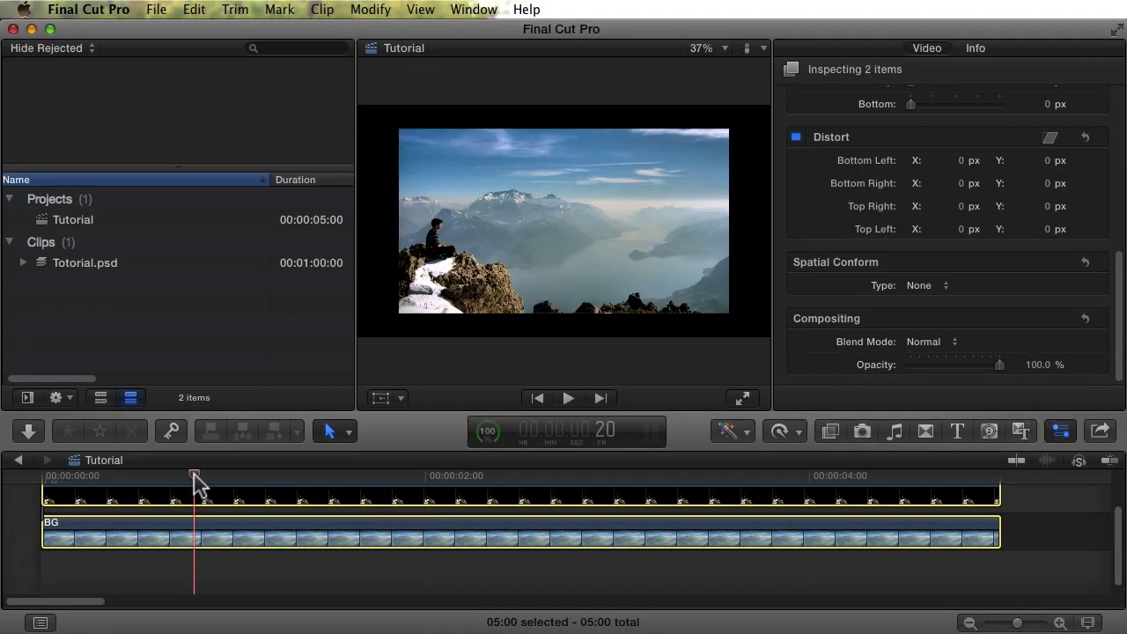
left_click(940, 285)
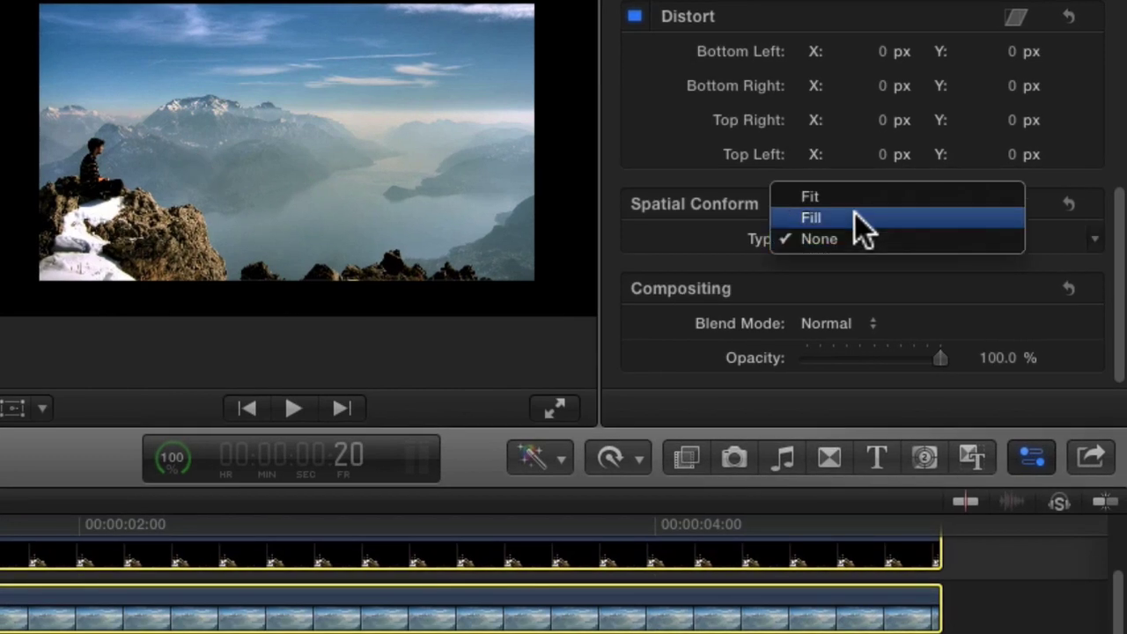
left_click(855, 220)
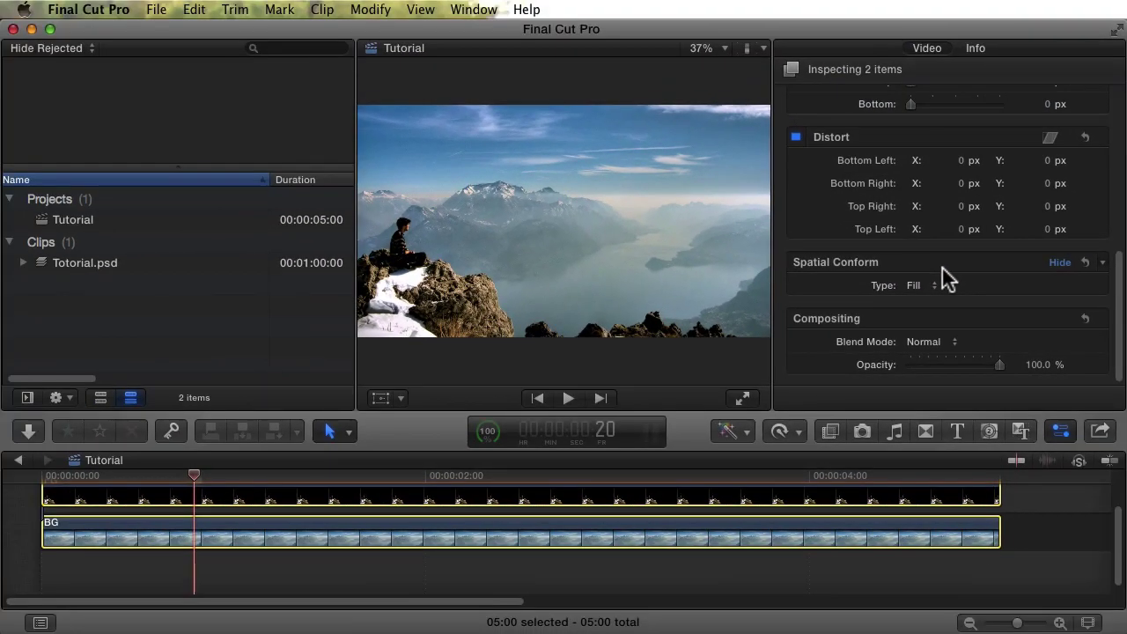
left_click(1016, 572)
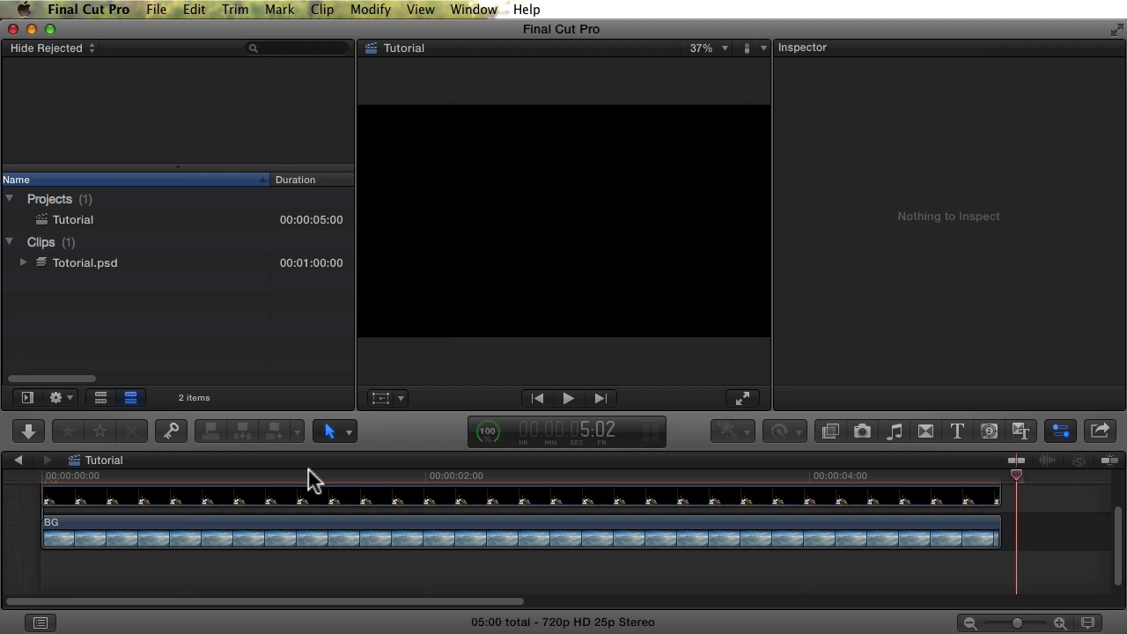
left_click(59, 498)
Step: Set the FG clip's Transform Scale to 105%
left_click(64, 494)
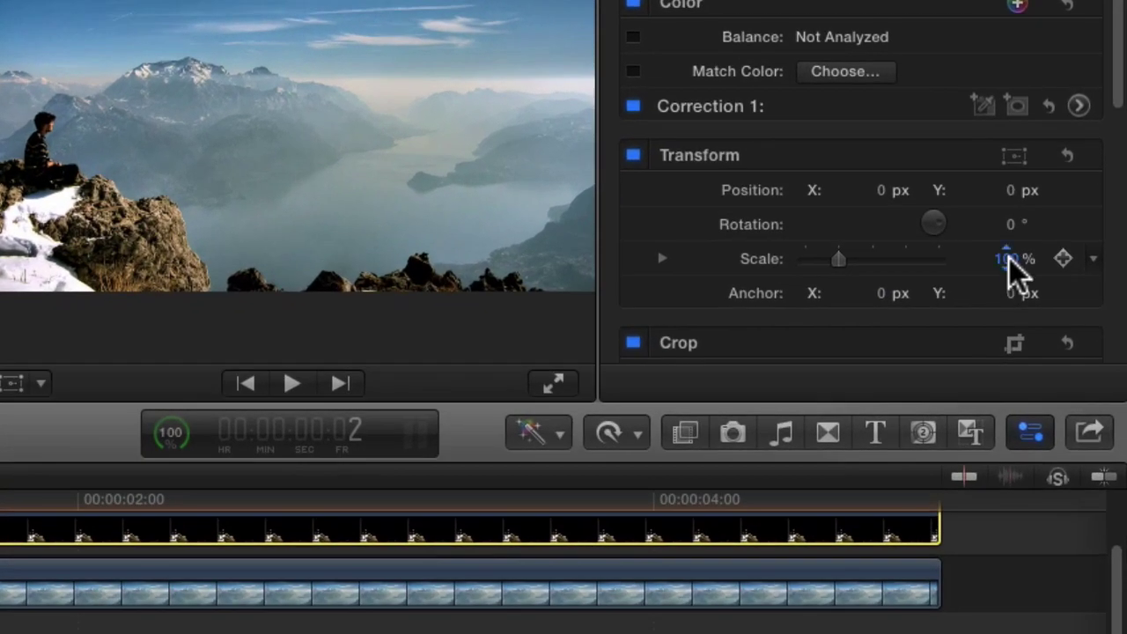
left_click(1009, 261)
type("105")
key("Return")
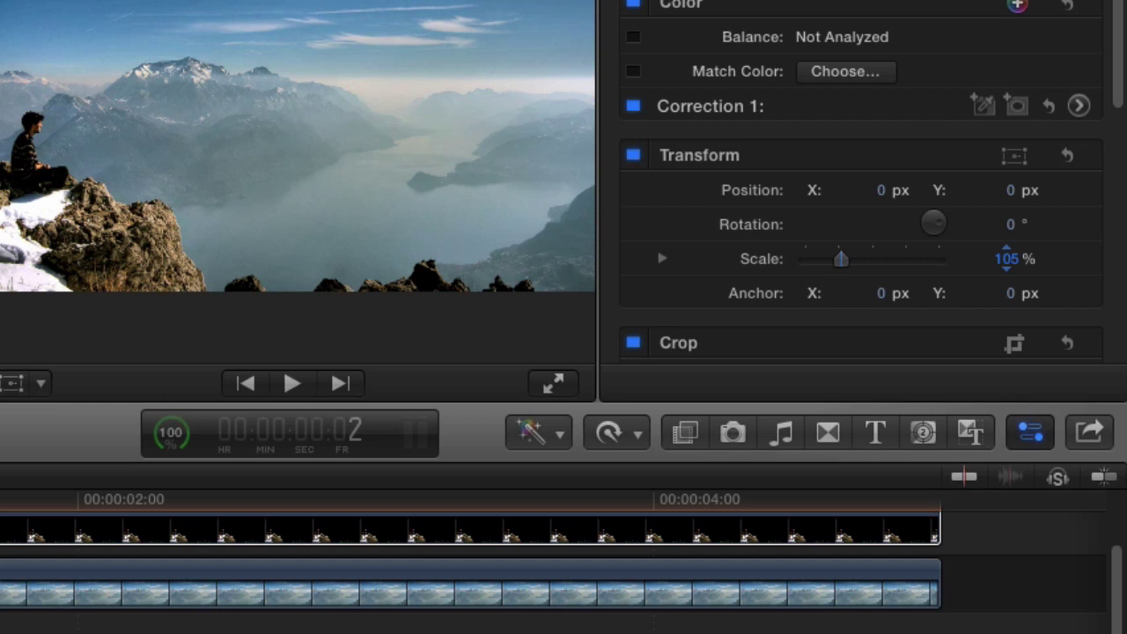
Step: Scale the BG clip up to 102%
left_click(241, 597)
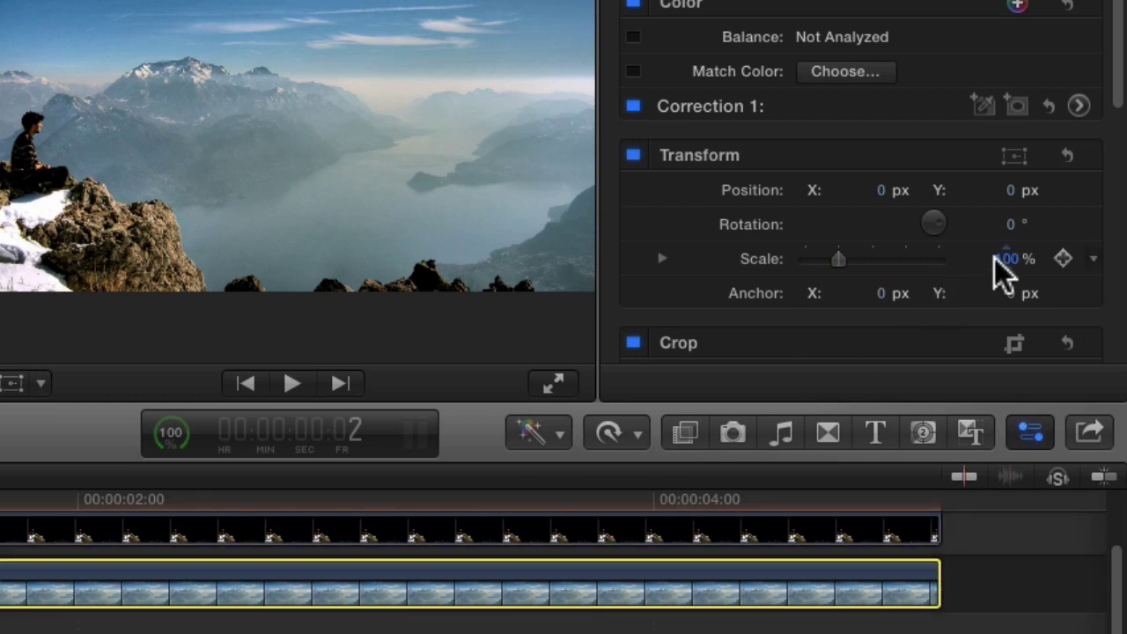
left_click_drag(1013, 272, 1022, 270)
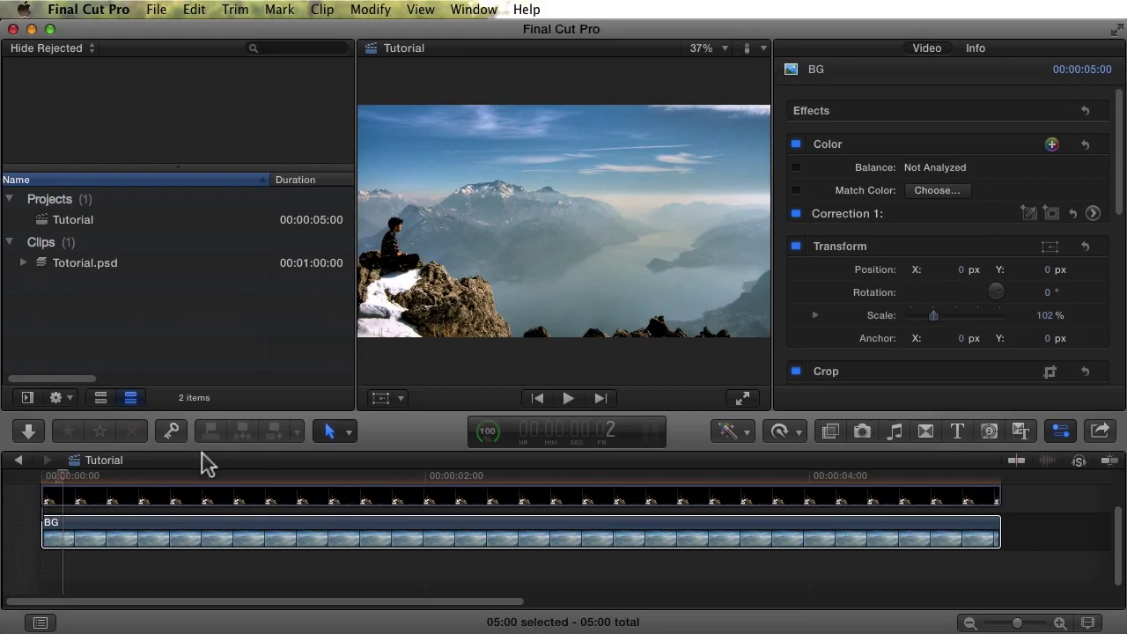
left_click(145, 539)
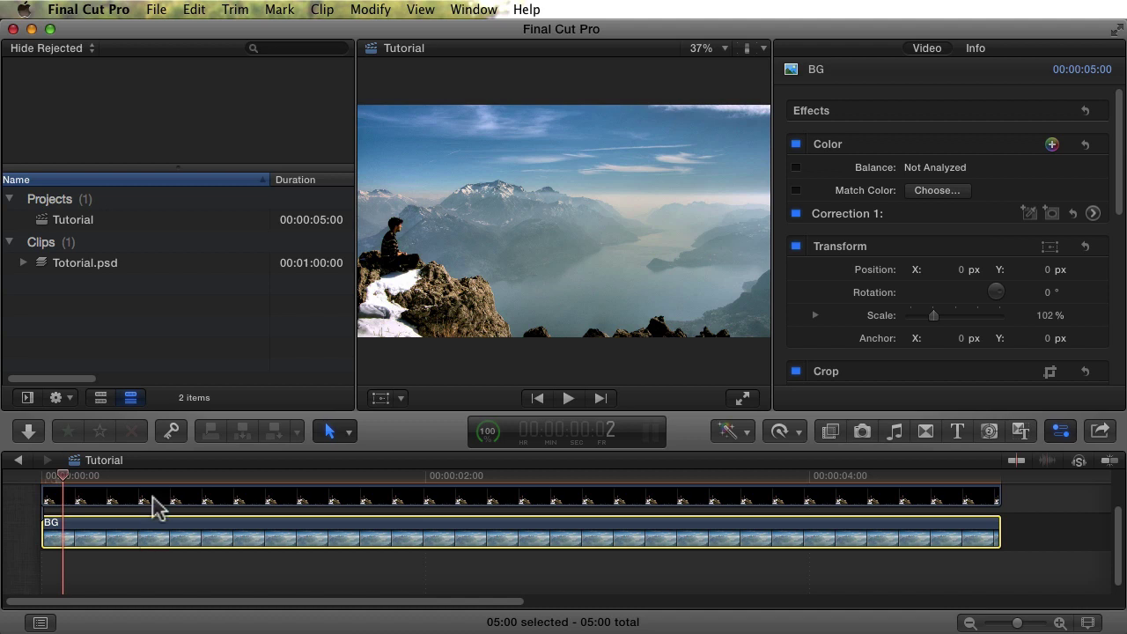
Step: At the project start, set the FG clip's Position X to -40 px and keyframe it
left_click(136, 496)
left_click_drag(70, 484, 29, 478)
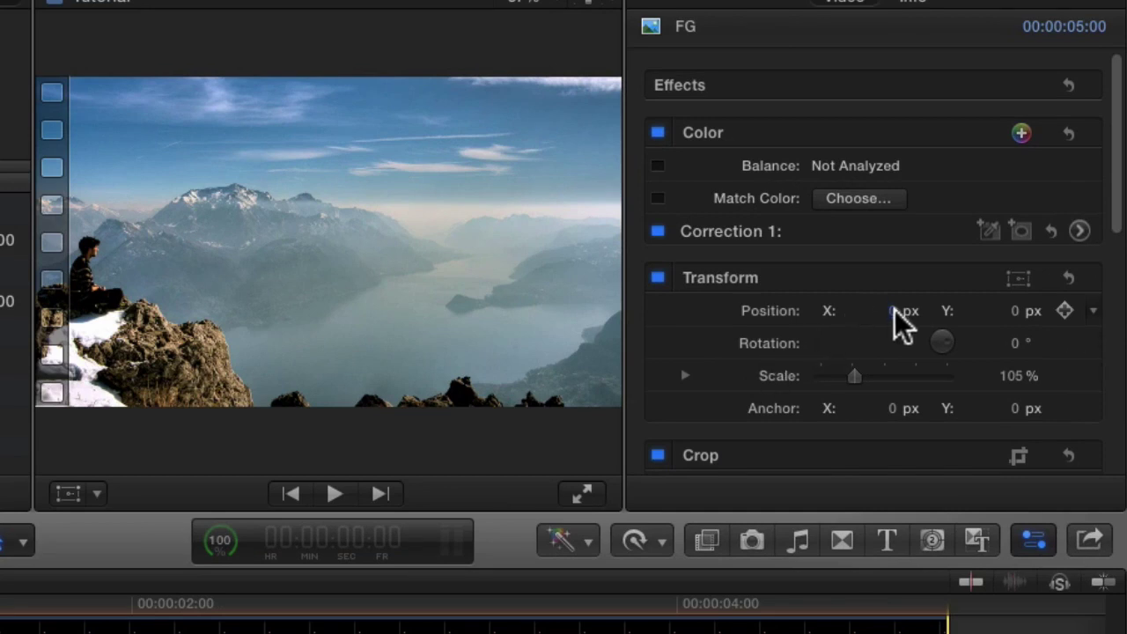
left_click(891, 310)
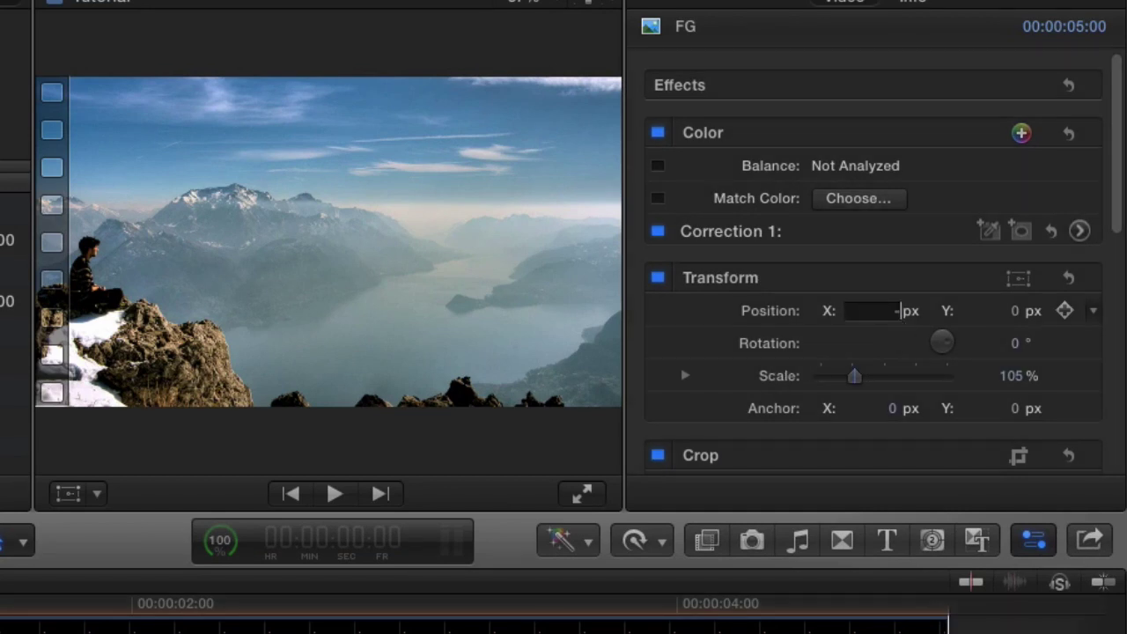
type("-40")
key("Return")
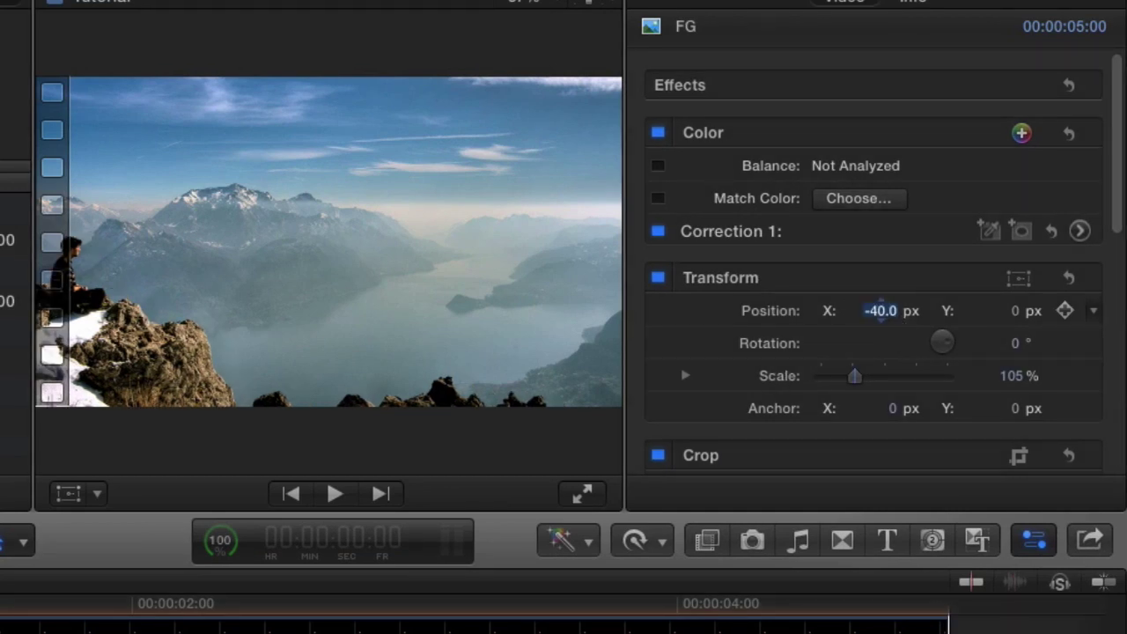
left_click(69, 492)
left_click(96, 33)
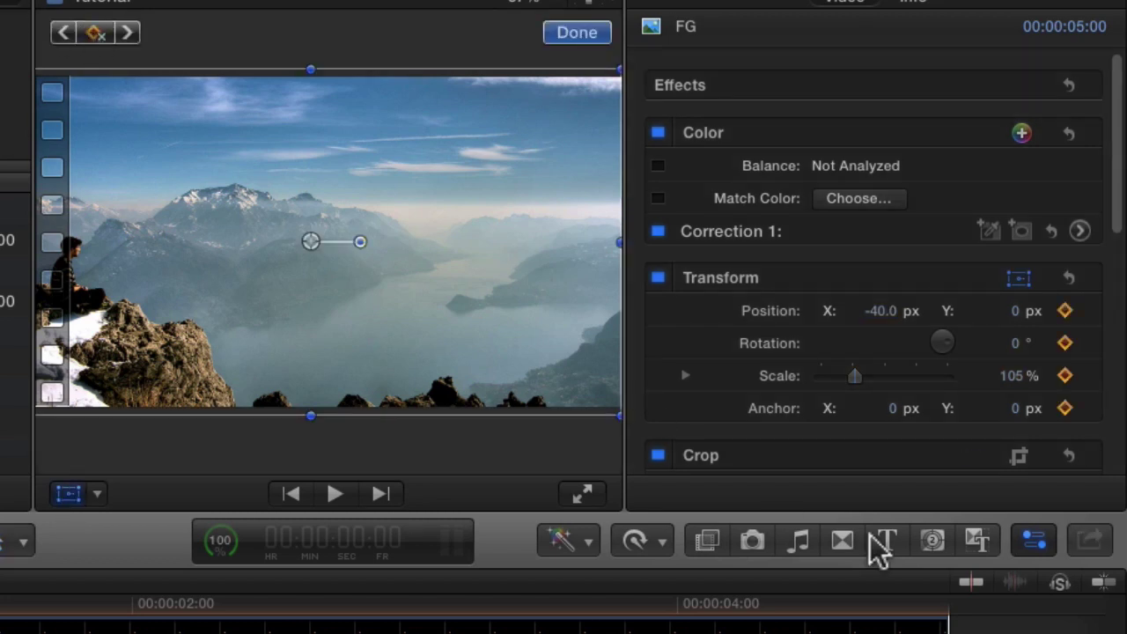
Step: At the 5-second mark, set FG Position X to 0 px and preview the movement
left_click(948, 602)
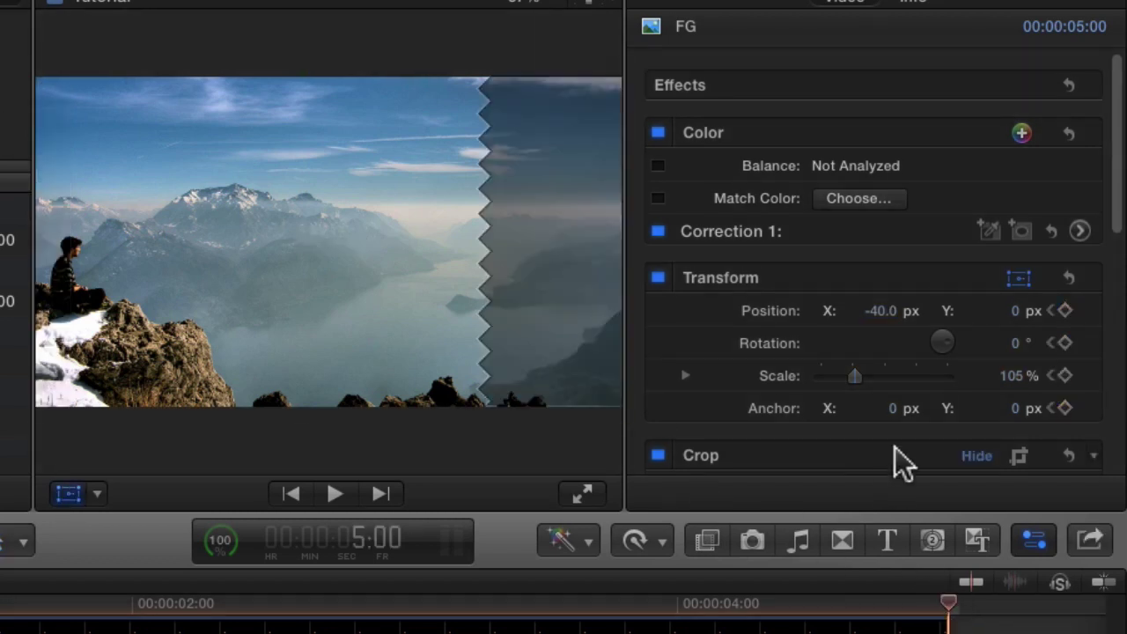
left_click(886, 313)
type("0")
key("Return")
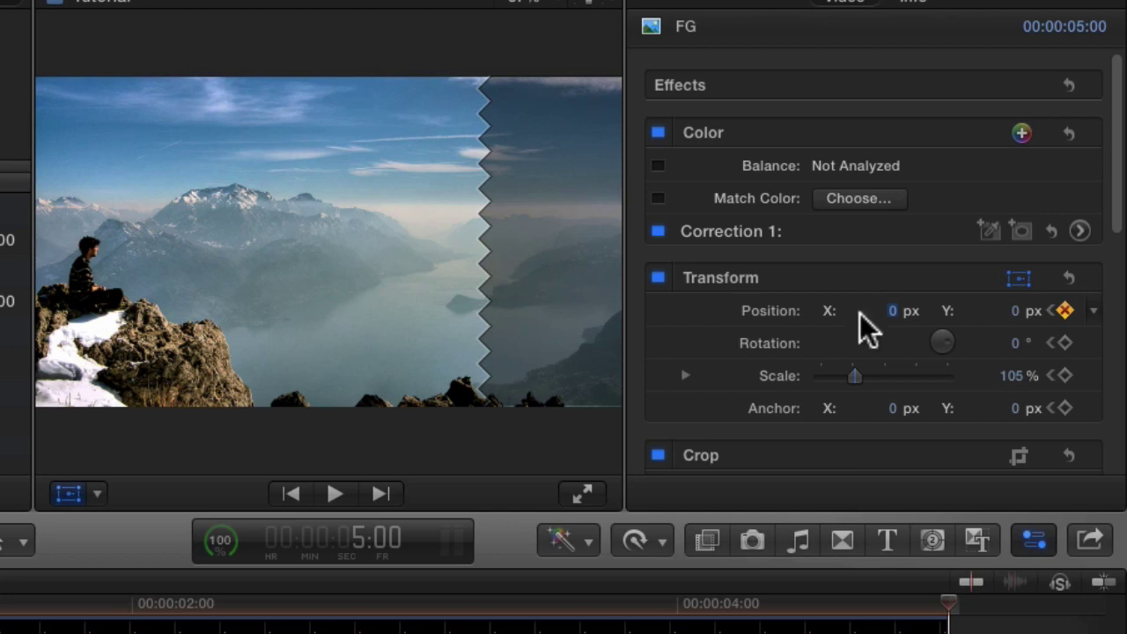
mouse_move(951, 611)
left_mouse_down()
mouse_move(0, 612)
mouse_move(8, 583)
mouse_move(281, 576)
mouse_move(941, 599)
left_mouse_up()
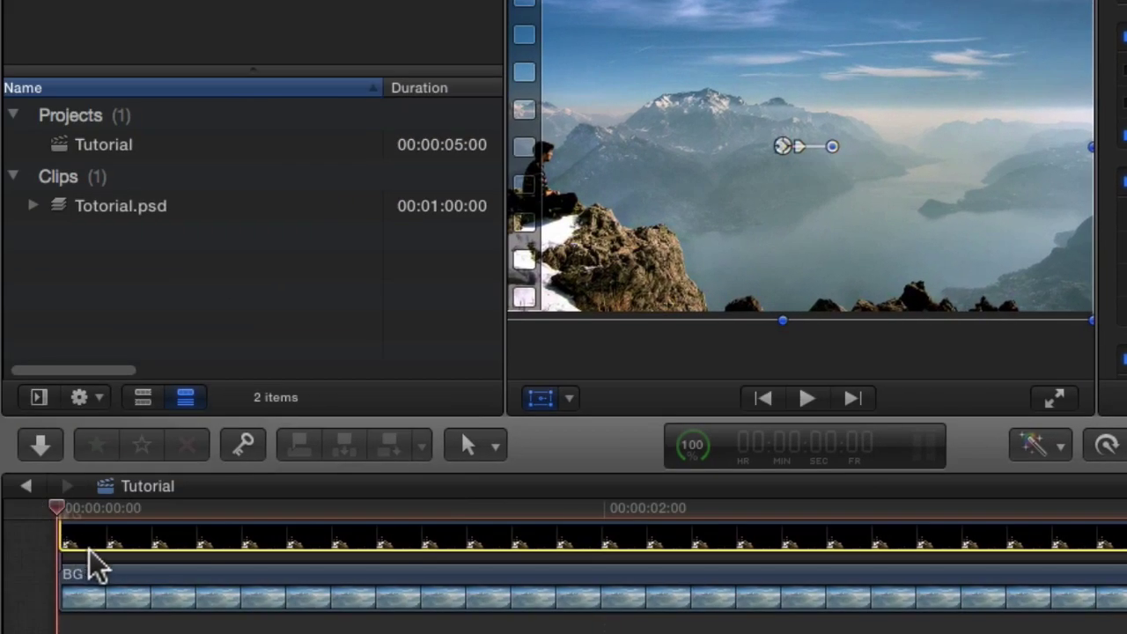
Step: Set the BG clip's starting Position X to 10 px and add a keyframe
left_click(114, 597)
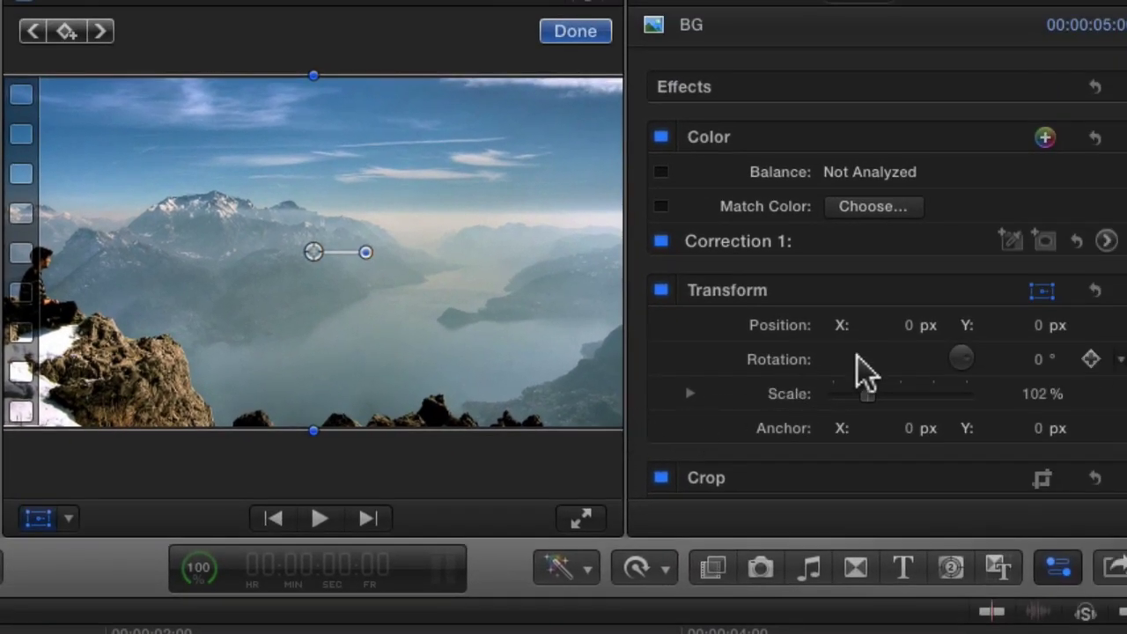
left_click(907, 324)
type("10")
key("Return")
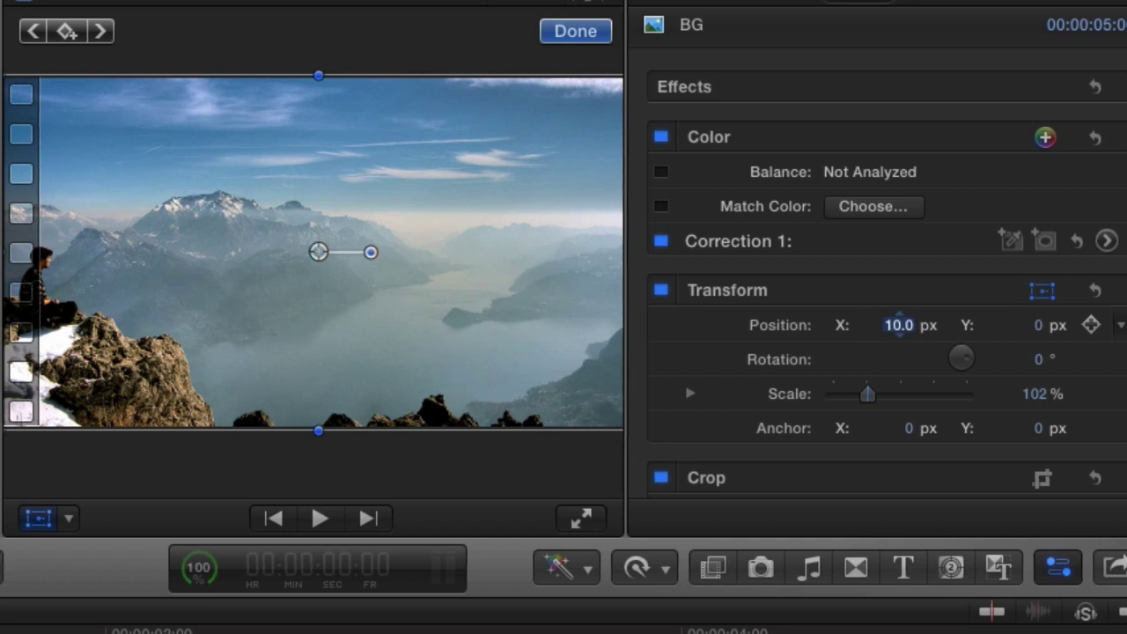
left_click(67, 34)
Step: On the clips' last frame, set BG Position X to -10 px
left_click(885, 541)
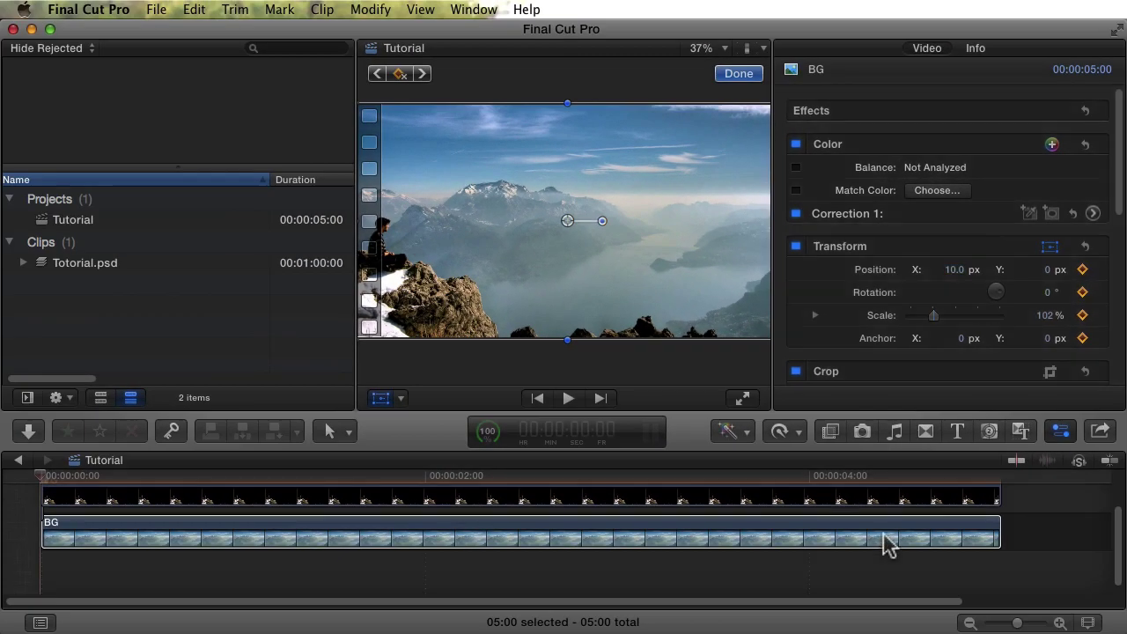
key("End")
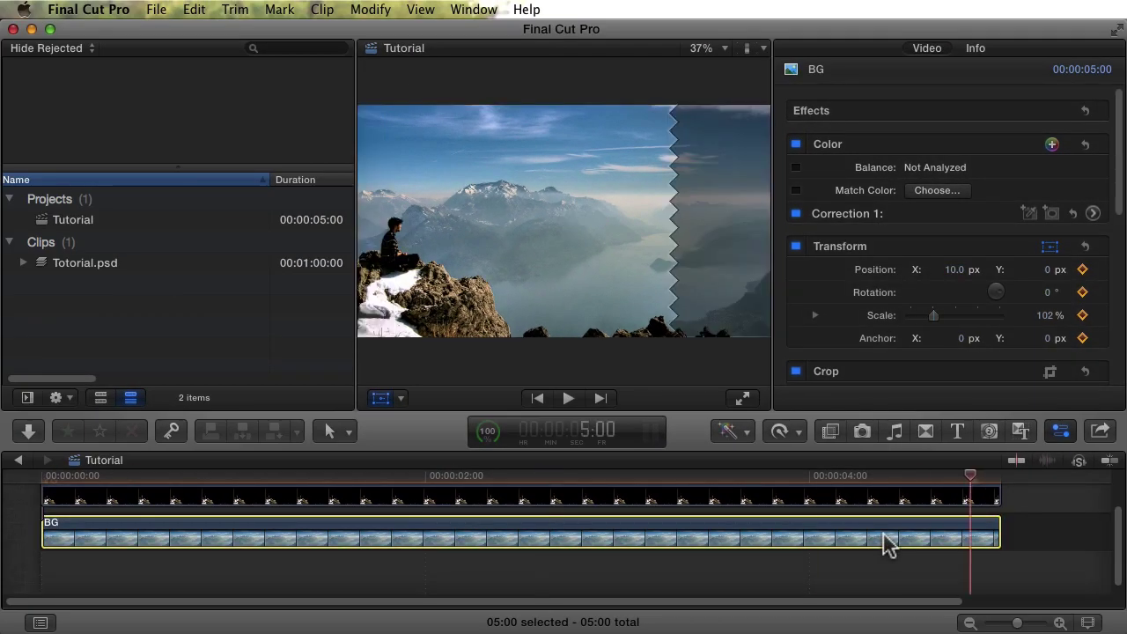
key("Left")
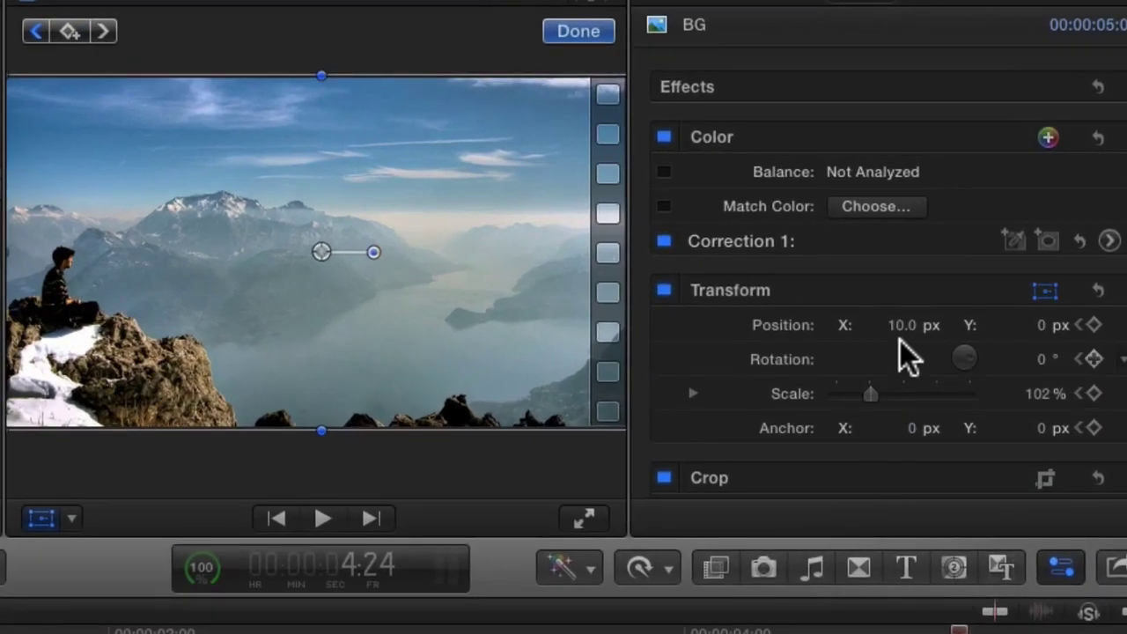
left_click(916, 309)
type("-10")
key("Return")
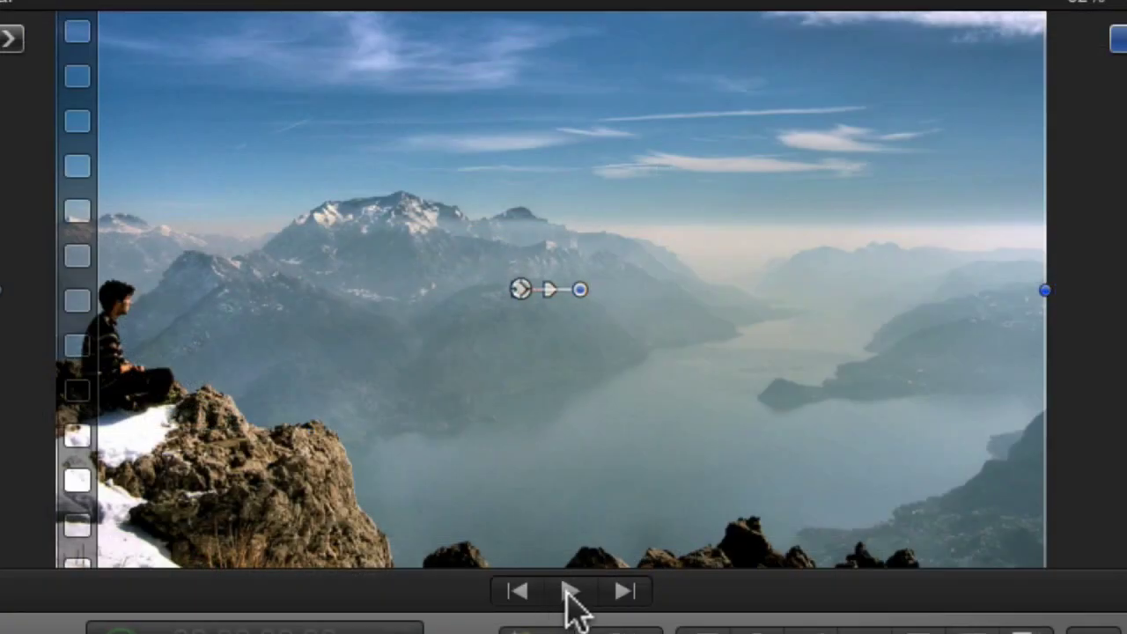
left_click(567, 590)
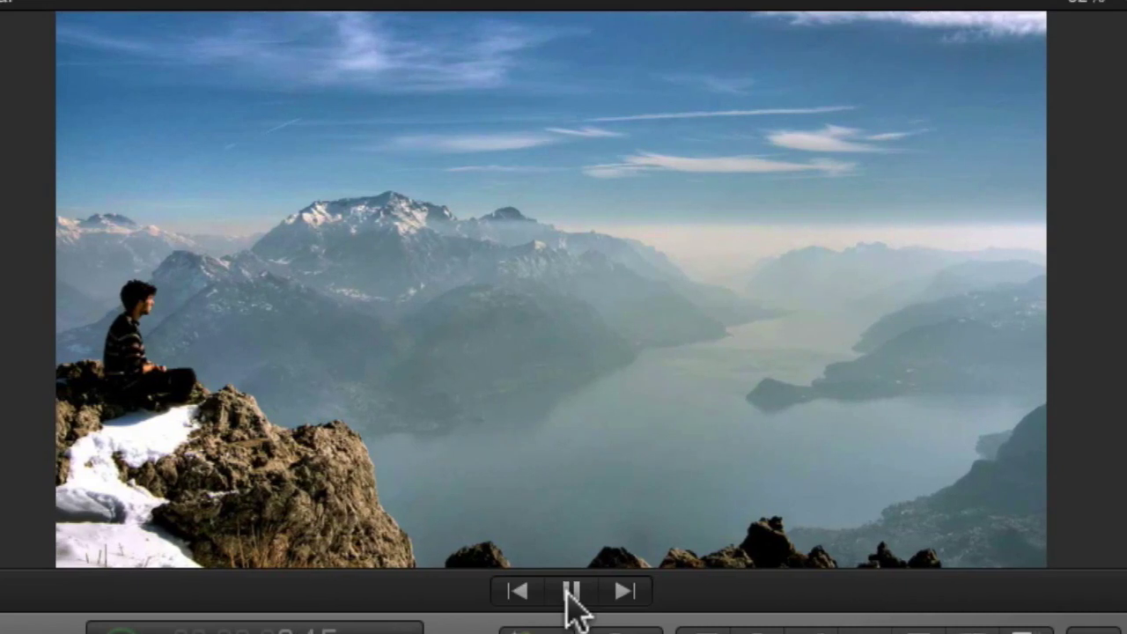
left_click(568, 591)
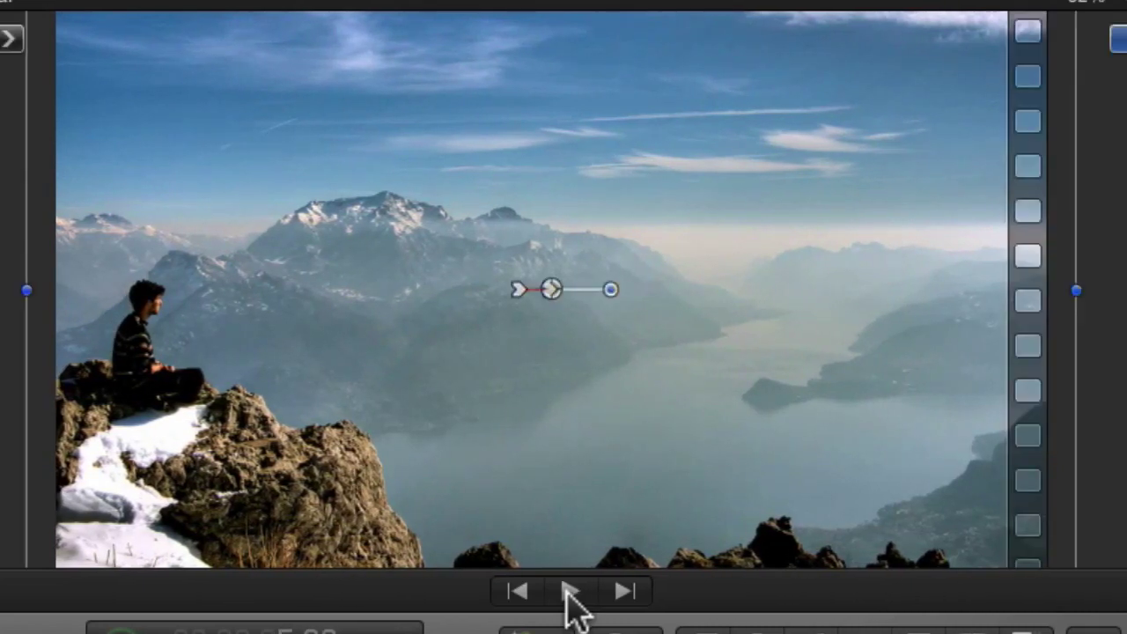
left_click(516, 591)
left_click(571, 592)
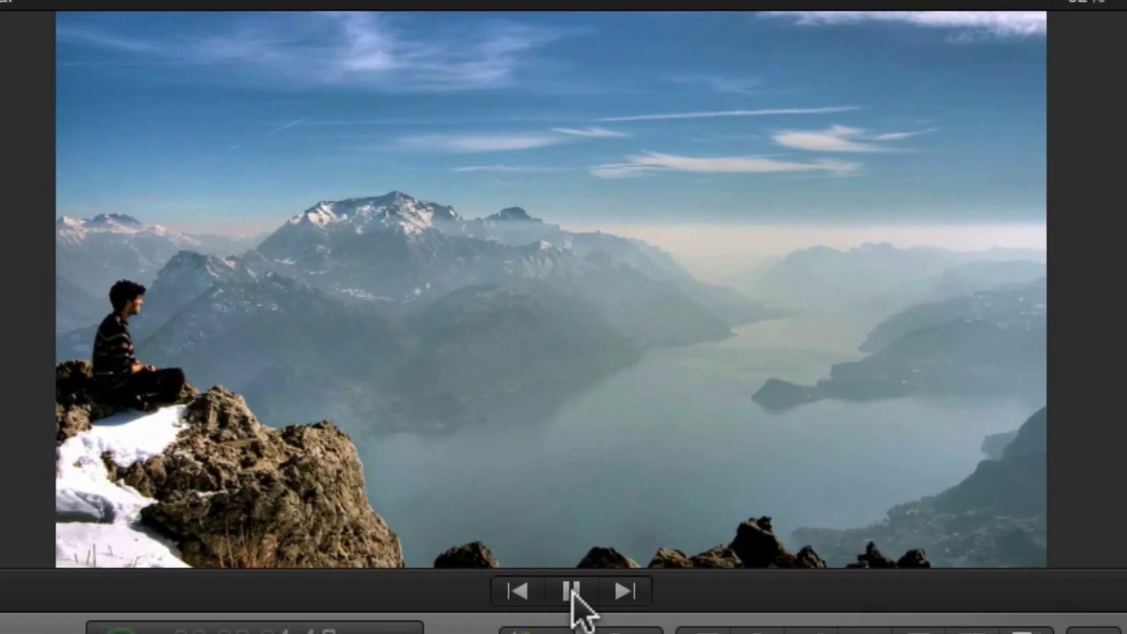